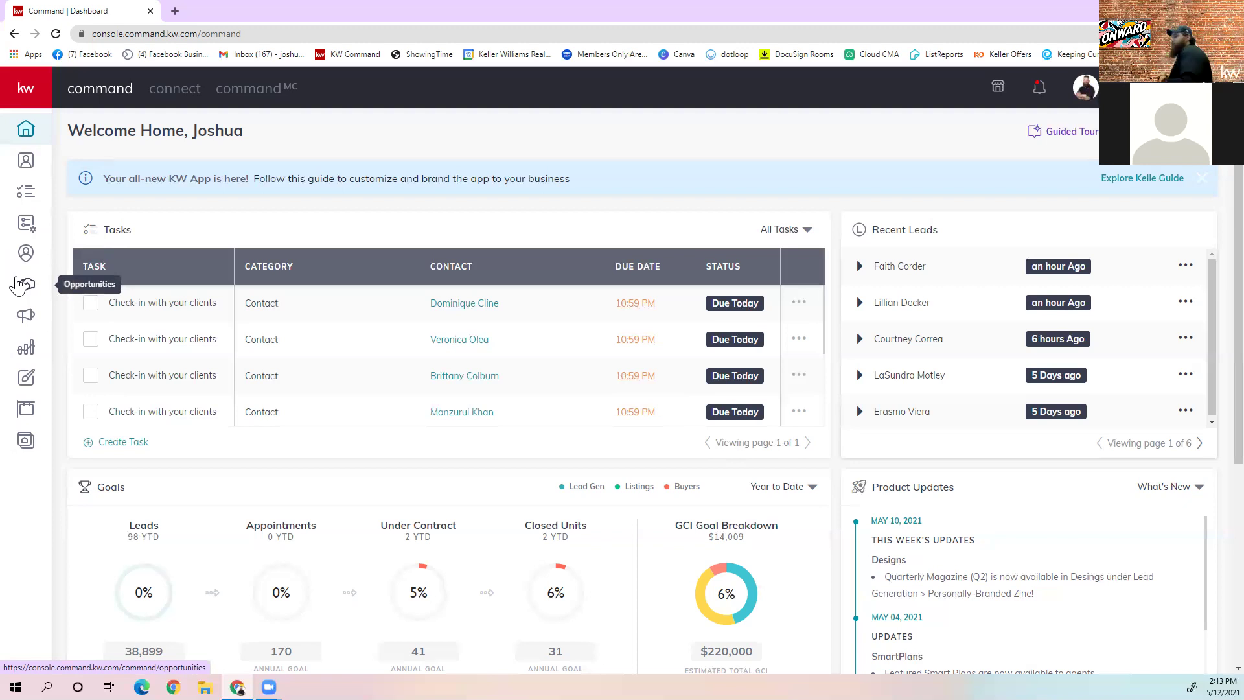
- Open the Opportunities overview and review the Listings, Buyers and Leases pipelines together with the ratio and activity charts
{"action": "left_click", "coordinate": [18, 286]}
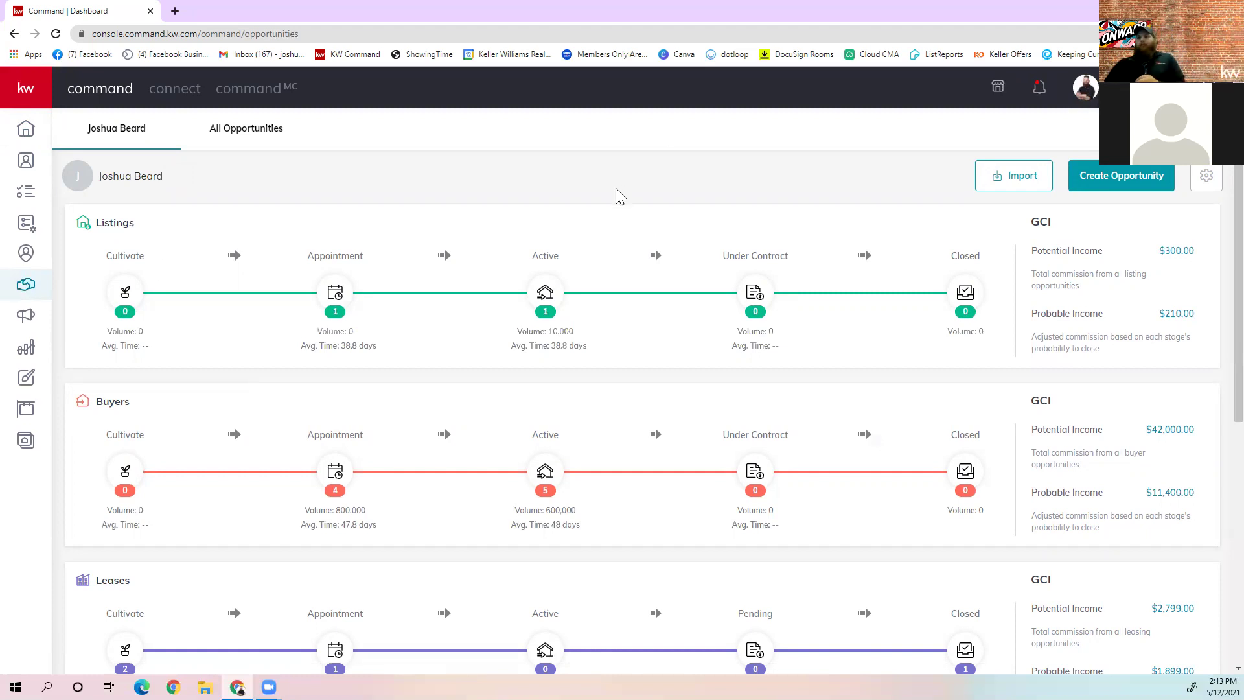
{"action": "scroll", "coordinate": [619, 196], "scroll_direction": "down", "scroll_amount": 1}
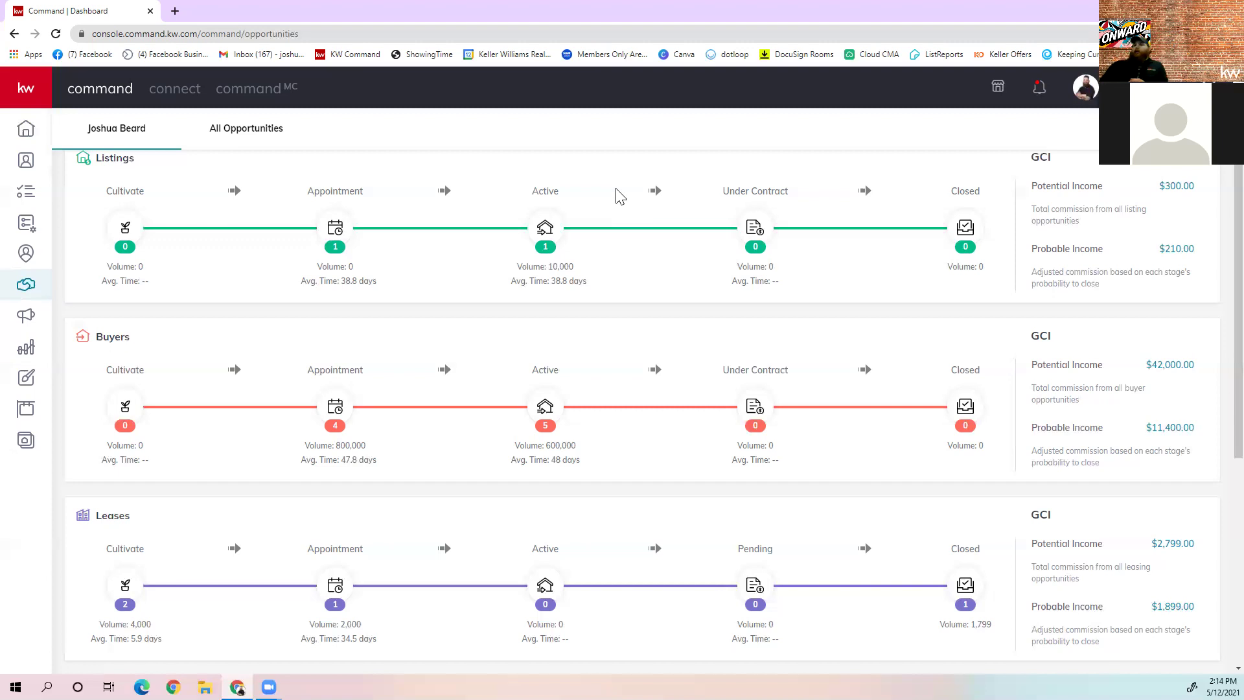
{"action": "scroll", "coordinate": [652, 253], "scroll_direction": "up", "scroll_amount": 1}
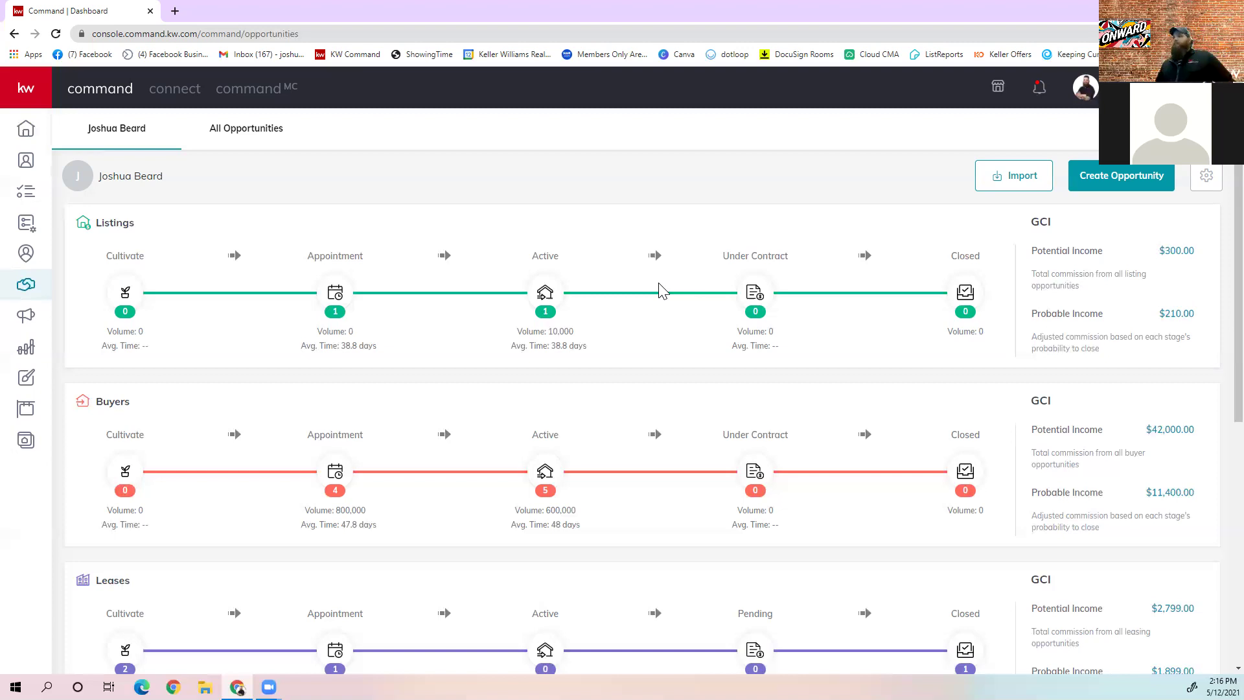
{"action": "scroll", "coordinate": [661, 290], "scroll_direction": "down", "scroll_amount": 6}
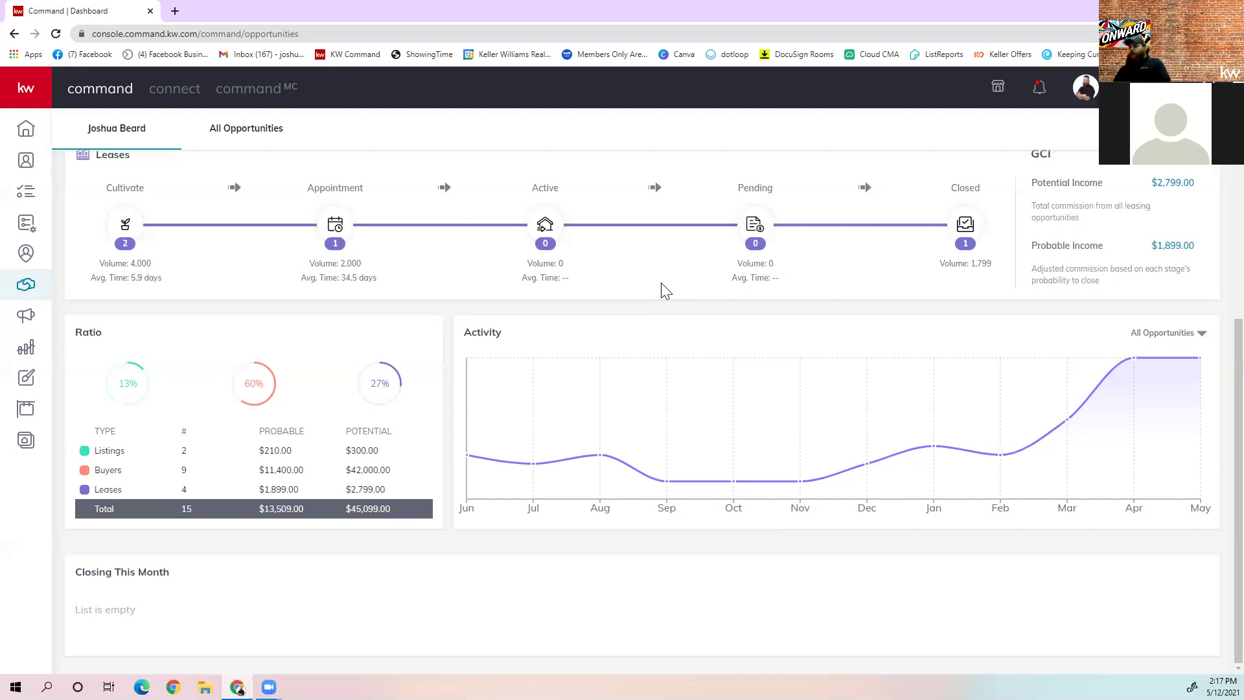
{"action": "scroll", "coordinate": [663, 311], "scroll_direction": "up", "scroll_amount": 6}
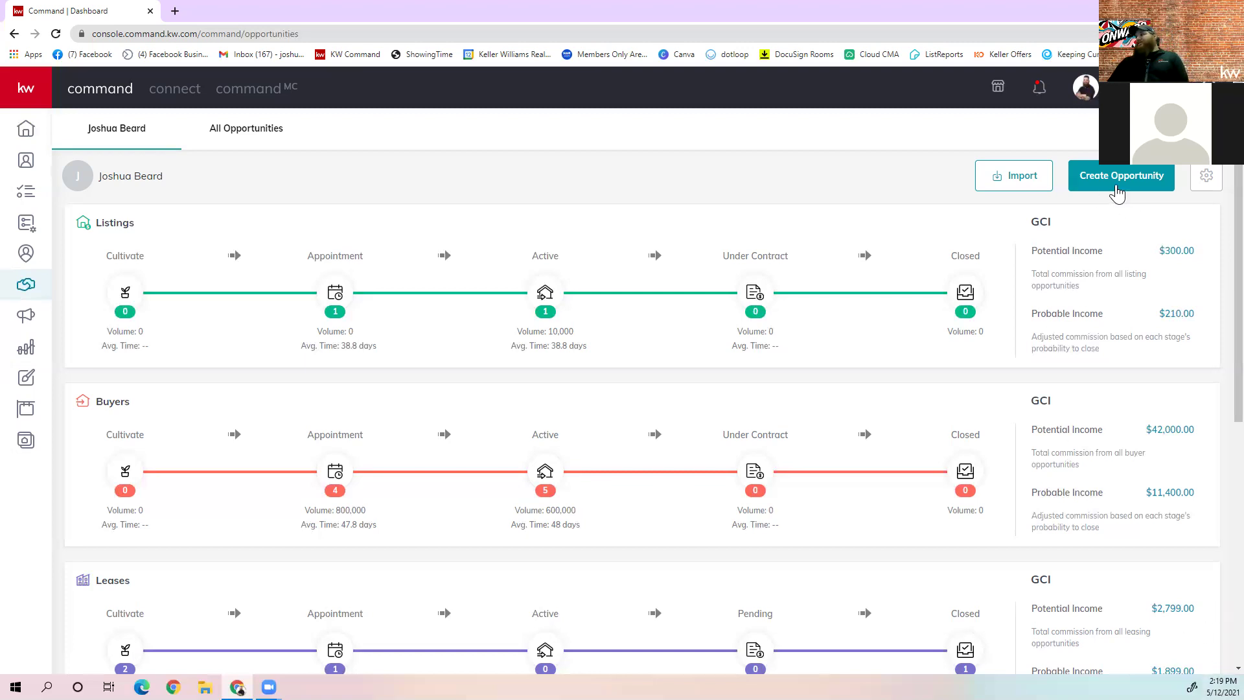
- Create a Listing opportunity for the agent's own contact as client, with a 3% commission rate, in the Cultivate phase's Watch stage
{"action": "left_click", "coordinate": [1117, 193]}
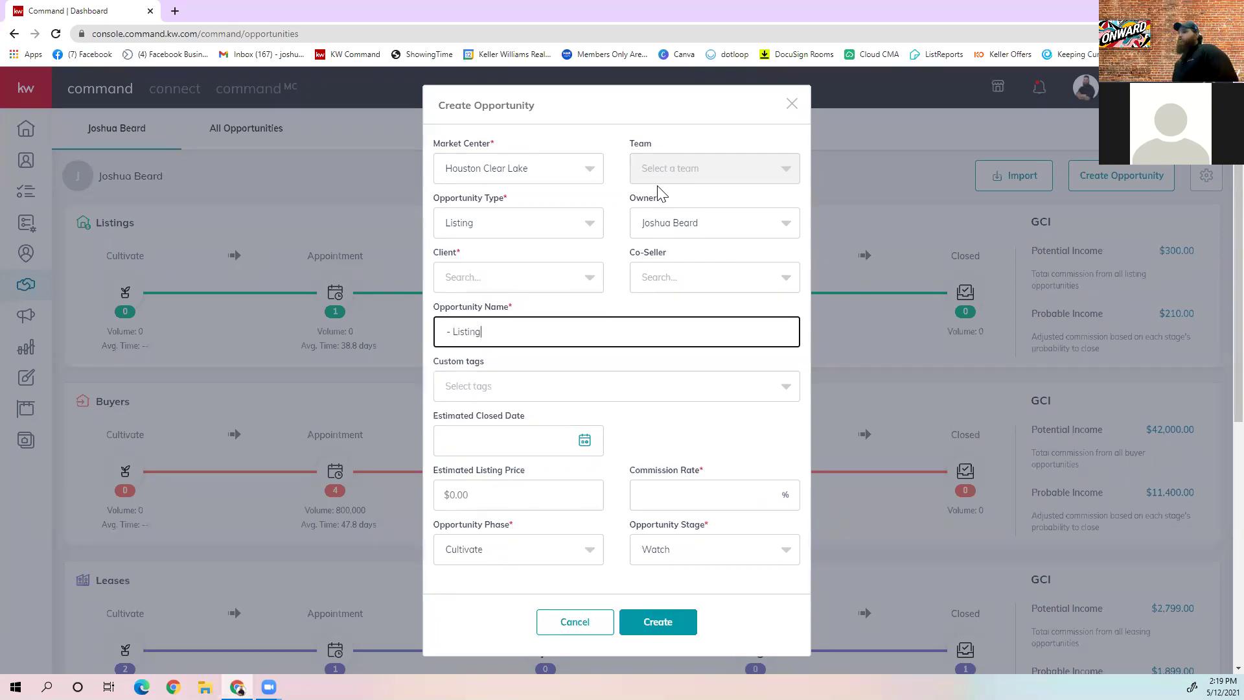
{"action": "left_click", "coordinate": [511, 289]}
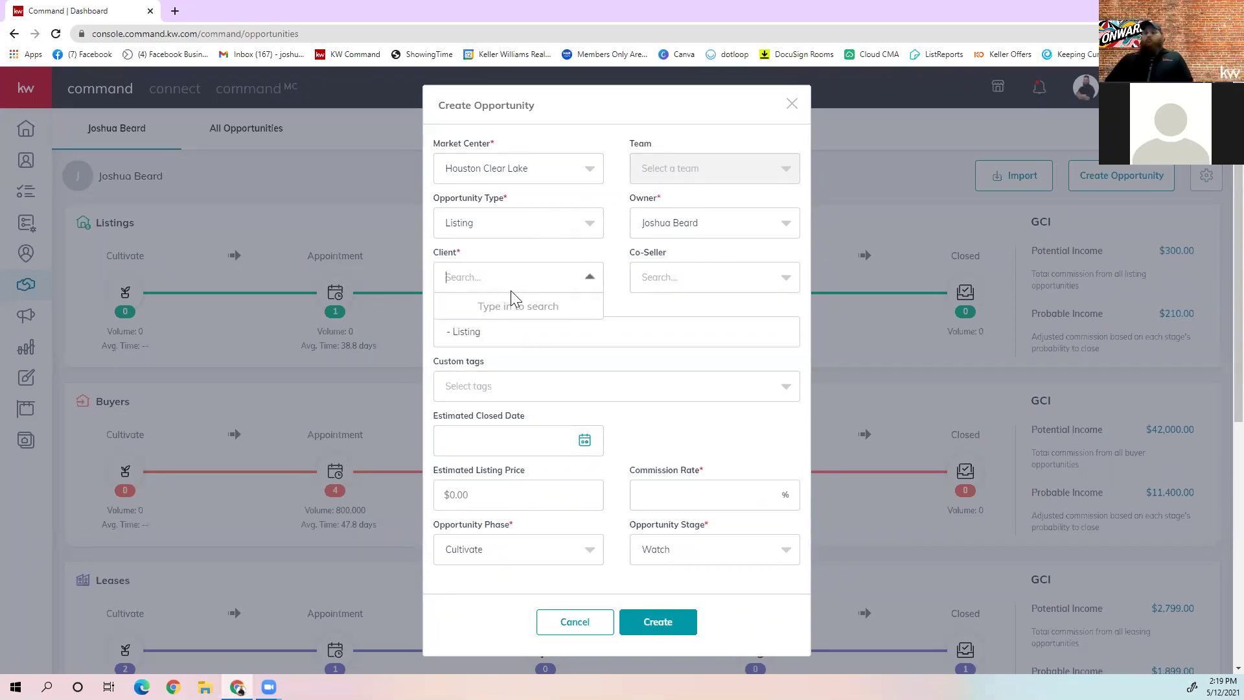
{"action": "type", "text": "Joshua"}
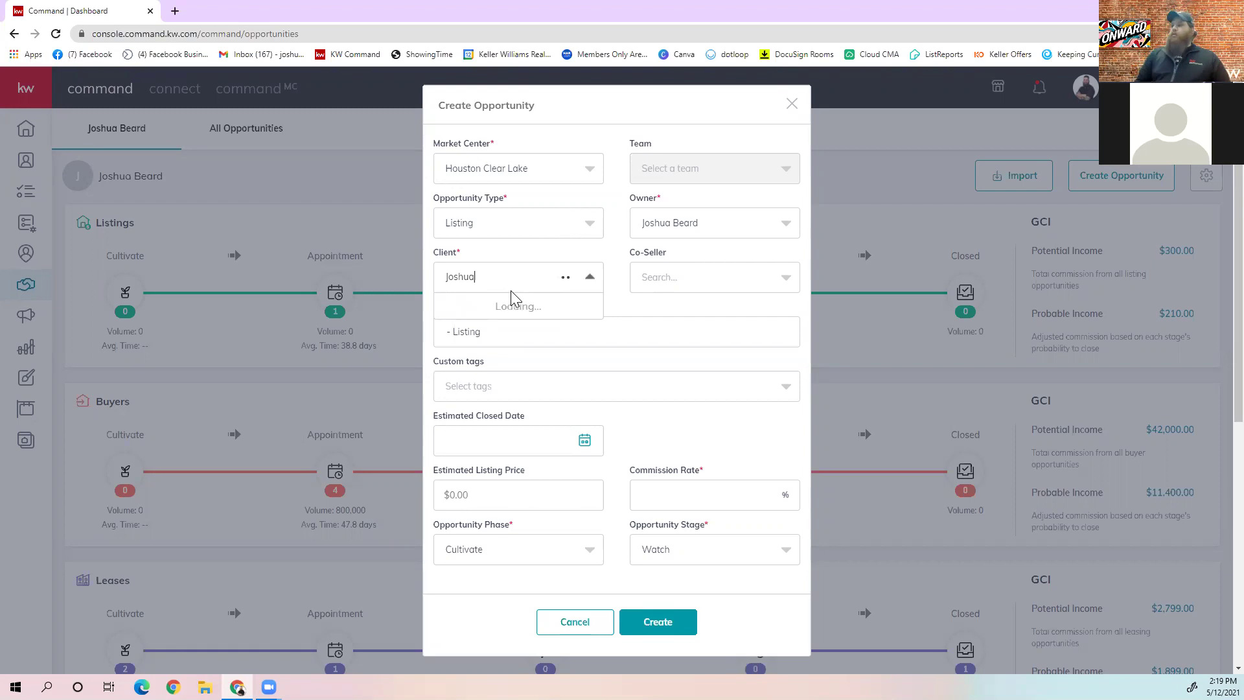
{"action": "left_click", "coordinate": [482, 400]}
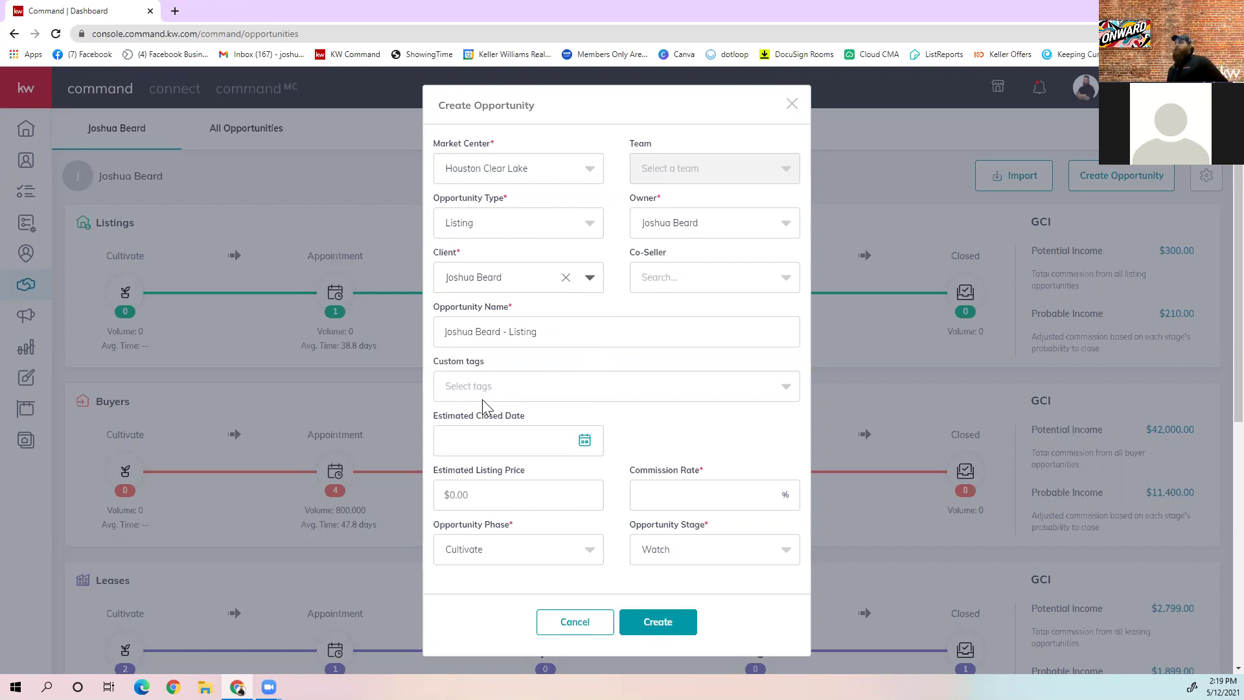
{"action": "left_click", "coordinate": [674, 510]}
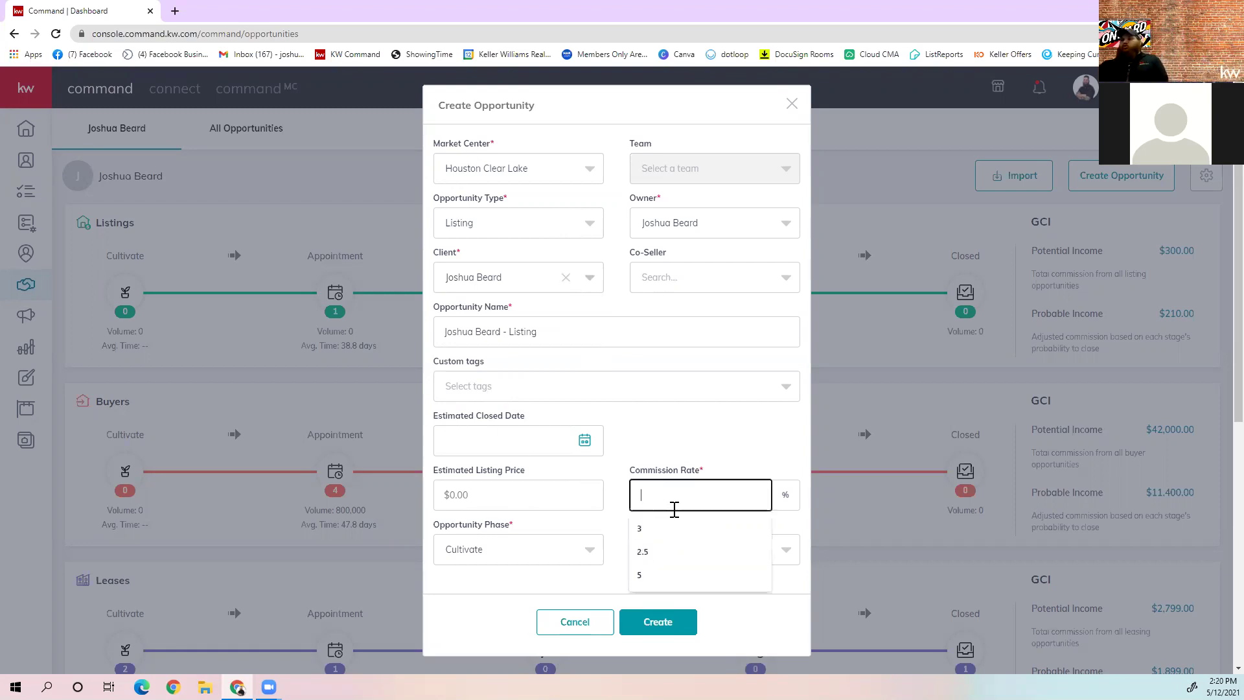
{"action": "type", "text": "3"}
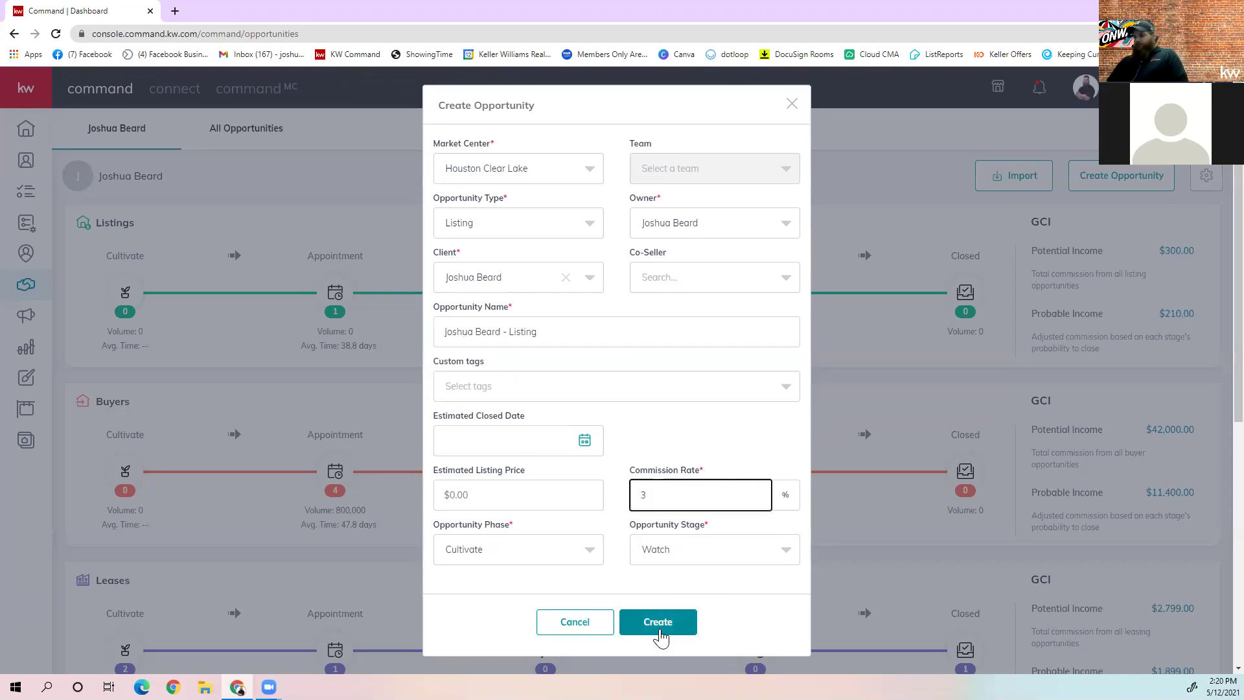
{"action": "left_click", "coordinate": [655, 632]}
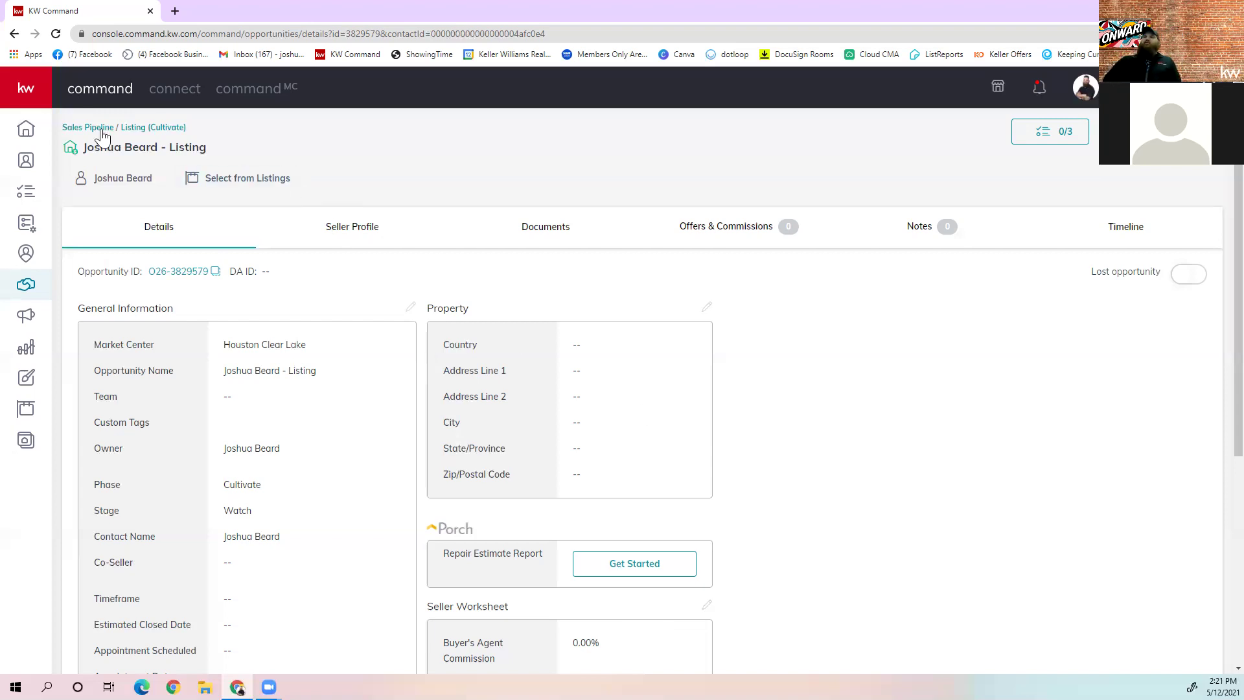
- View the listing pipeline's stage boards for the Cultivate, Appointment, Active, Under Contract and Closed phases
{"action": "left_click", "coordinate": [176, 129]}
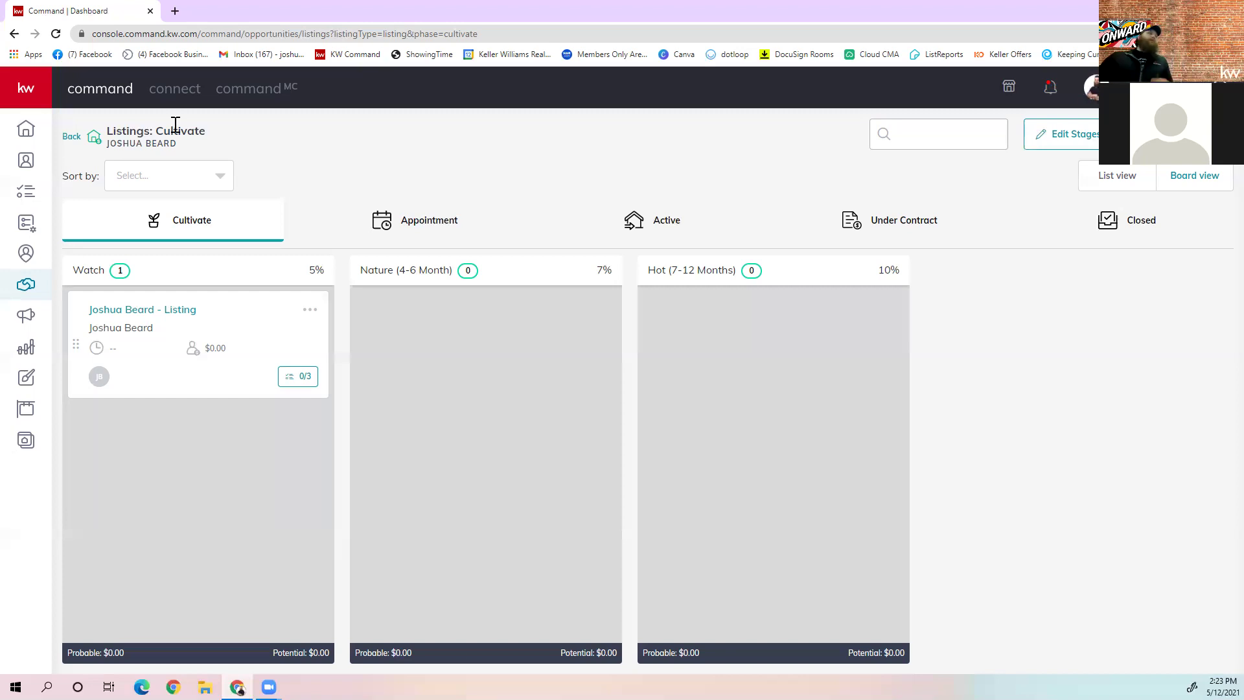
{"action": "left_click", "coordinate": [459, 221]}
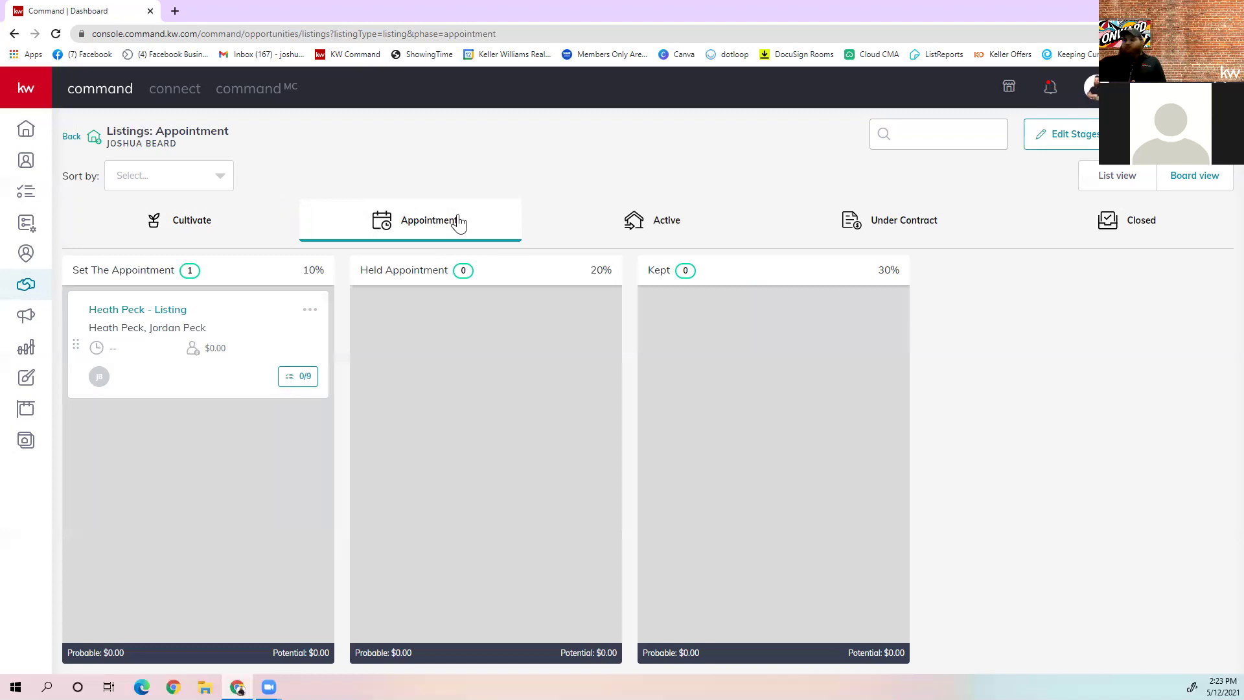
{"action": "left_click", "coordinate": [668, 226]}
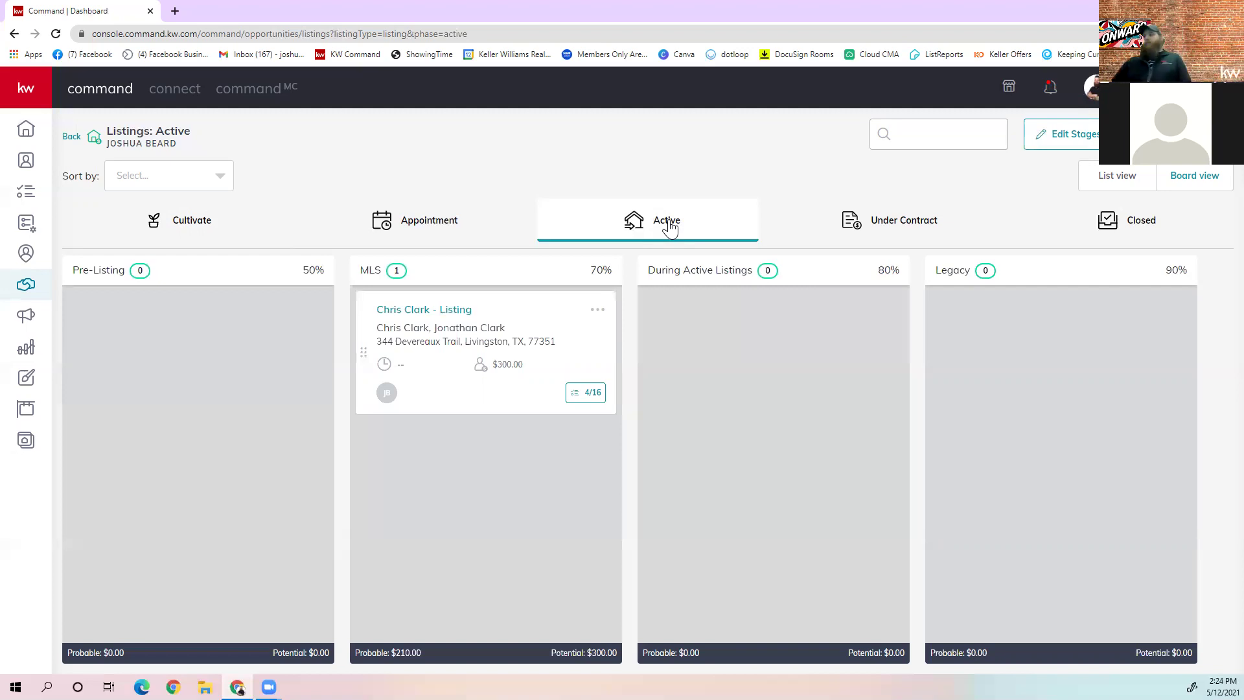
{"action": "left_click", "coordinate": [898, 226]}
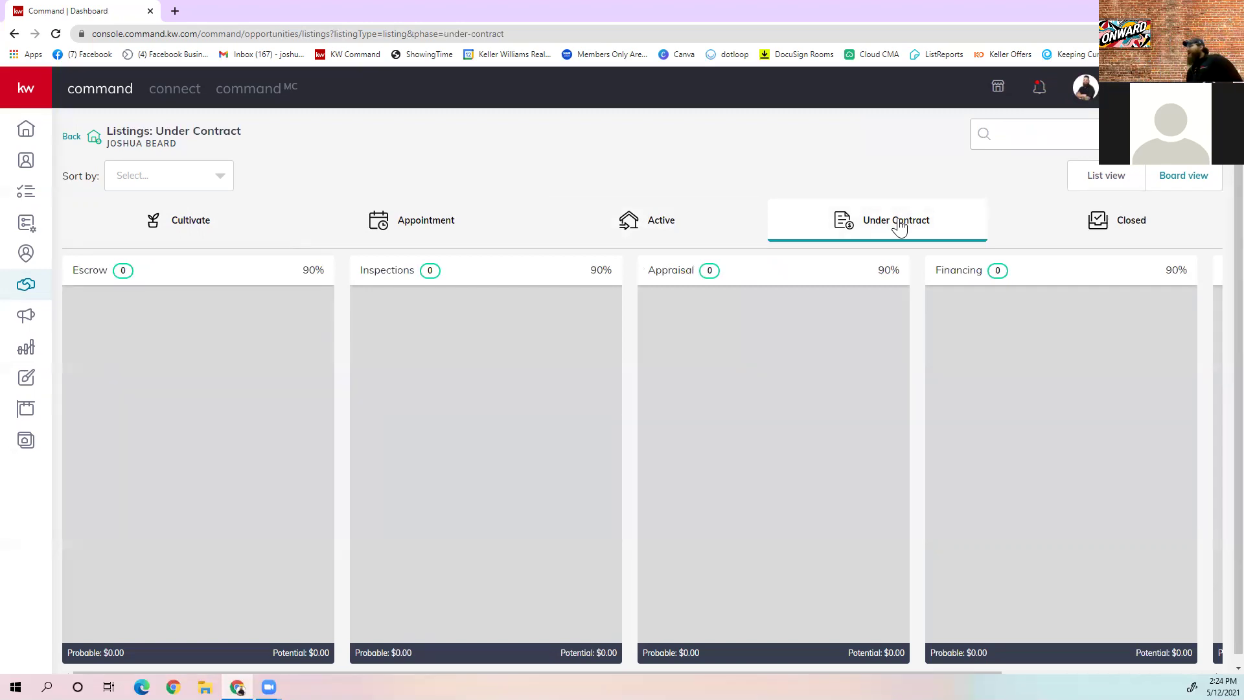
{"action": "left_click", "coordinate": [1130, 229]}
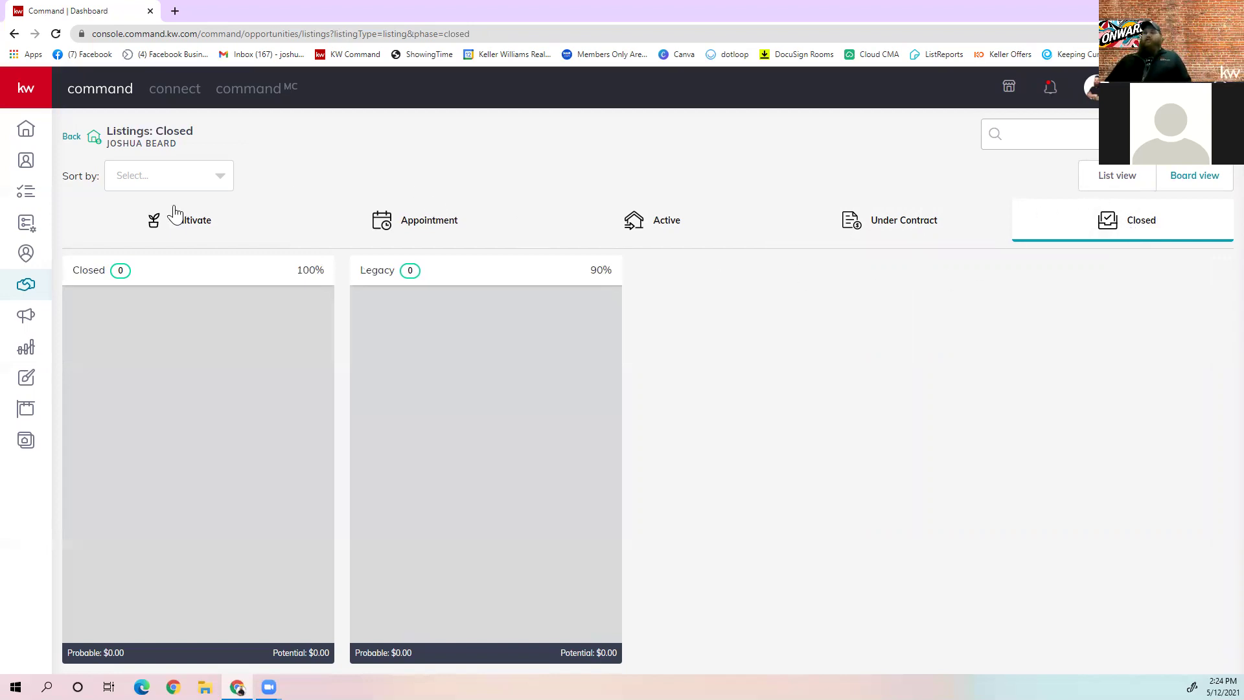
- Advance the new listing from Watch through Nature (4-6 Month) and Hot (7-12 Months) to the Appointment phase
{"action": "left_click", "coordinate": [173, 225]}
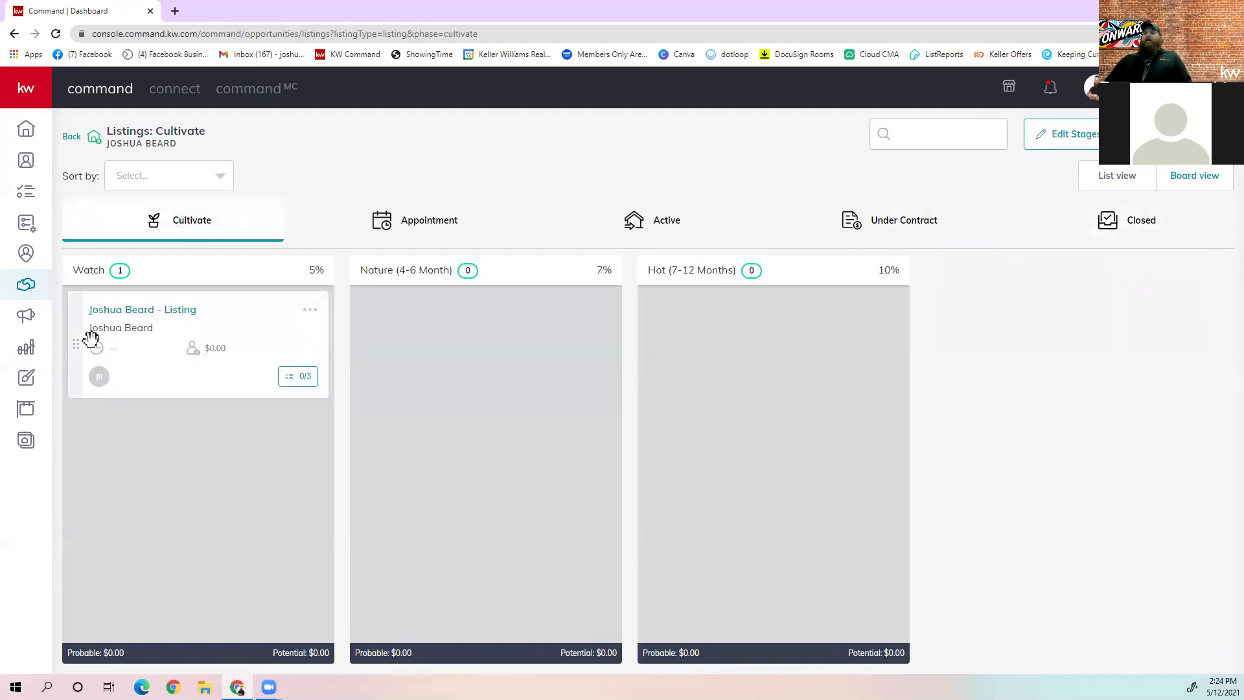
{"action": "left_click_drag", "start_coordinate": [78, 345], "coordinate": [71, 340]}
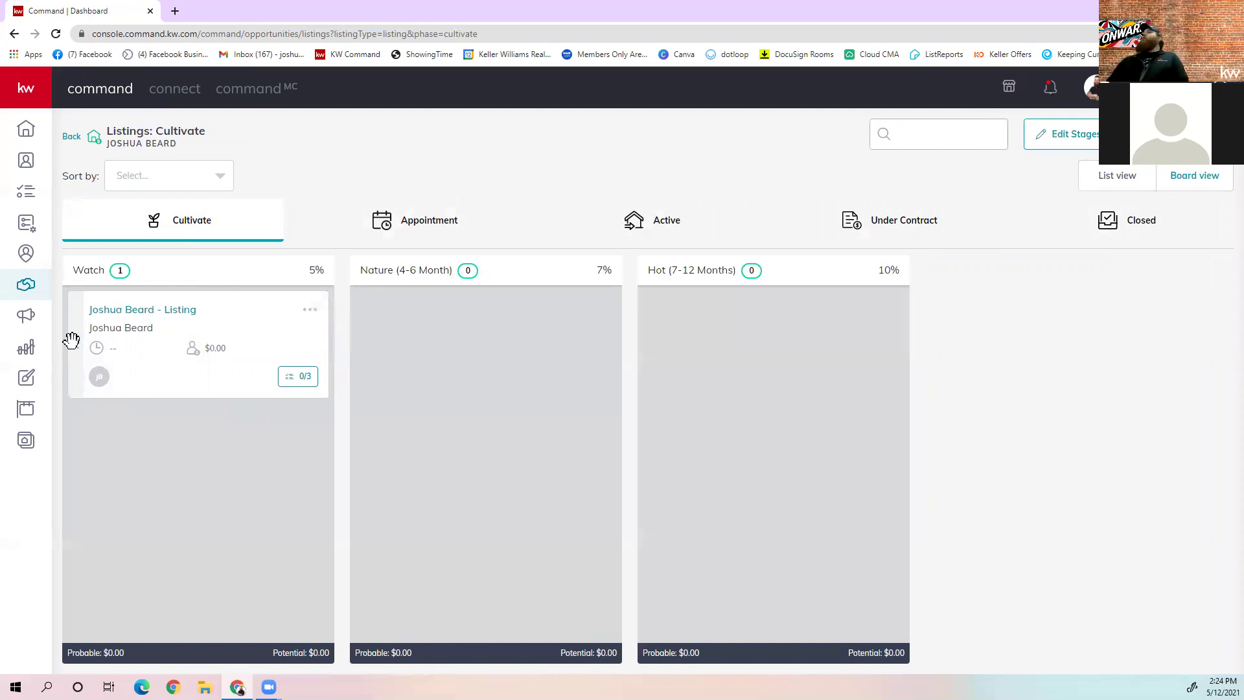
{"action": "left_click_drag", "start_coordinate": [71, 340], "coordinate": [280, 331]}
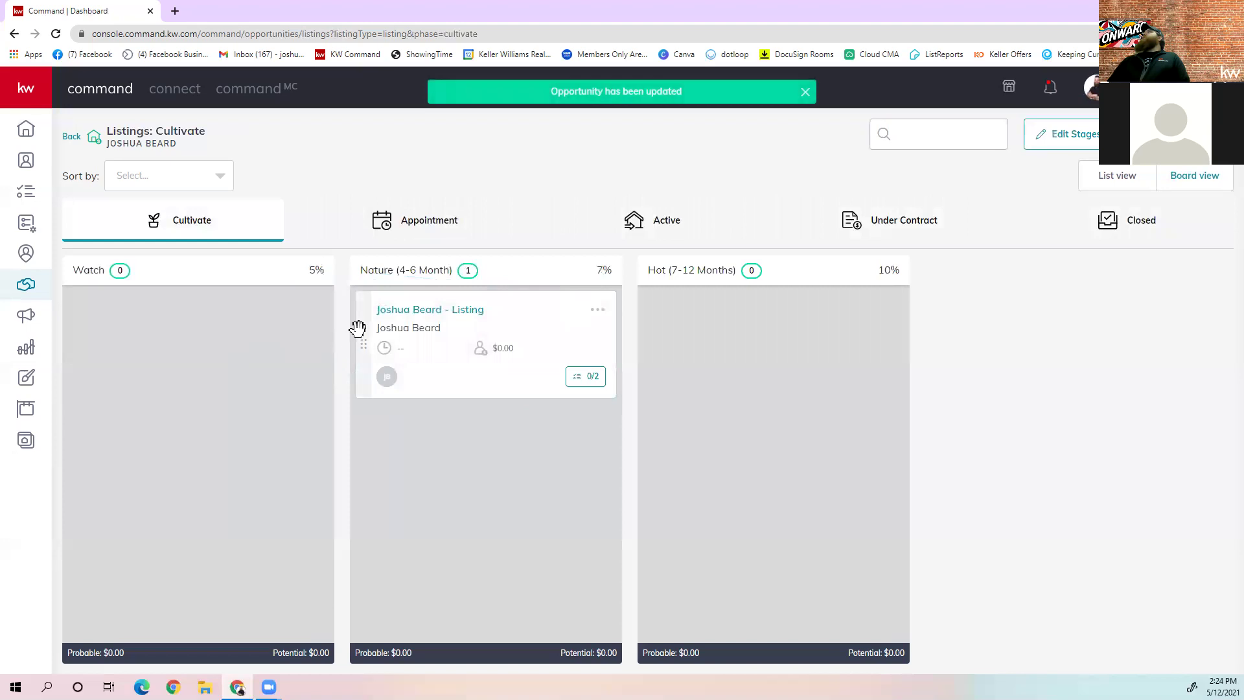
{"action": "left_click_drag", "start_coordinate": [360, 342], "coordinate": [616, 397]}
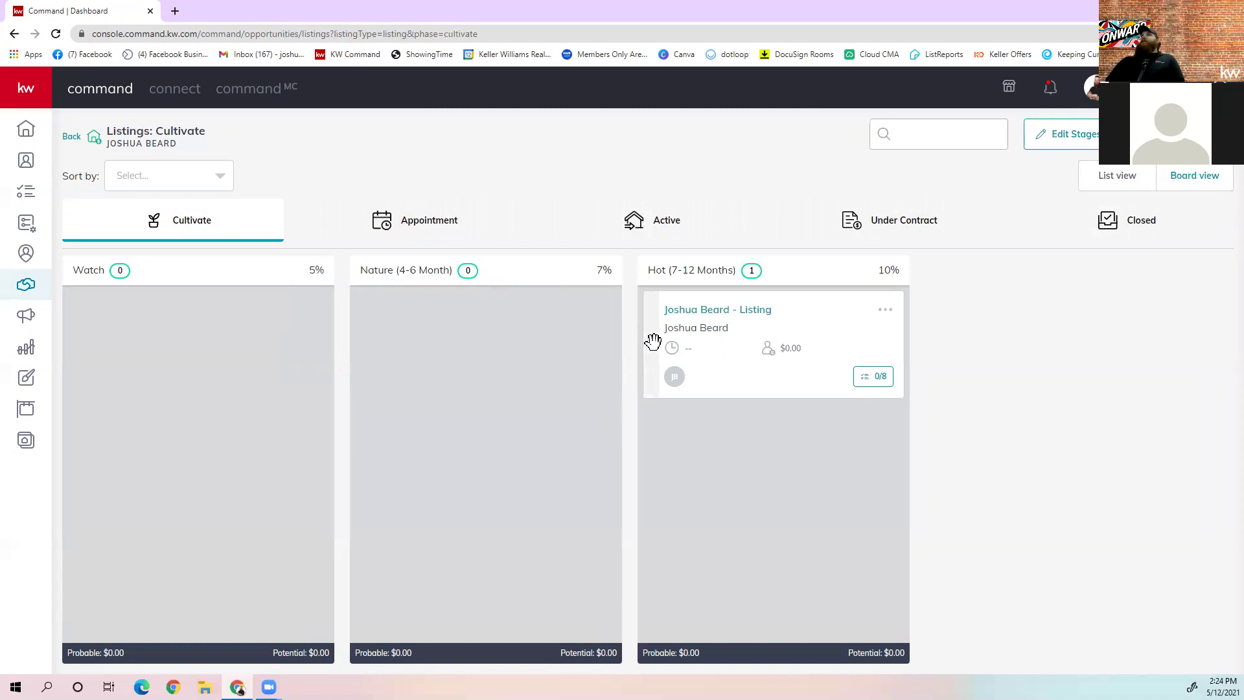
{"action": "left_click_drag", "start_coordinate": [652, 342], "coordinate": [393, 232]}
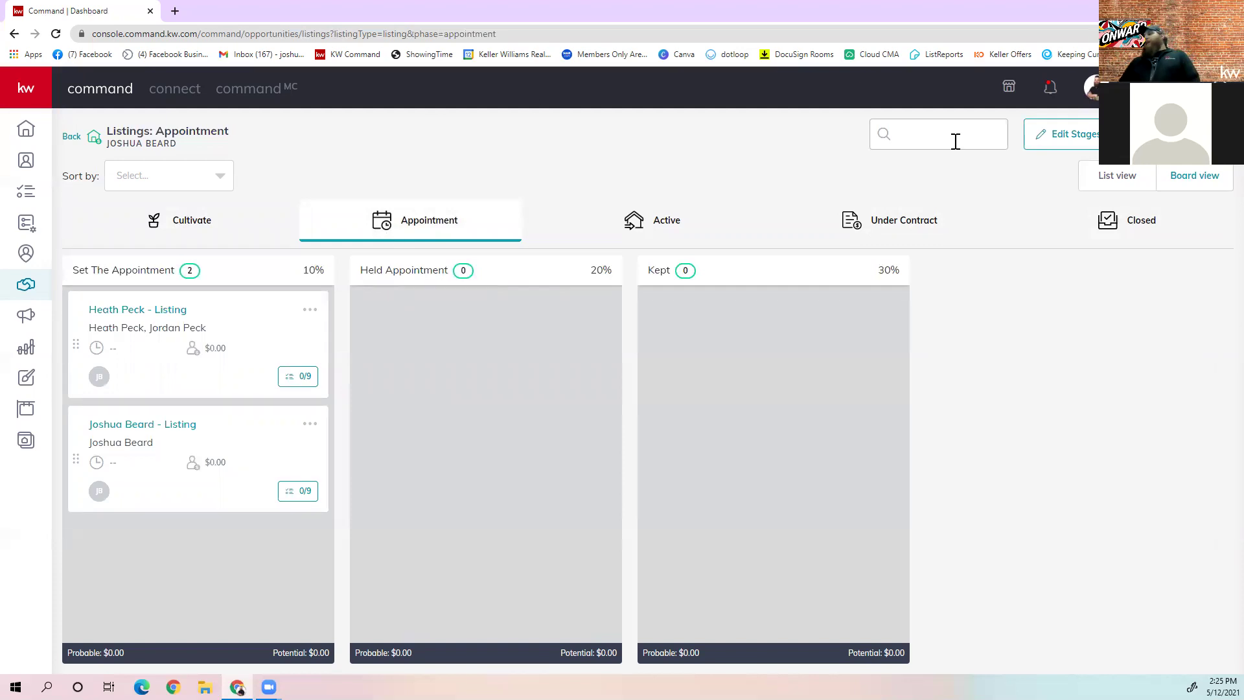
- Try to move the new listing to another Appointment stage in list view, and return to board view
{"action": "left_click", "coordinate": [1097, 176]}
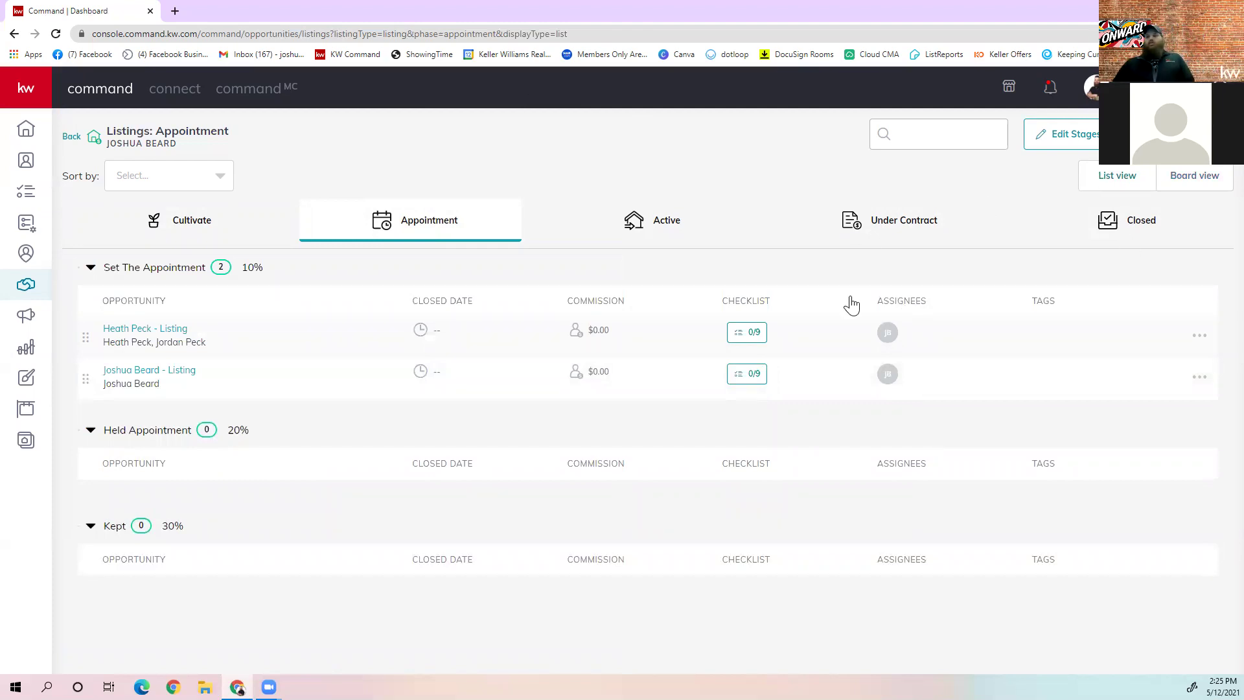
{"action": "left_click_drag", "start_coordinate": [82, 374], "coordinate": [109, 420]}
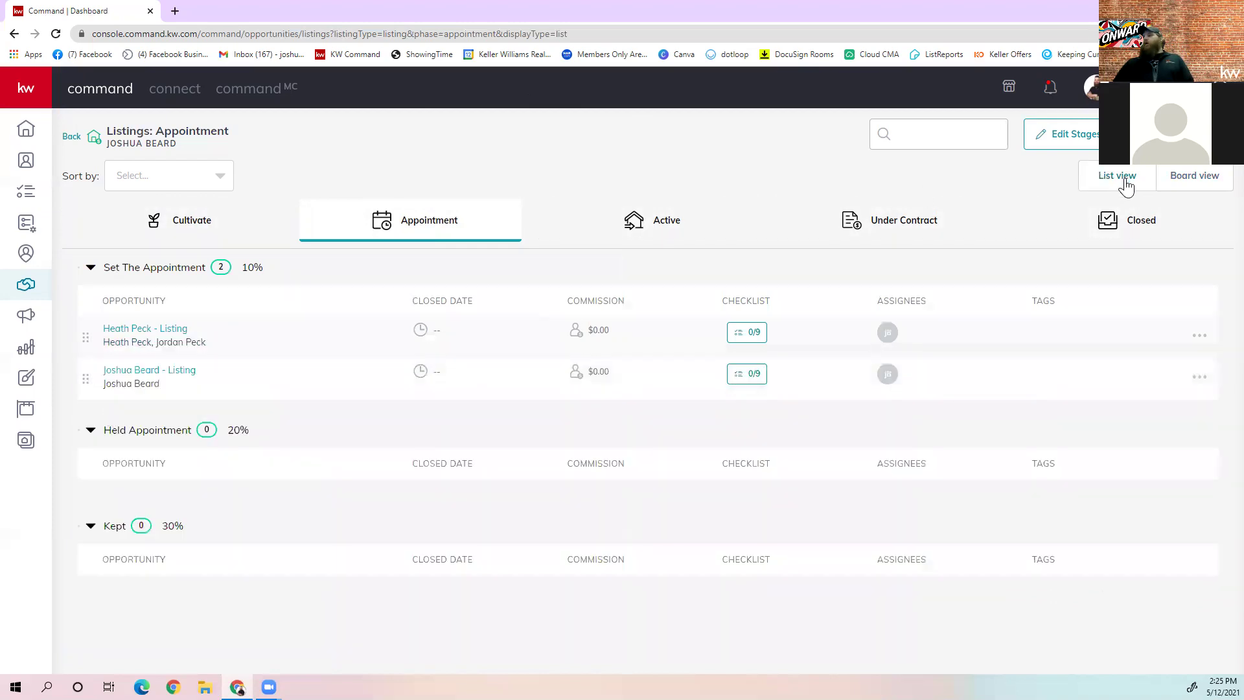
{"action": "left_click", "coordinate": [1165, 181]}
{"action": "left_click", "coordinate": [1117, 187]}
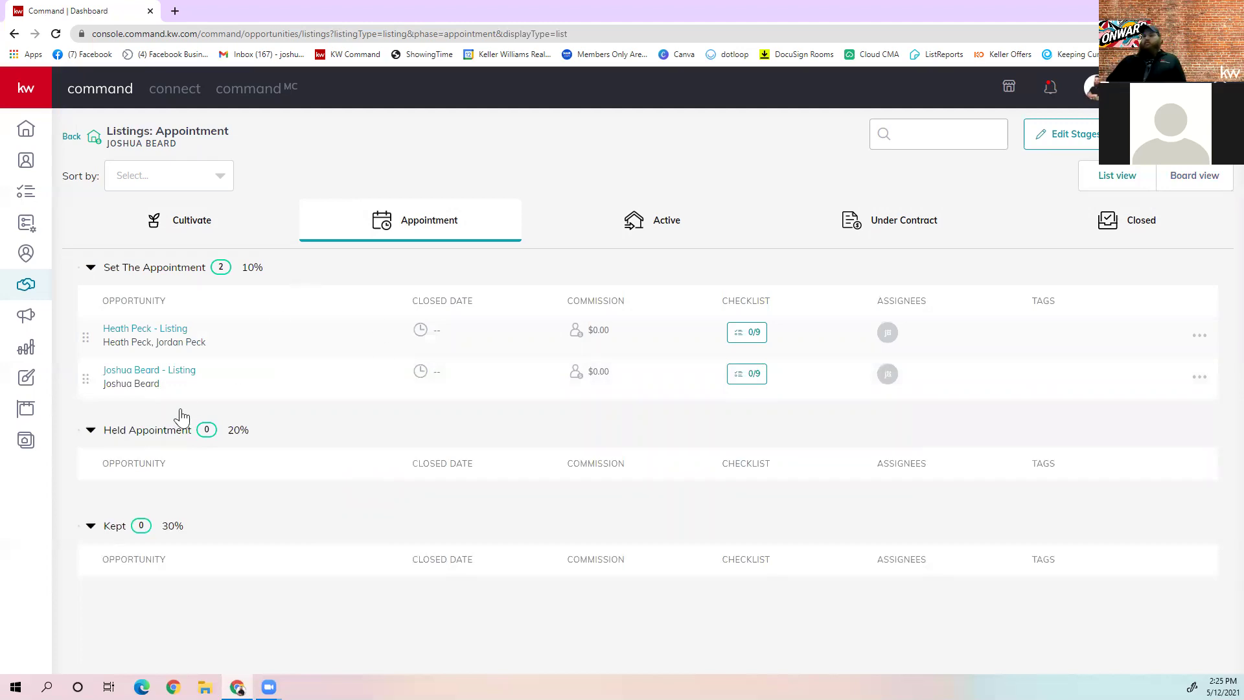
{"action": "left_click_drag", "start_coordinate": [183, 391], "coordinate": [160, 541]}
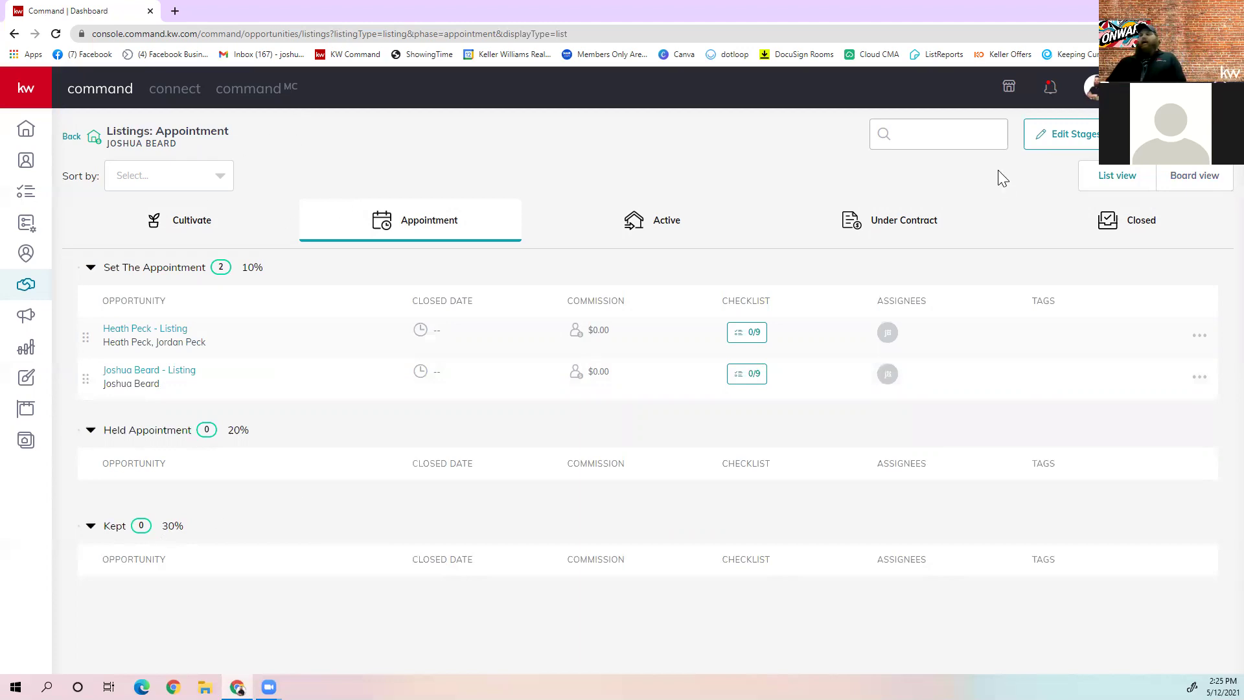
{"action": "left_click", "coordinate": [1186, 182]}
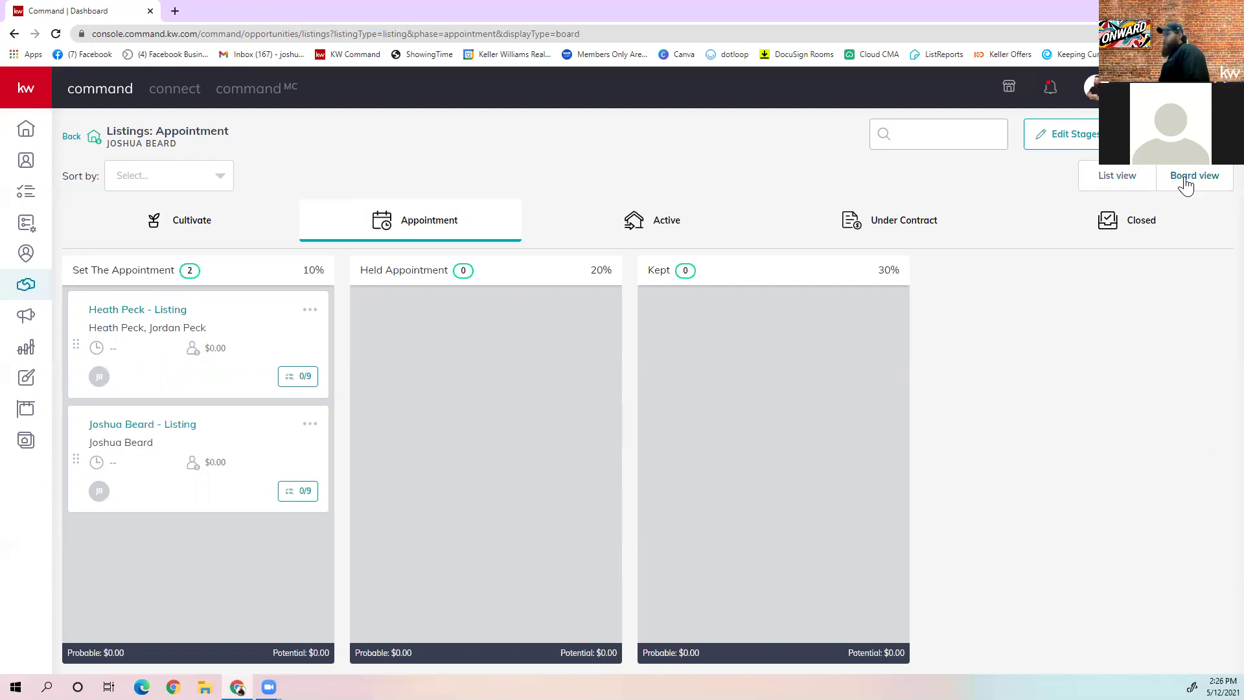
- Check the Cultivate board and try to move the new listing back there from the Appointment phase
{"action": "left_click", "coordinate": [188, 228]}
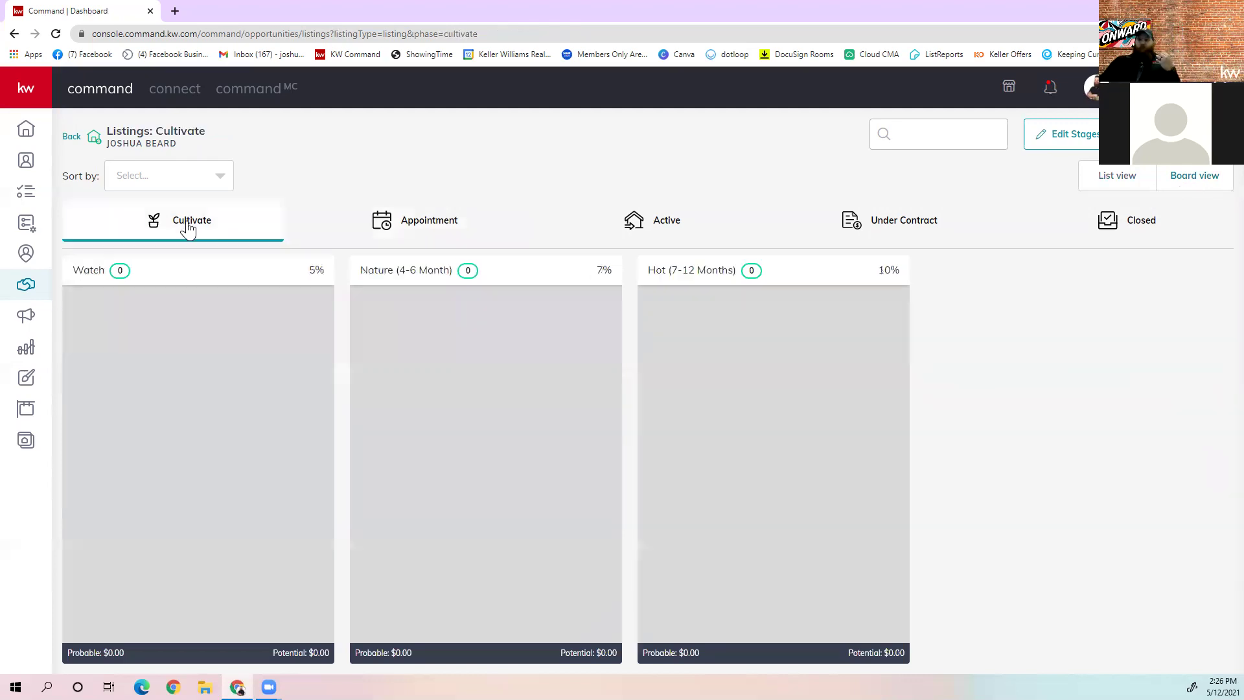
{"action": "left_click", "coordinate": [407, 212]}
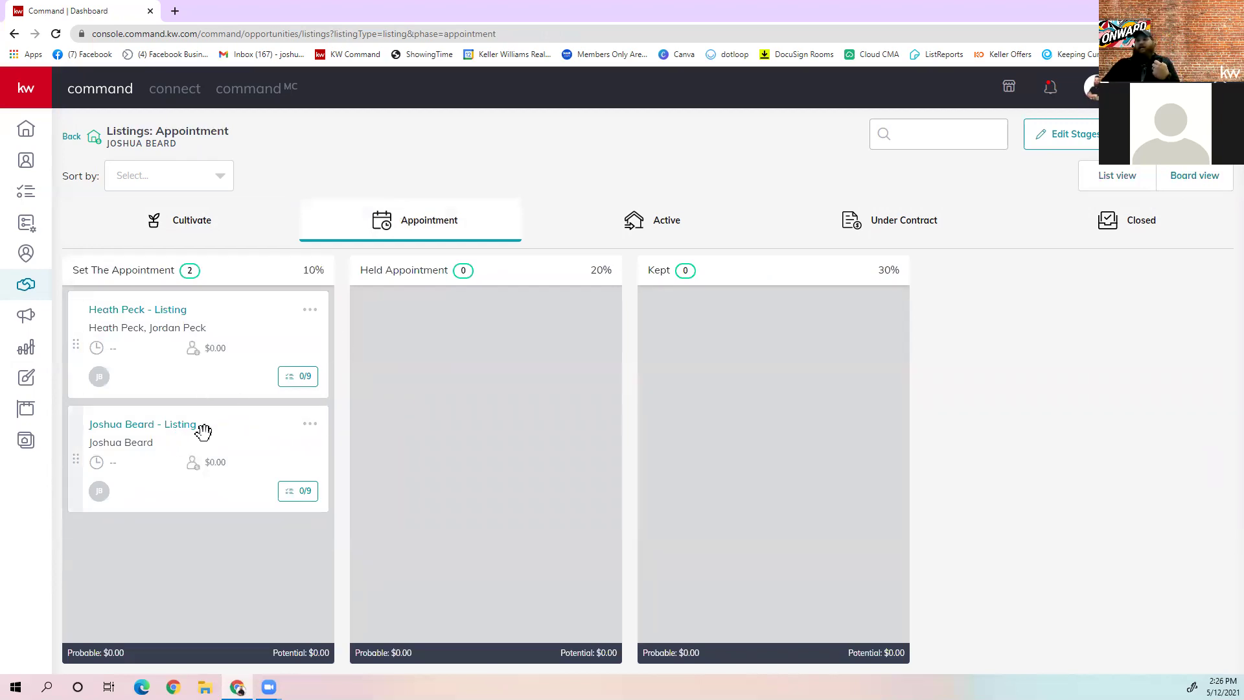
{"action": "left_click_drag", "start_coordinate": [67, 457], "coordinate": [163, 242]}
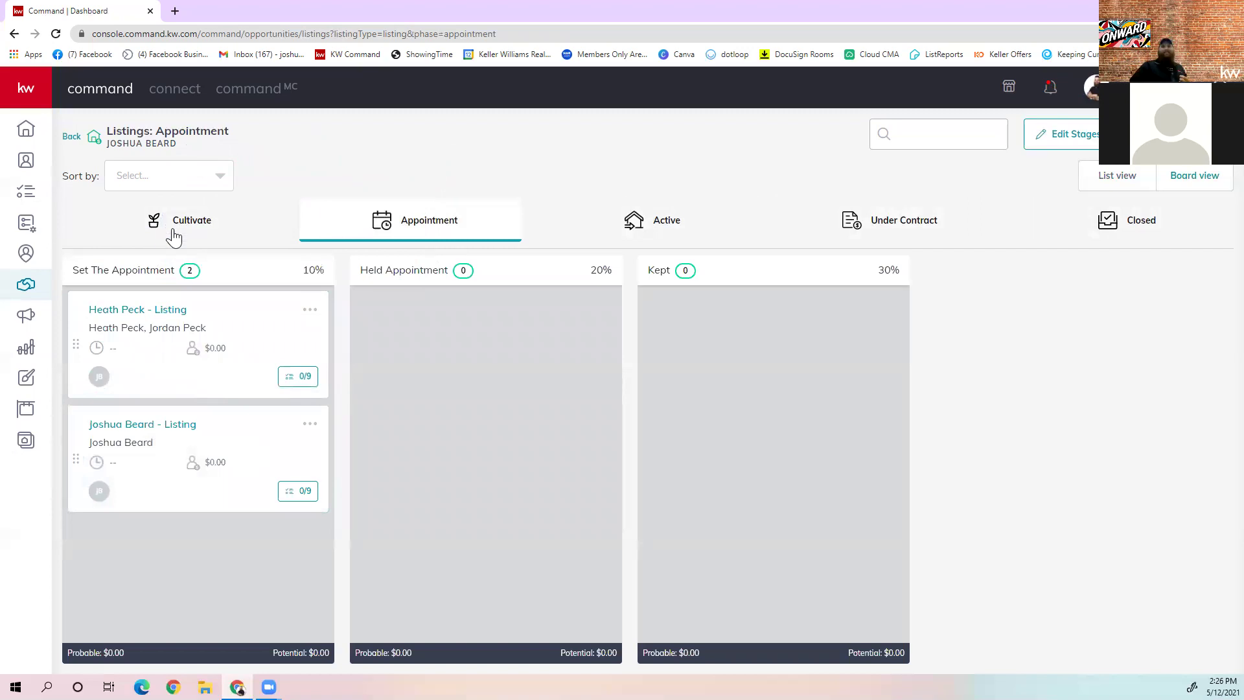
{"action": "left_click_drag", "start_coordinate": [79, 436], "coordinate": [153, 480]}
- Review all items in the new listing's Set The Appointment checklist and close it
{"action": "left_click", "coordinate": [296, 493]}
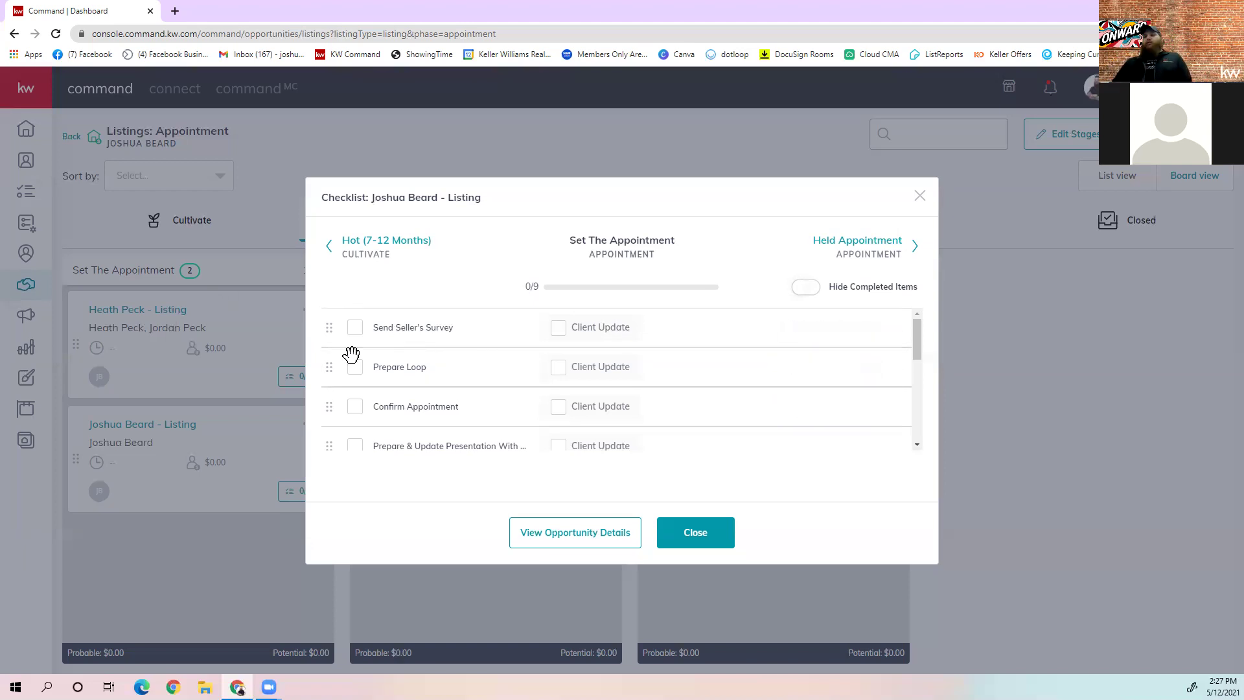
{"action": "scroll", "coordinate": [431, 363], "scroll_direction": "down", "scroll_amount": 1}
{"action": "scroll", "coordinate": [342, 361], "scroll_direction": "up", "scroll_amount": 2}
{"action": "scroll", "coordinate": [350, 366], "scroll_direction": "down", "scroll_amount": 2}
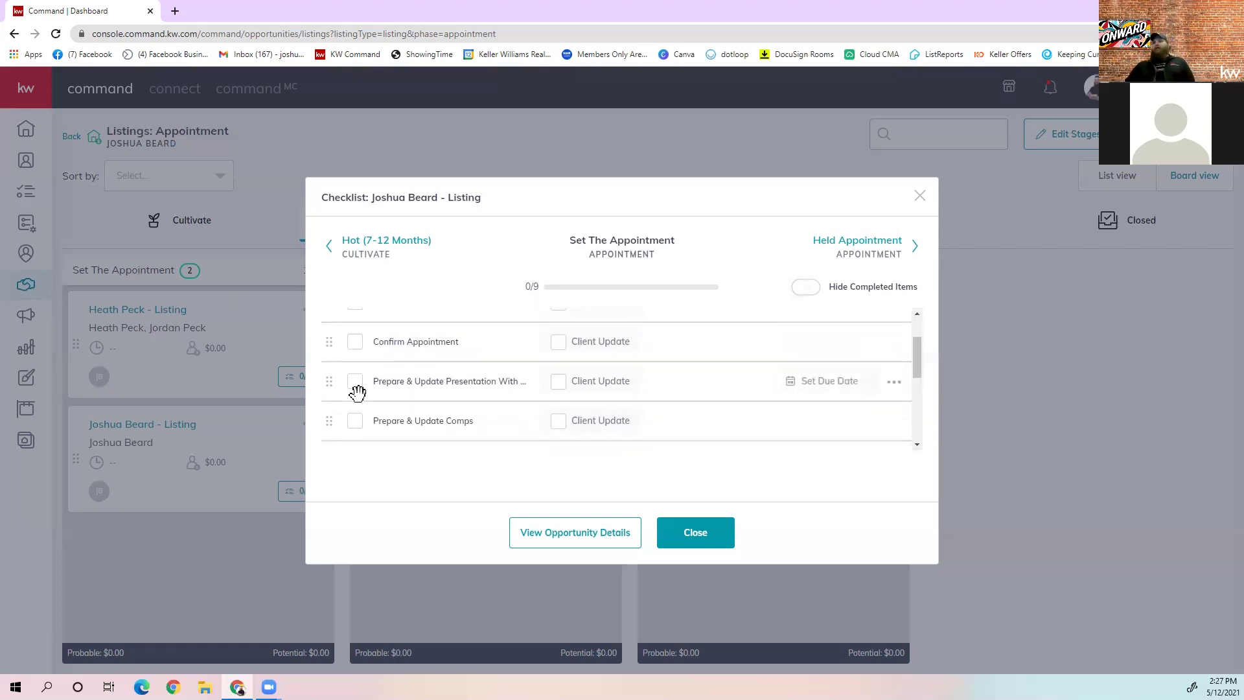
{"action": "scroll", "coordinate": [400, 386], "scroll_direction": "down", "scroll_amount": 2}
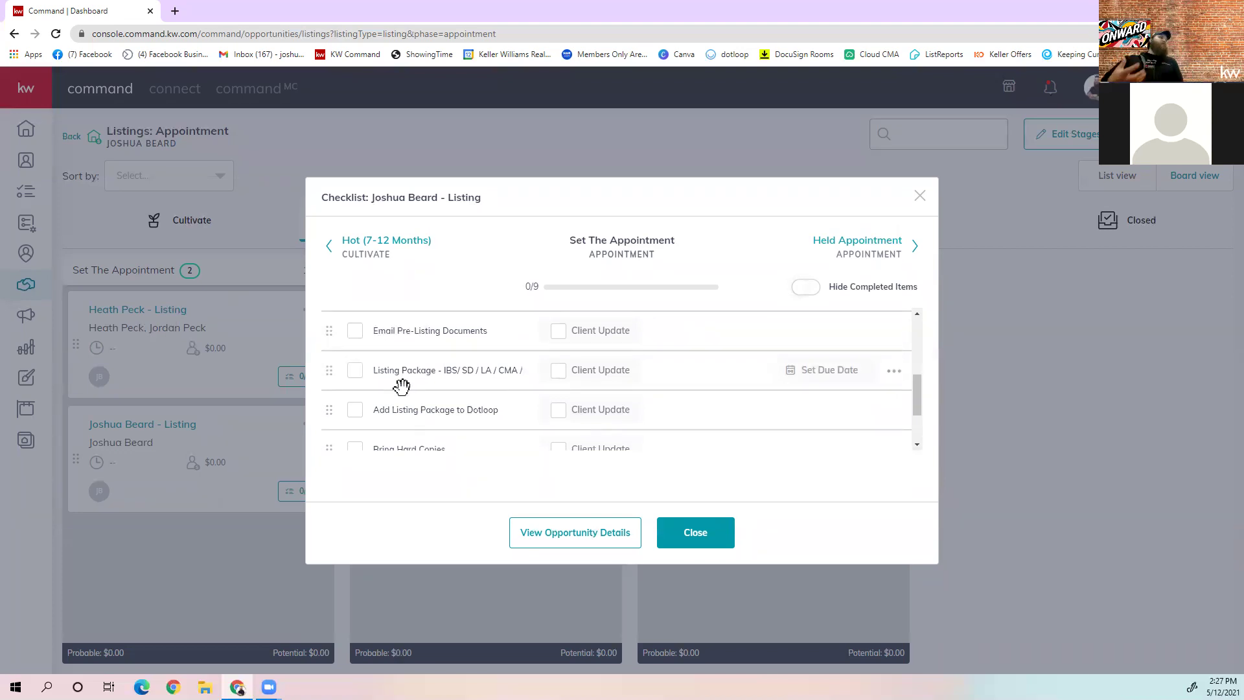
{"action": "scroll", "coordinate": [416, 386], "scroll_direction": "down", "scroll_amount": 1}
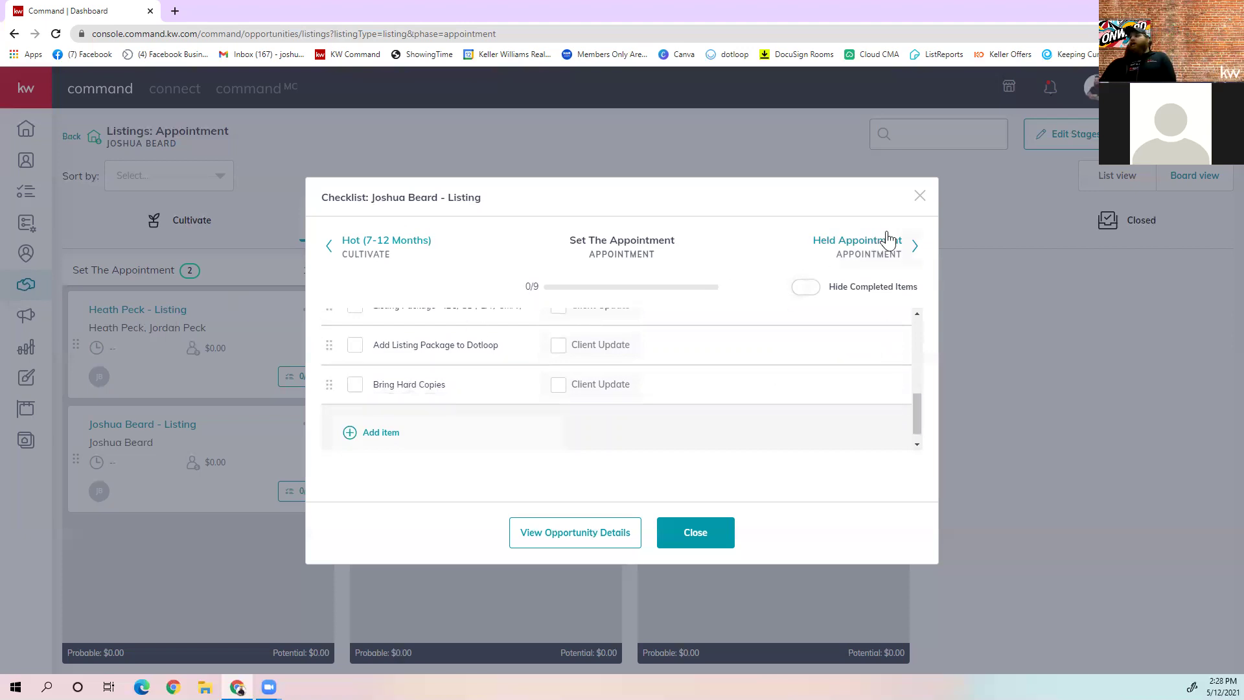
{"action": "left_click", "coordinate": [920, 195]}
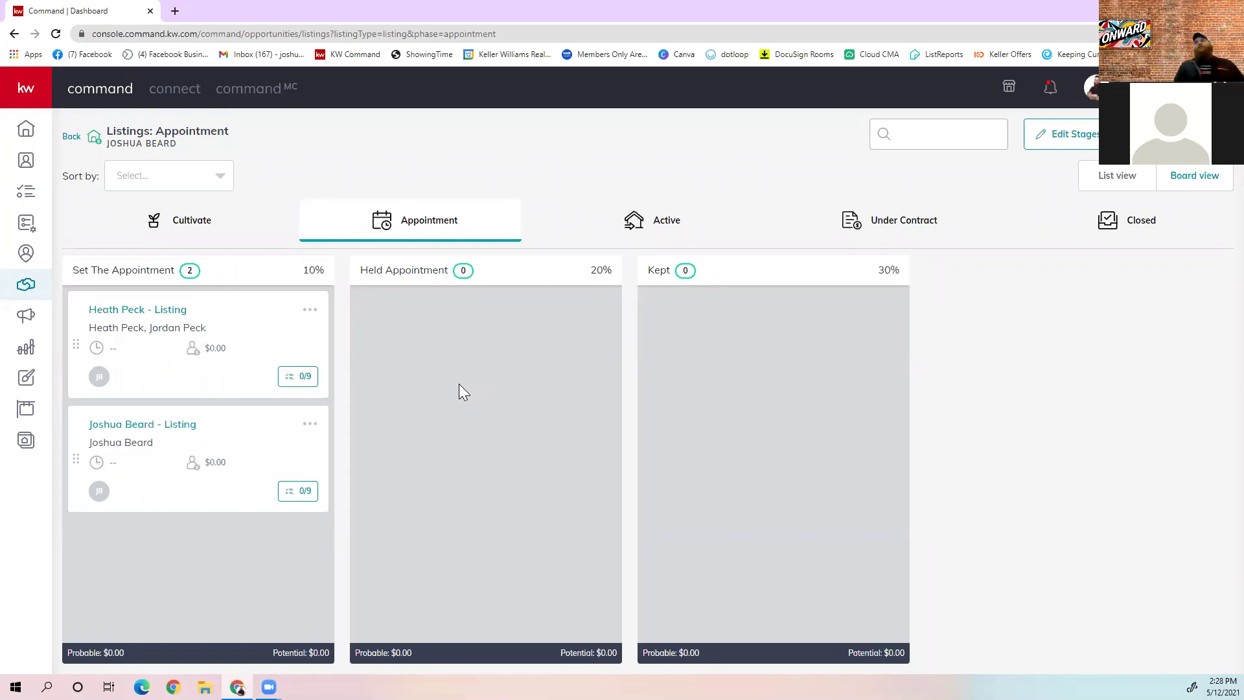
- Move the new listing from Set The Appointment to Held Appointment and open its stage checklist
{"action": "left_click_drag", "start_coordinate": [77, 460], "coordinate": [383, 370]}
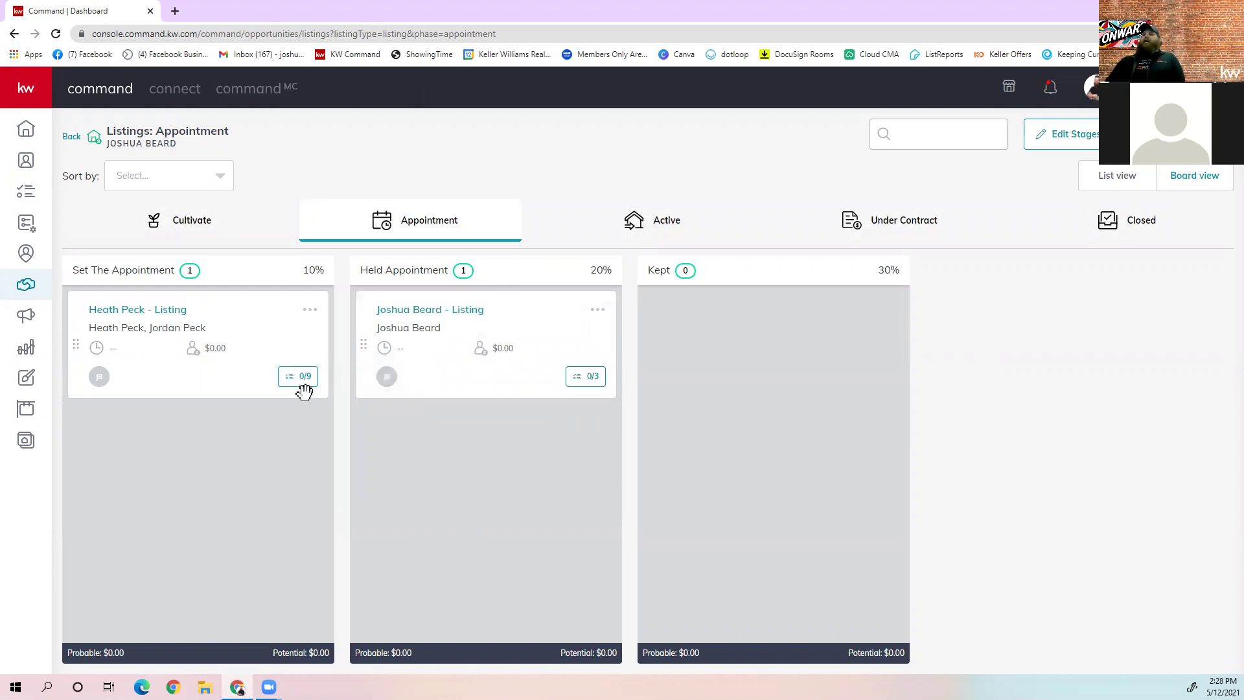
{"action": "left_click", "coordinate": [582, 388]}
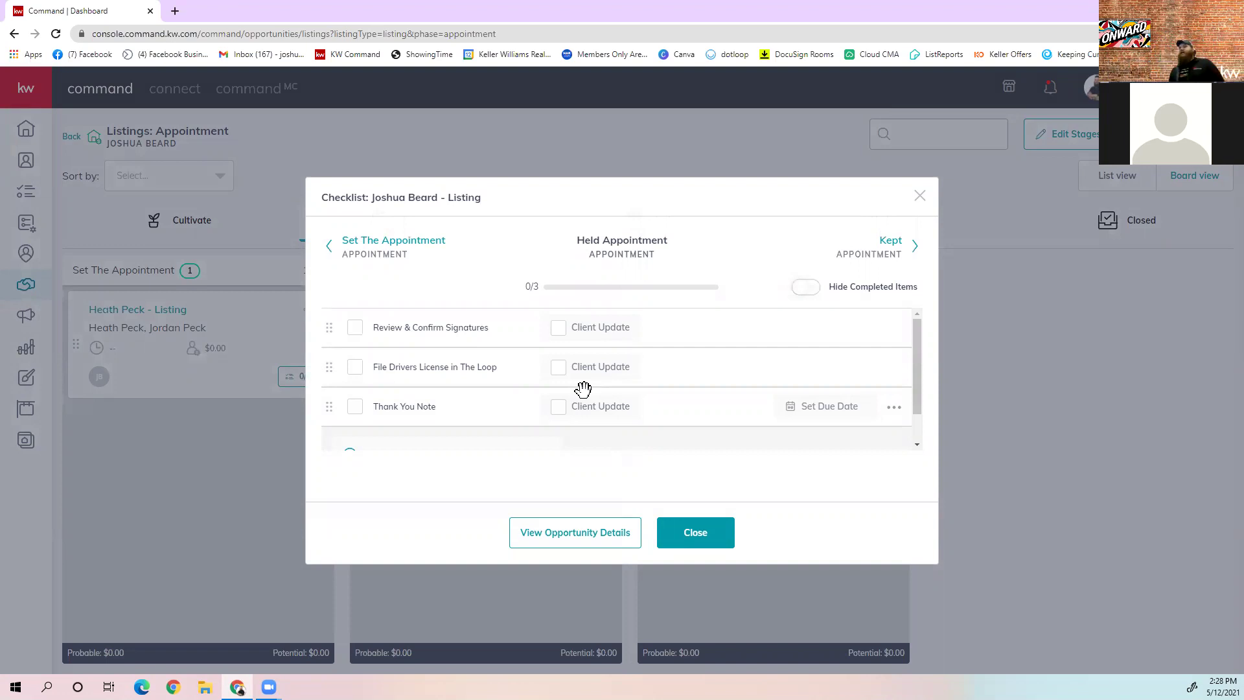
- Mark Review & Confirm Signatures, File Drivers License in The Loop and Thank You Note as completed, and clear all three again
{"action": "left_click", "coordinate": [356, 328]}
{"action": "left_click", "coordinate": [356, 367]}
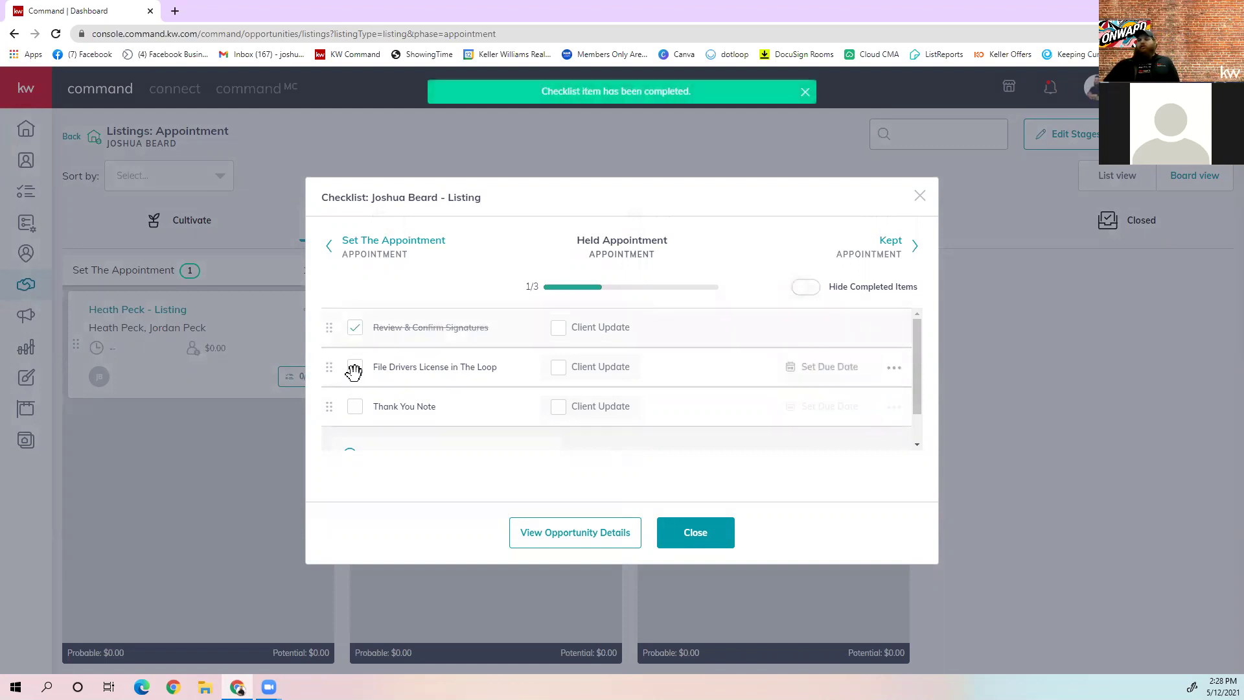
{"action": "left_click", "coordinate": [357, 407]}
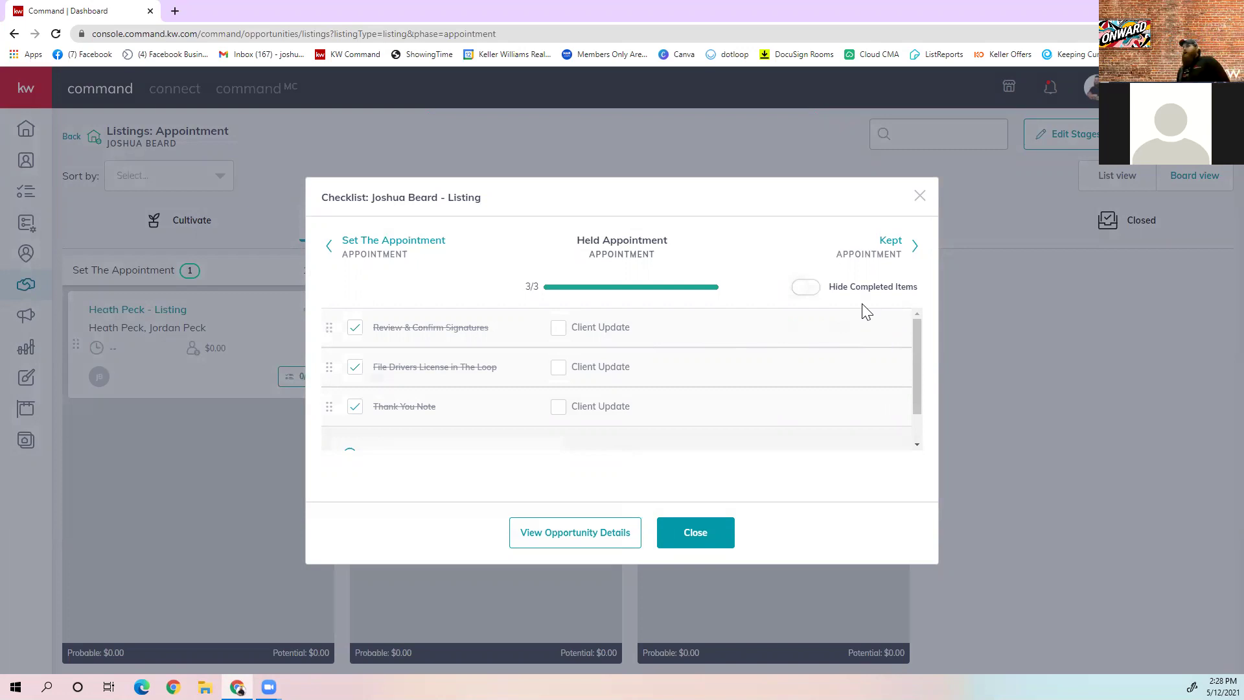
{"action": "left_click", "coordinate": [356, 327]}
{"action": "left_click", "coordinate": [355, 367]}
{"action": "left_click", "coordinate": [362, 406]}
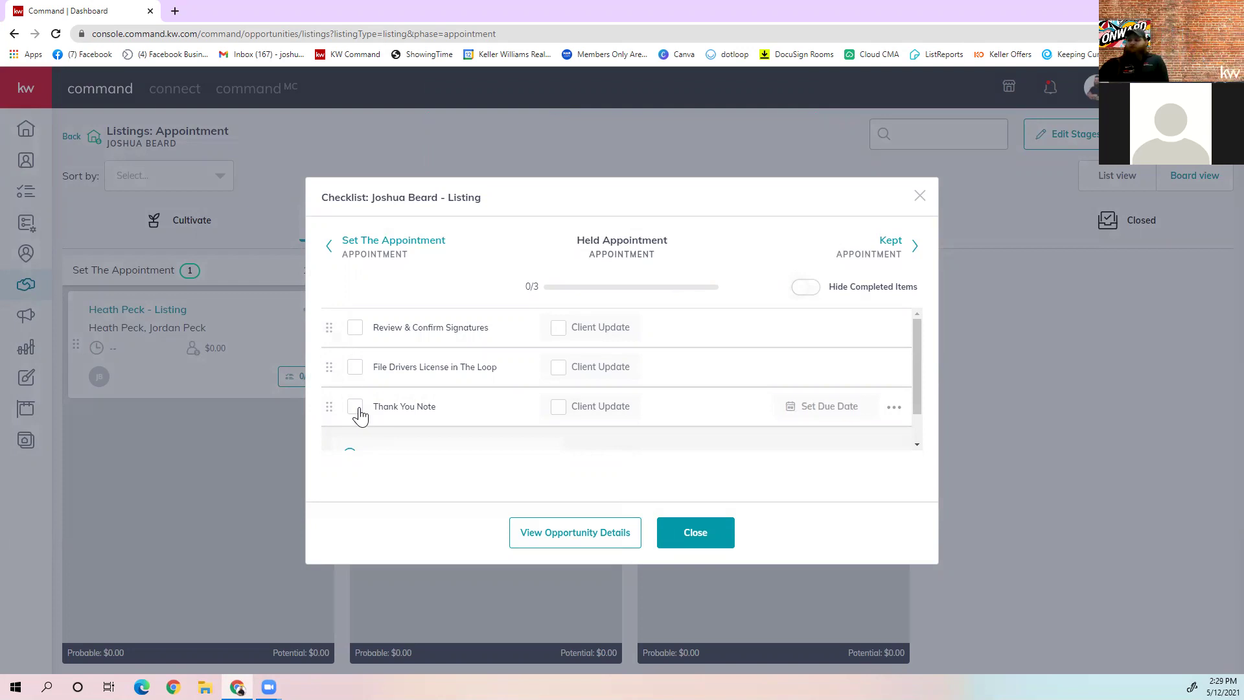
- Set the due date of the Review & Confirm Signatures item to May 14 at 09:00 AM
{"action": "left_click", "coordinate": [840, 327]}
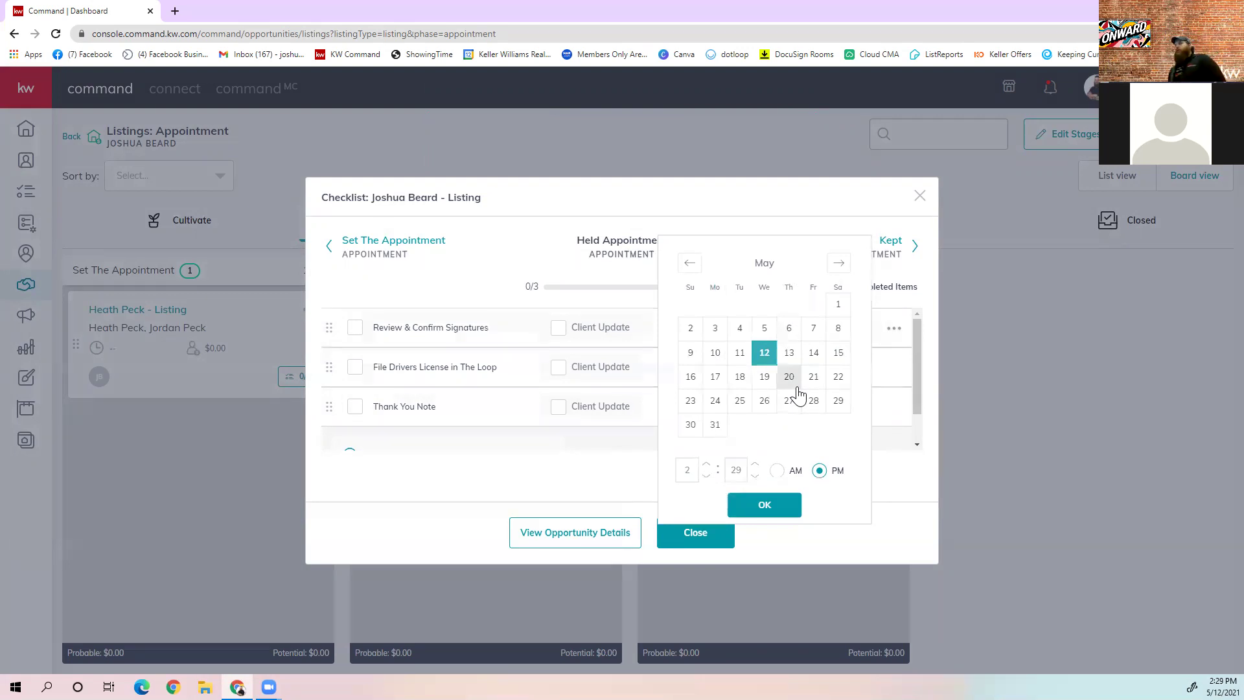
{"action": "left_click", "coordinate": [814, 352]}
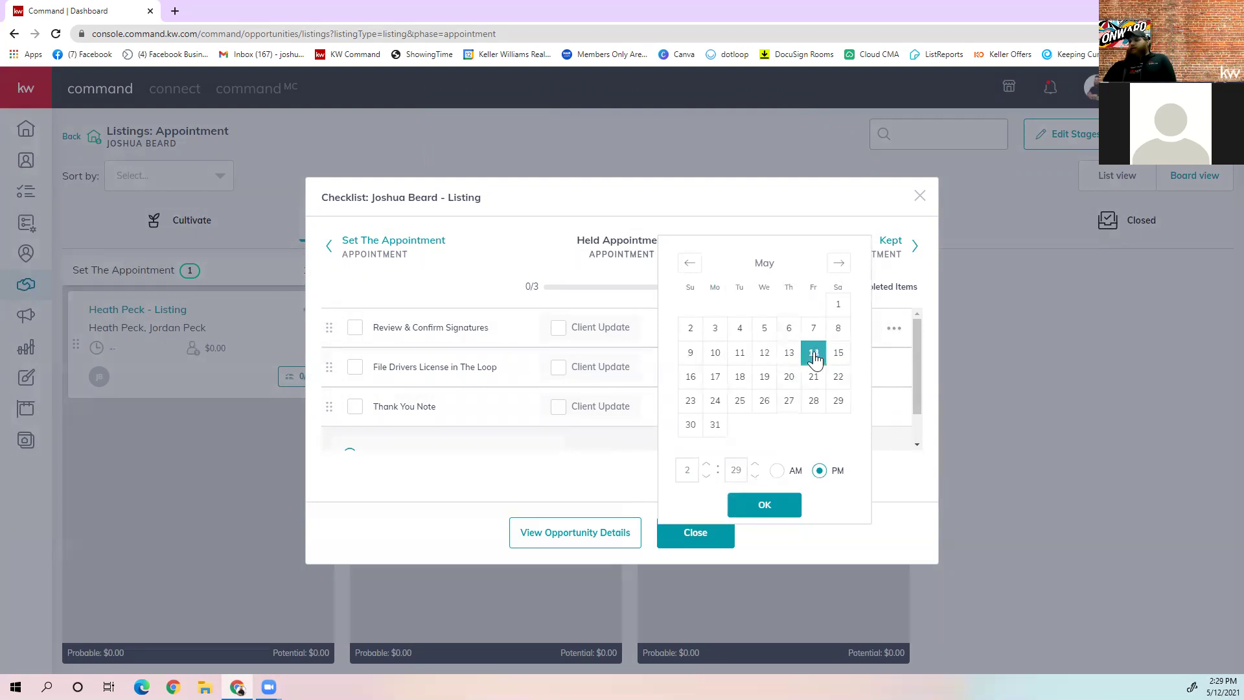
{"action": "left_click", "coordinate": [691, 473]}
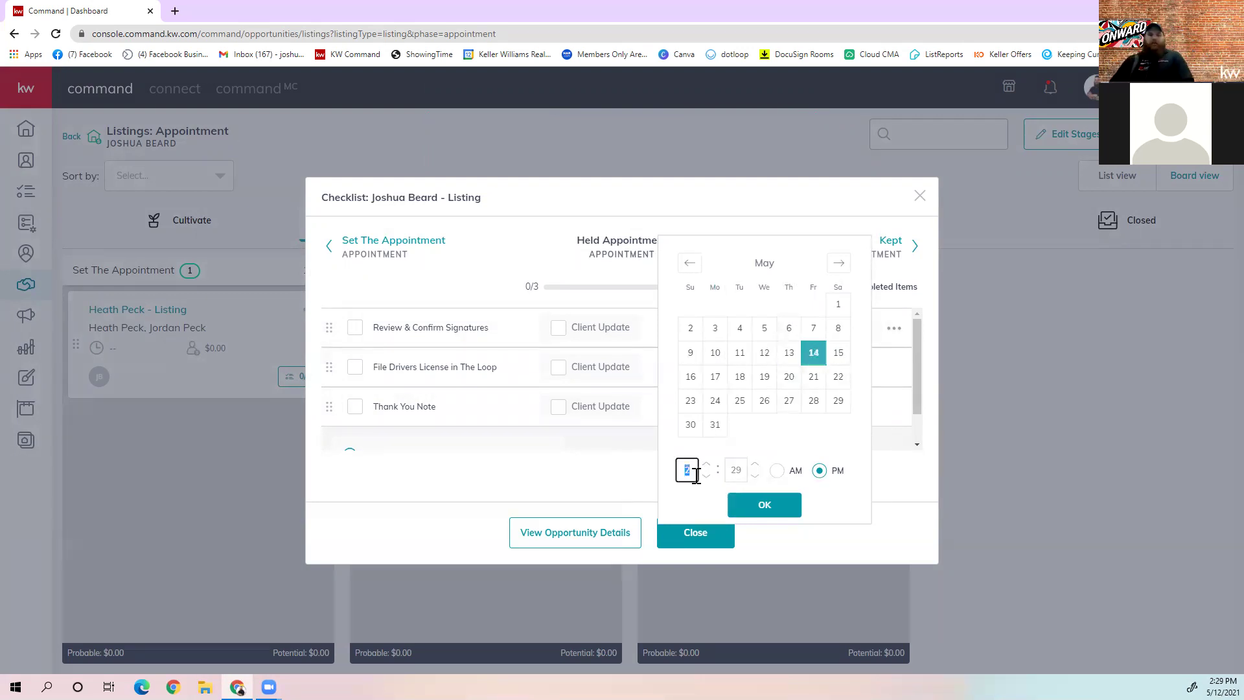
{"action": "left_click", "coordinate": [738, 470]}
{"action": "type", "text": "00"}
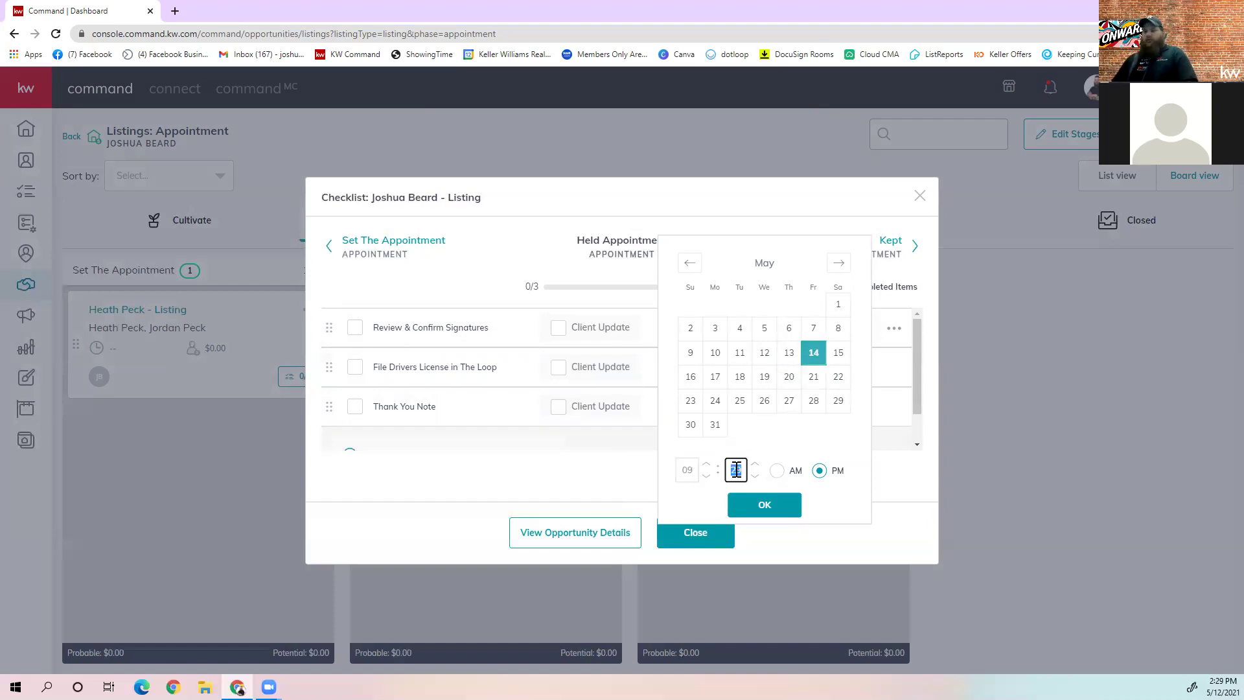
{"action": "left_click", "coordinate": [767, 511]}
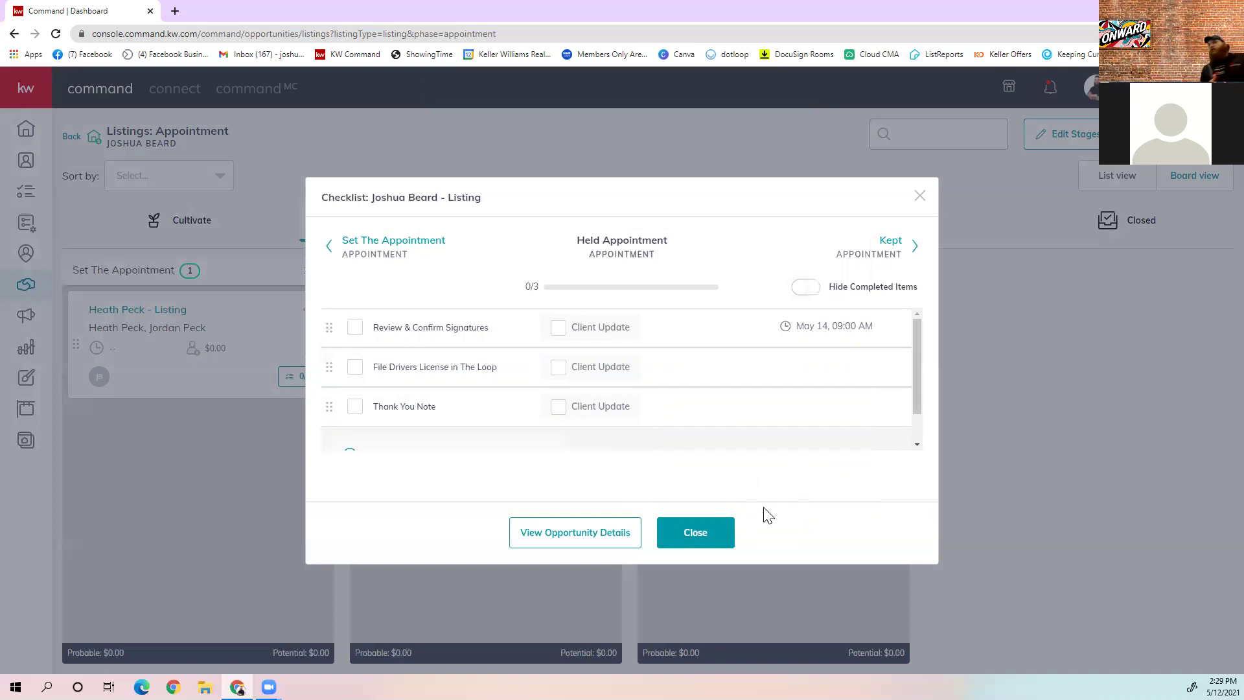
- Inspect the due date picker for File Drivers License in The Loop and the form for adding an item, and close the checklist
{"action": "left_click", "coordinate": [782, 368]}
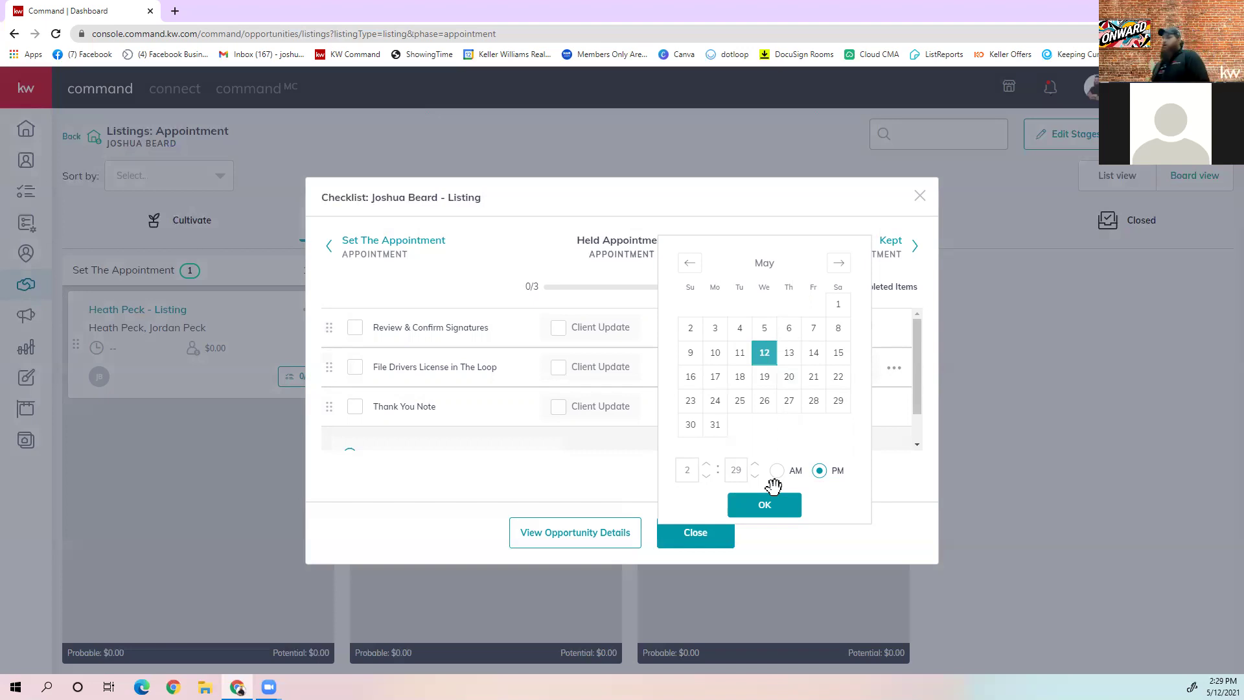
{"action": "left_click", "coordinate": [770, 229]}
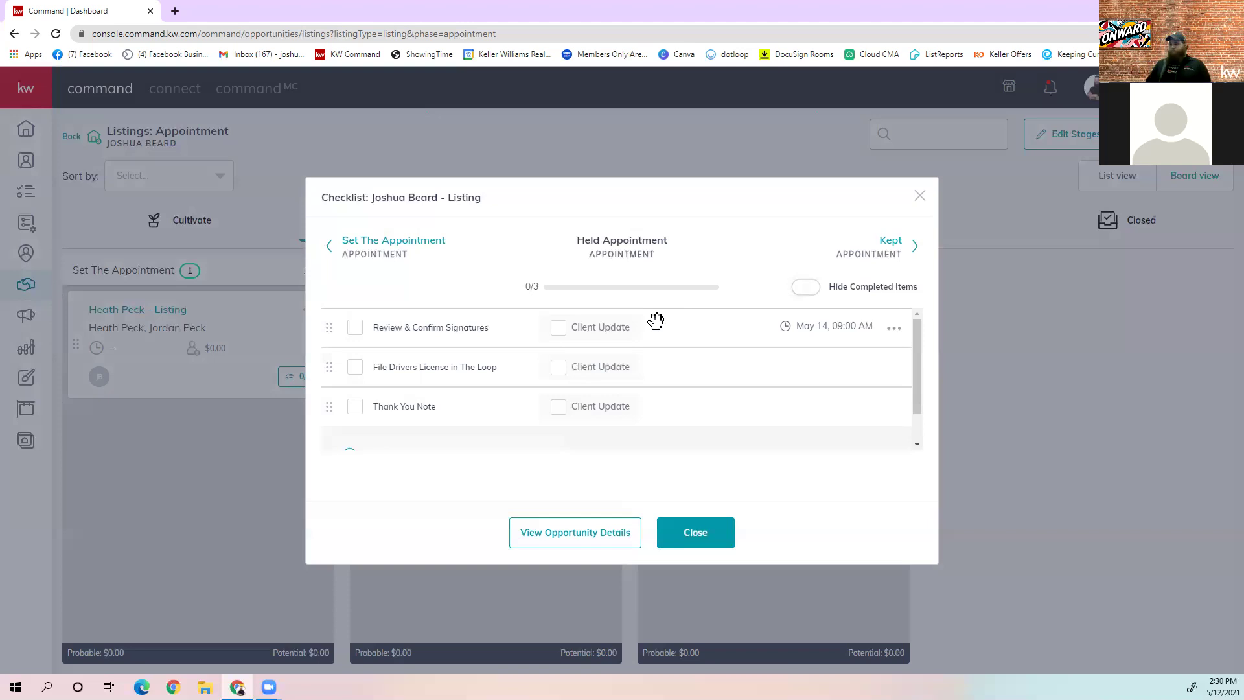
{"action": "scroll", "coordinate": [655, 320], "scroll_direction": "down", "scroll_amount": 2}
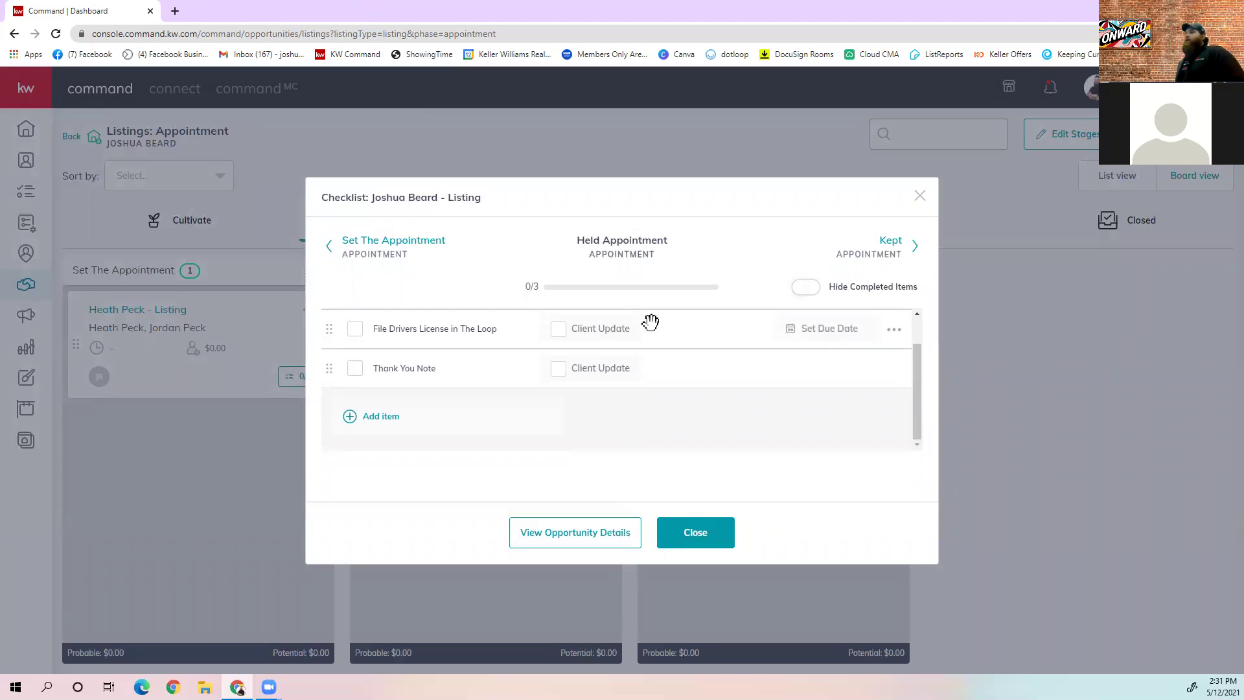
{"action": "scroll", "coordinate": [532, 363], "scroll_direction": "up", "scroll_amount": 2}
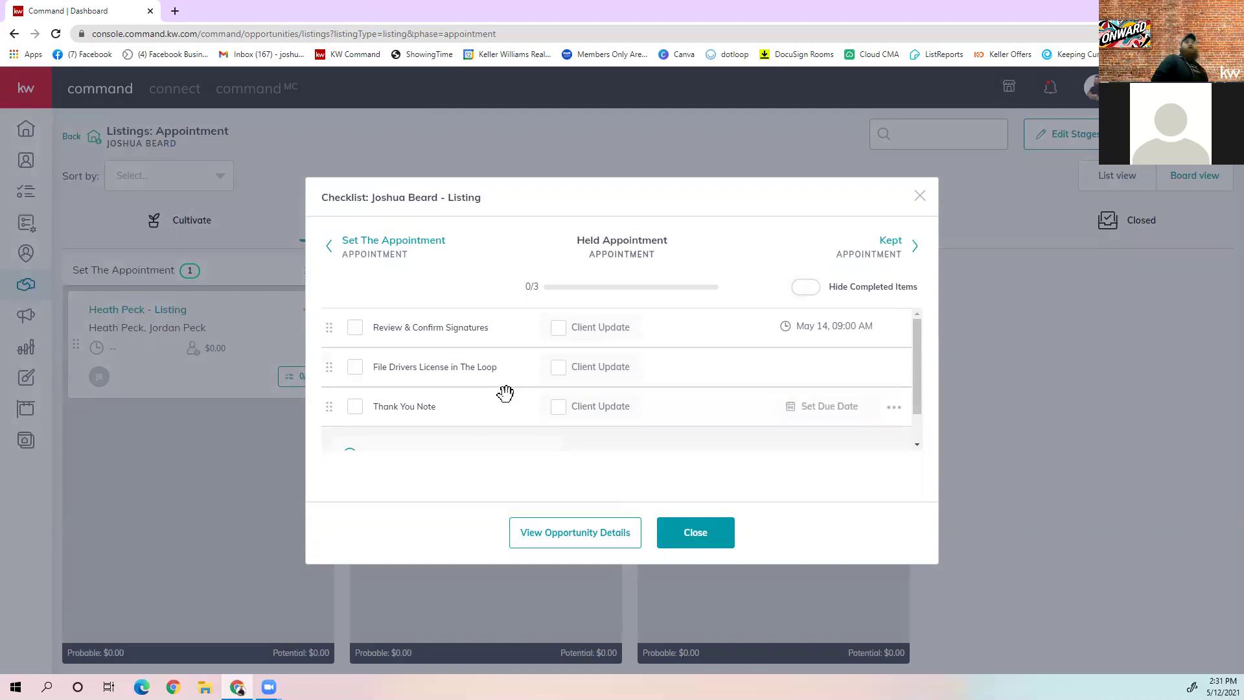
{"action": "scroll", "coordinate": [492, 402], "scroll_direction": "down", "scroll_amount": 1}
{"action": "left_click", "coordinate": [461, 418]}
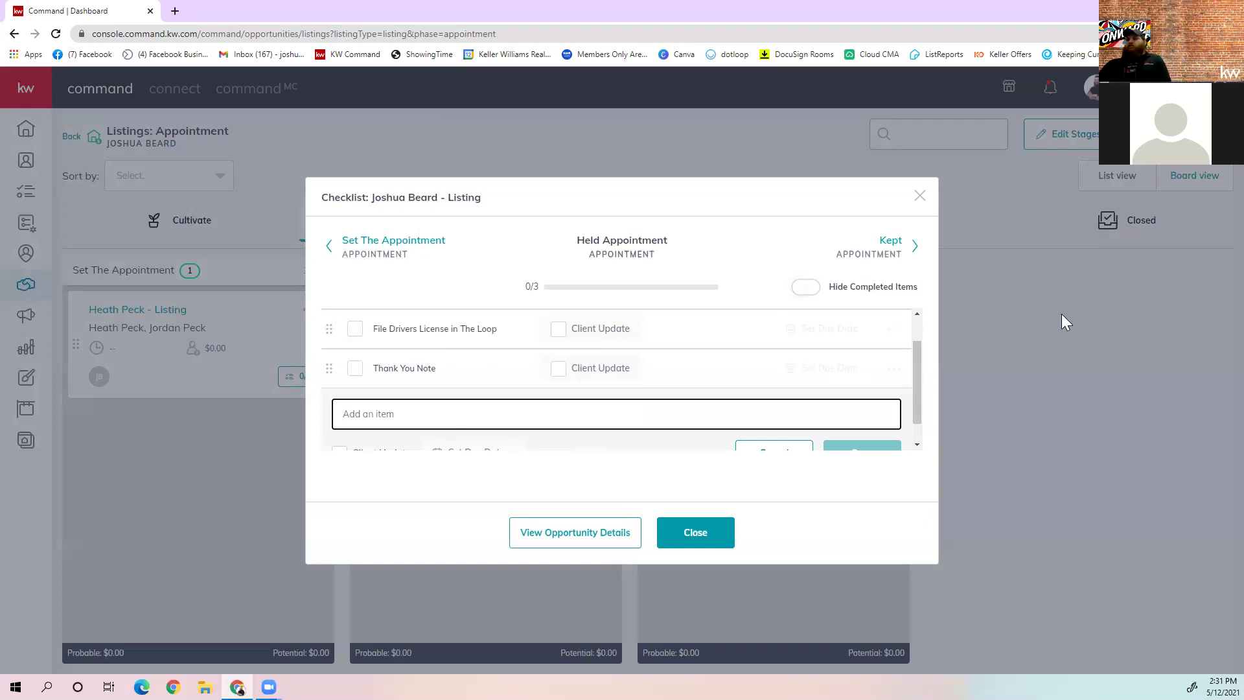
{"action": "left_click", "coordinate": [925, 195]}
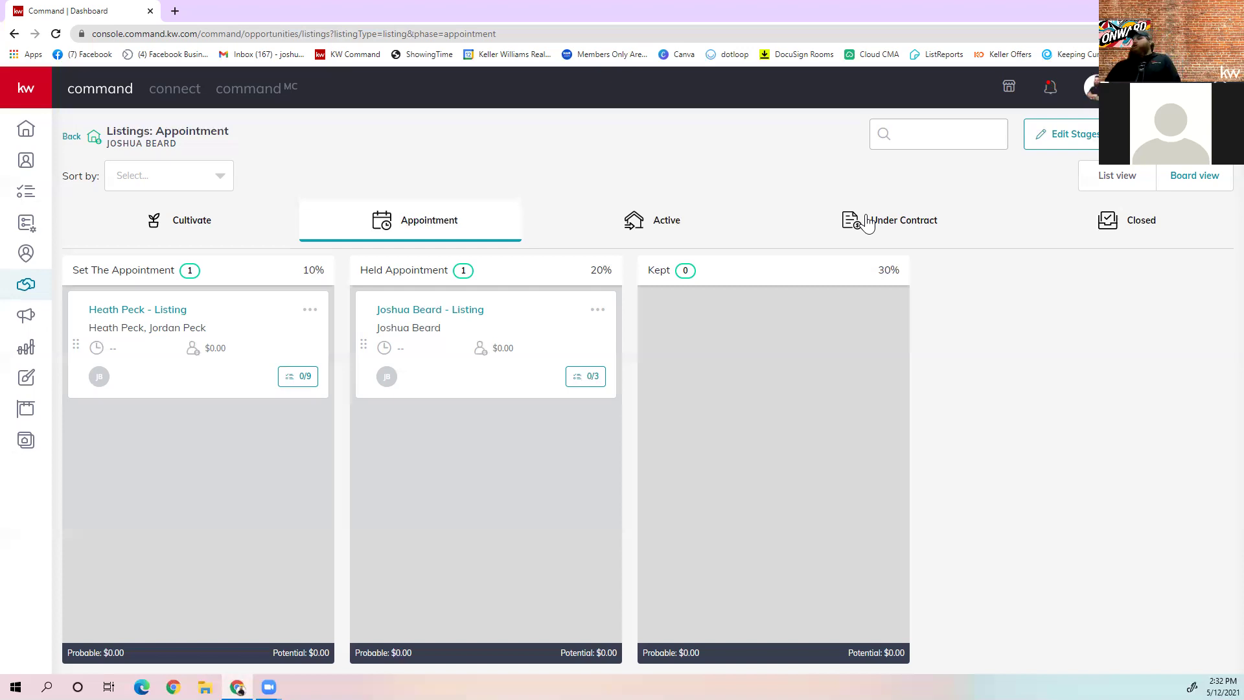
- View the stage editing page for the Appointment phase, and open the one for the Active phase
{"action": "left_click", "coordinate": [1080, 139]}
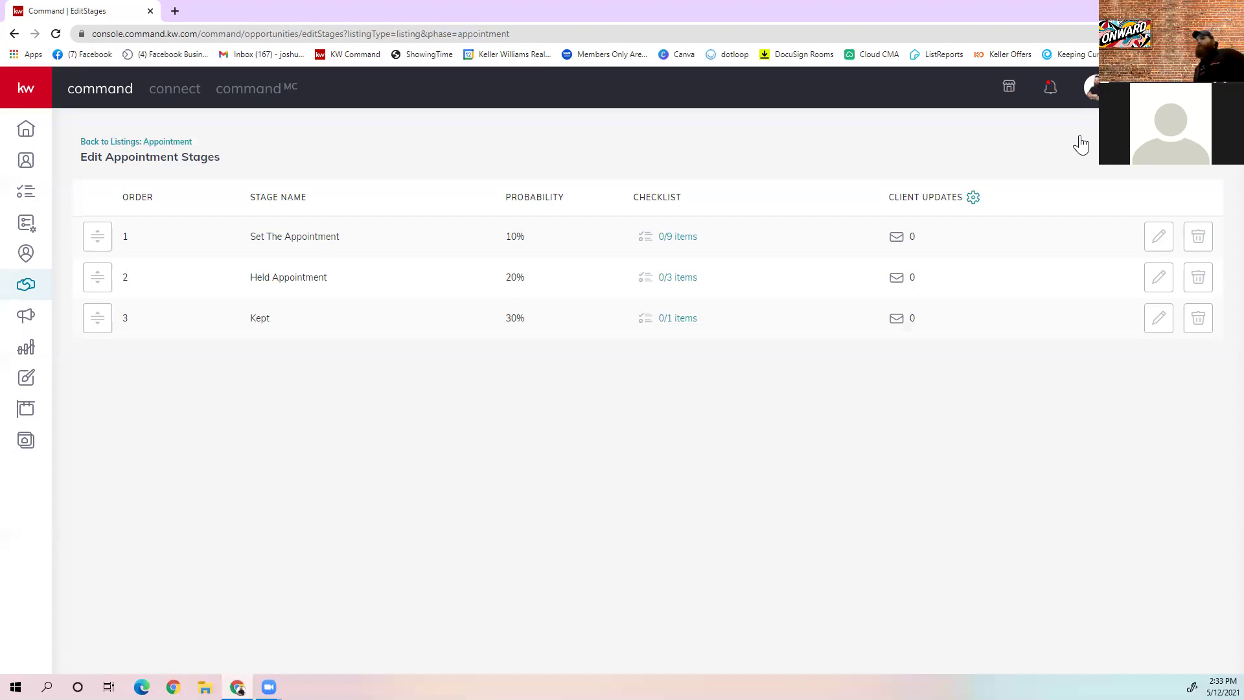
{"action": "left_click", "coordinate": [171, 143]}
{"action": "left_click", "coordinate": [636, 244]}
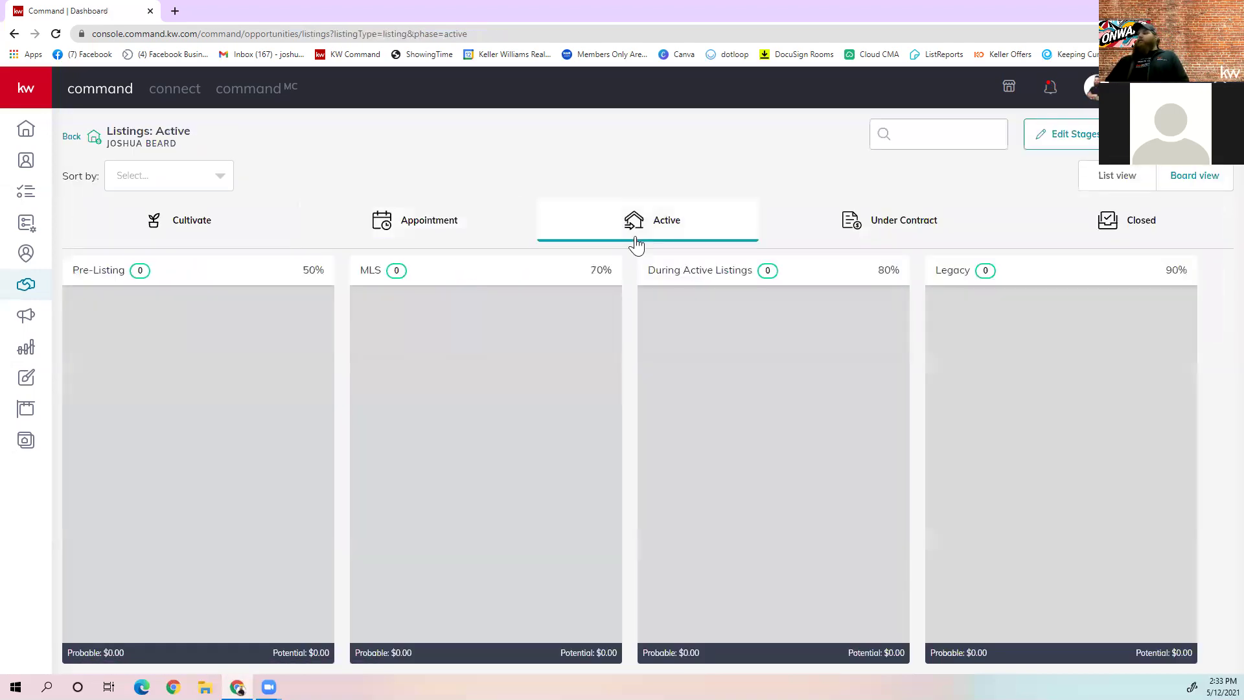
{"action": "left_click", "coordinate": [1088, 147]}
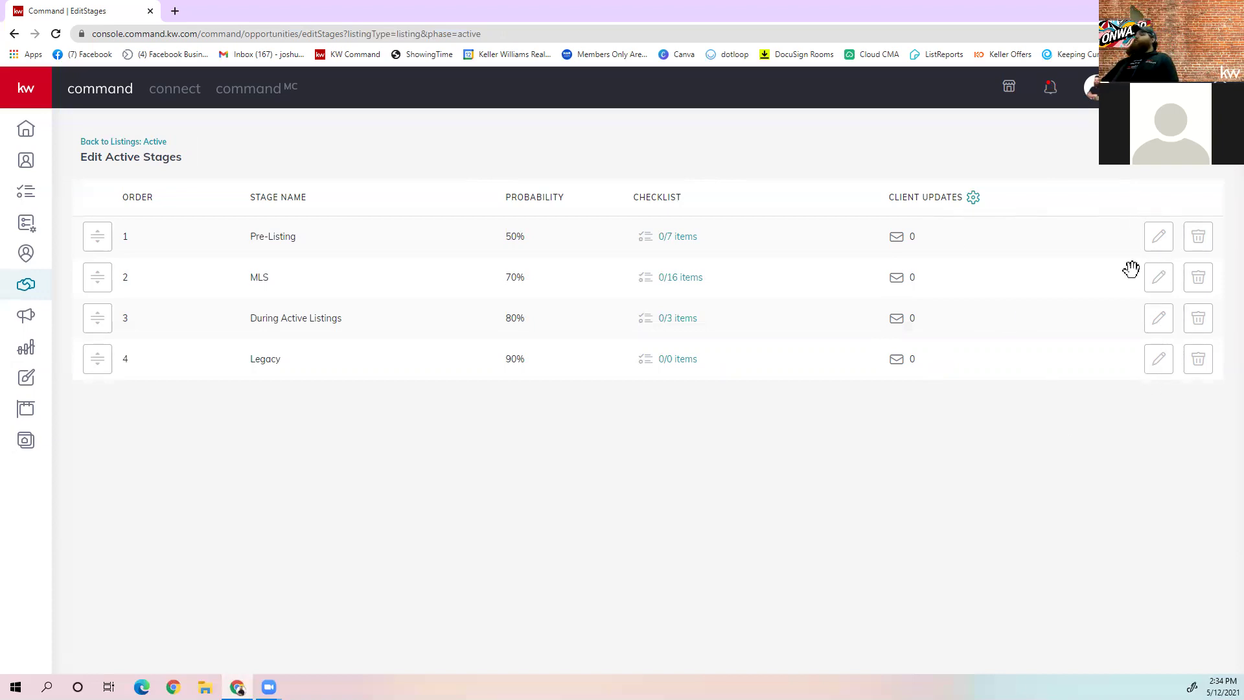
- Review the Pre-Listing stage's name and probability settings and its checklist items, closing both dialogs
{"action": "left_click", "coordinate": [1159, 240]}
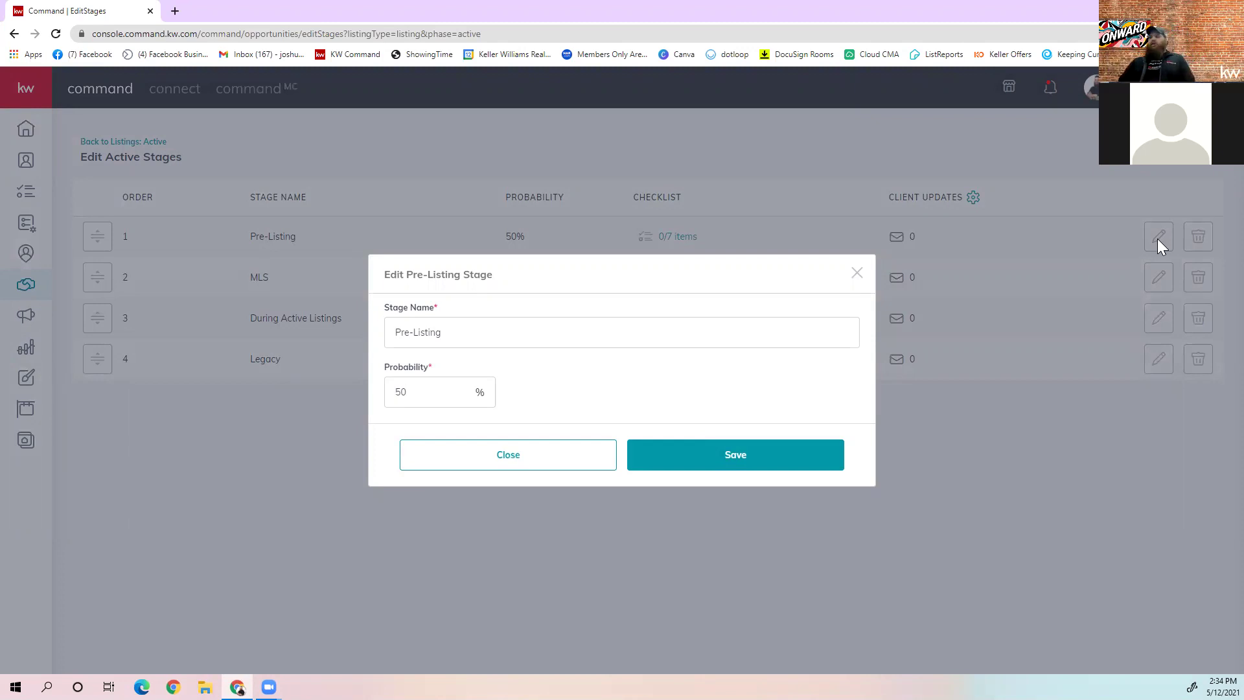
{"action": "left_click", "coordinate": [857, 273]}
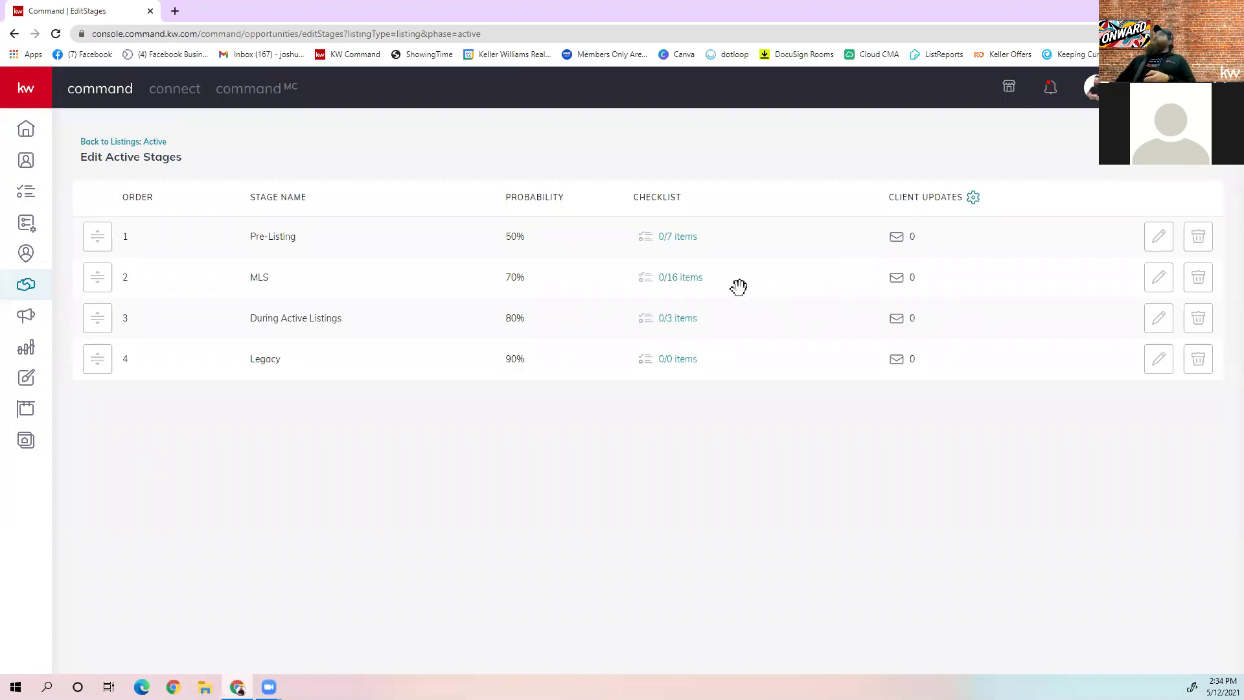
{"action": "left_click", "coordinate": [678, 239]}
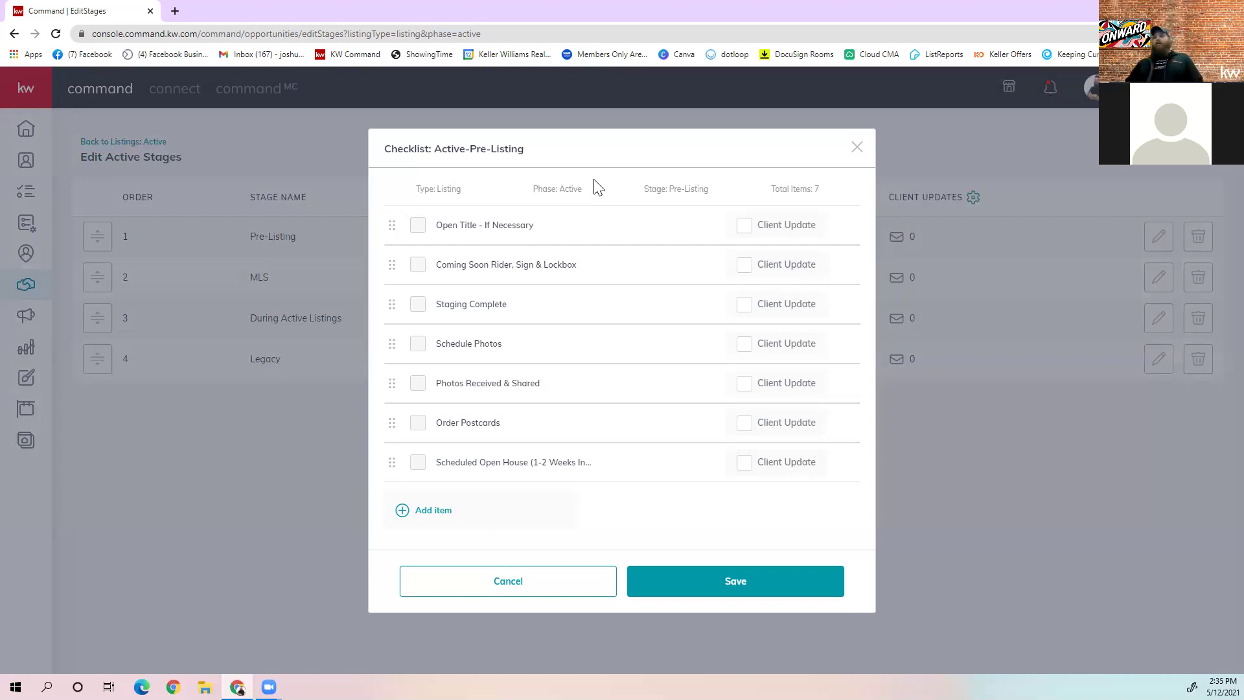
{"action": "left_click", "coordinate": [855, 149]}
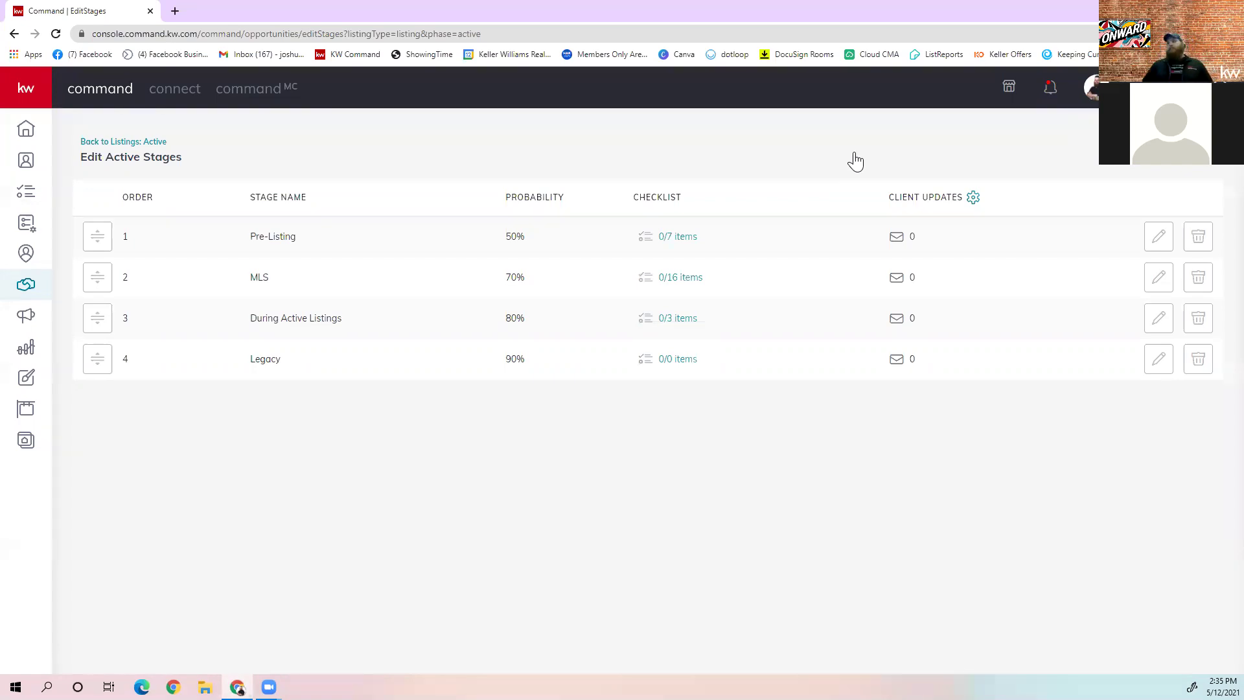
- Examine the Client Update settings for opportunities, including a preview of the default email template
{"action": "left_click", "coordinate": [973, 198]}
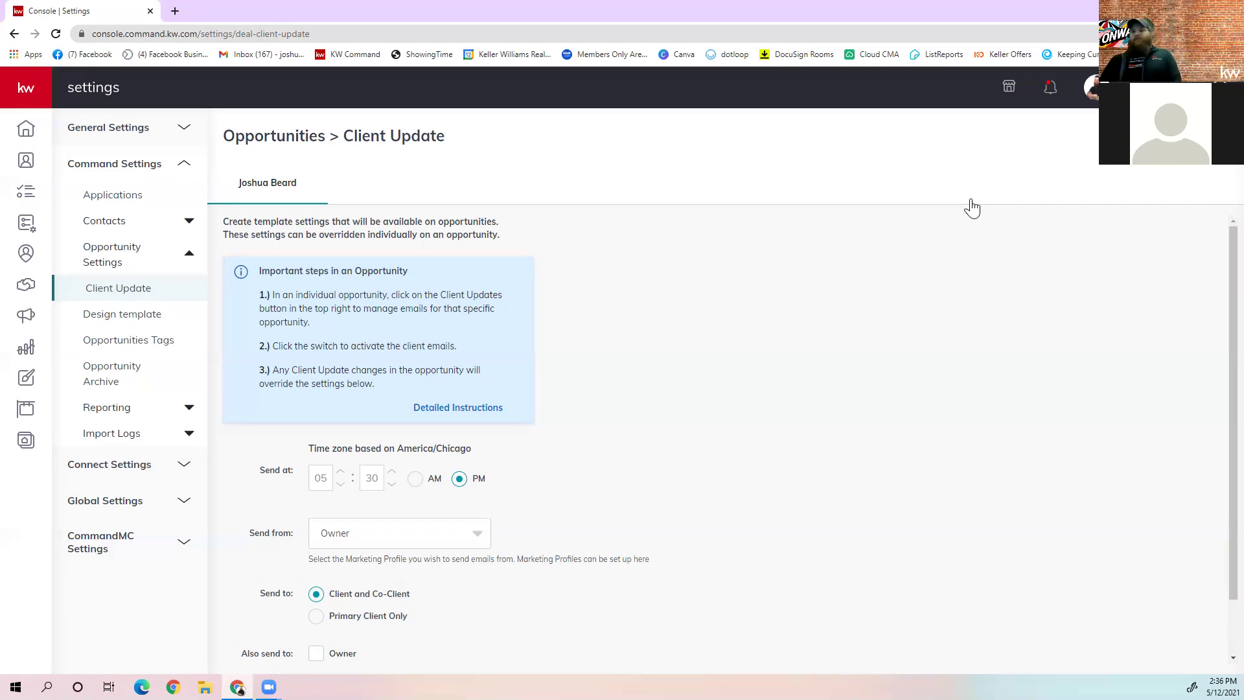
{"action": "scroll", "coordinate": [512, 489], "scroll_direction": "down", "scroll_amount": 1}
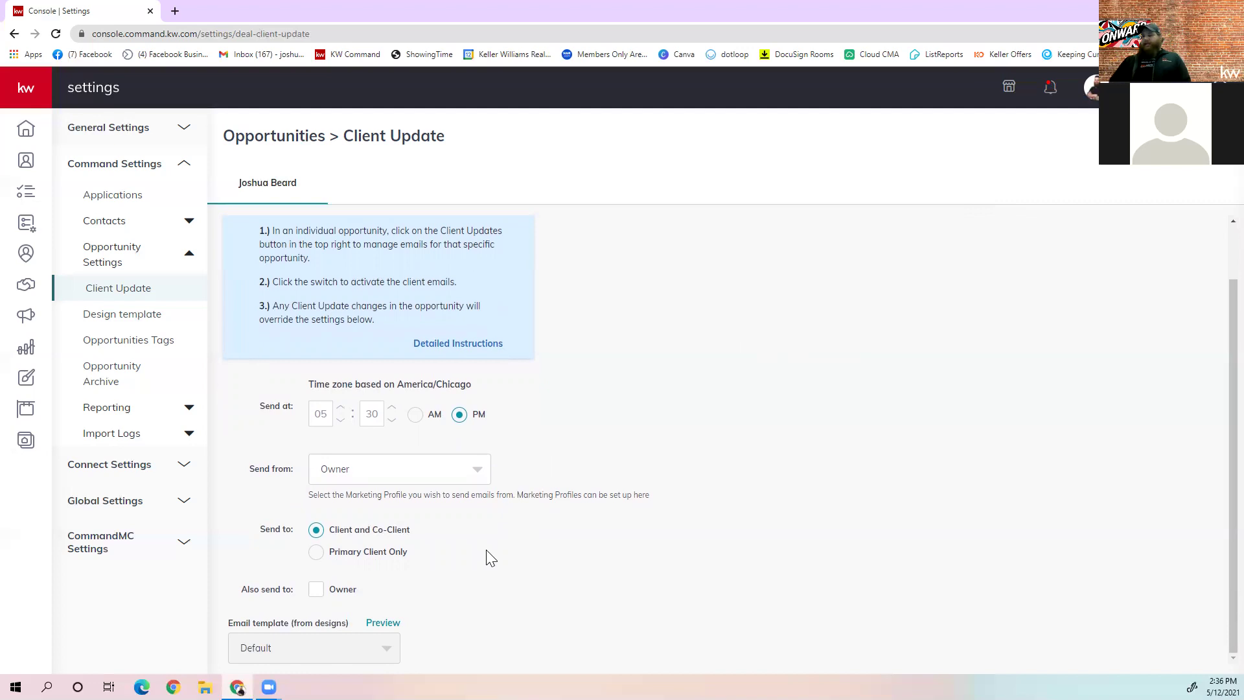
{"action": "left_click", "coordinate": [383, 624]}
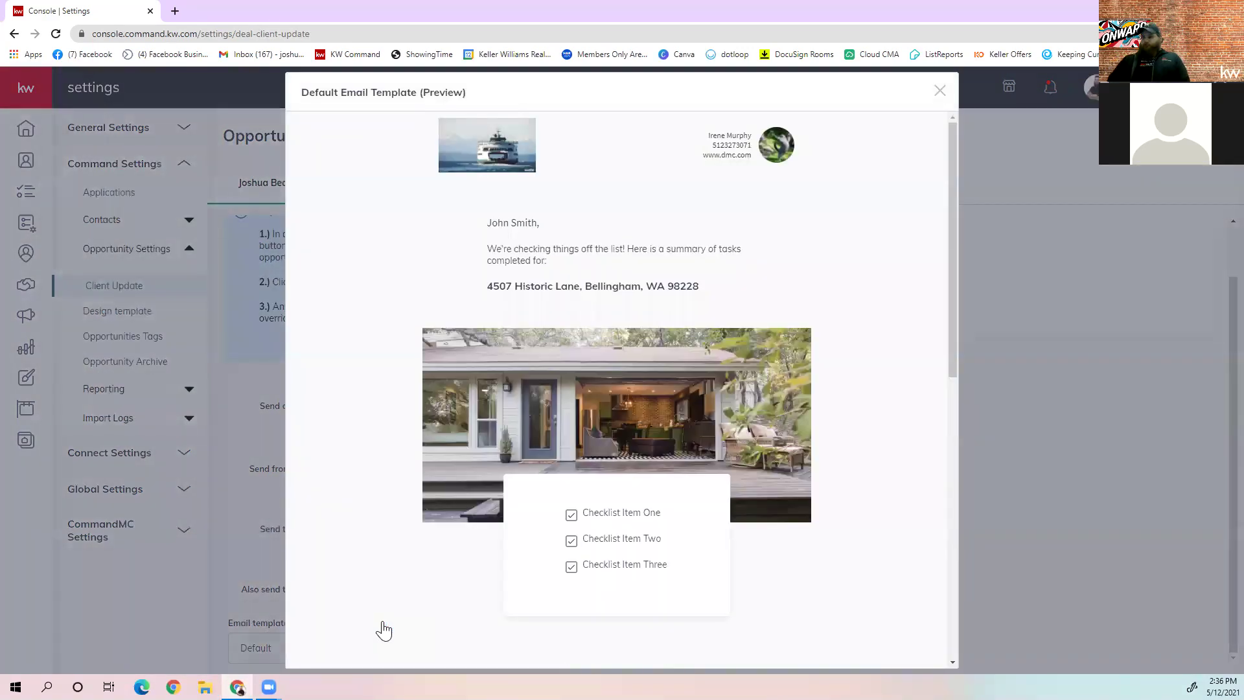
{"action": "scroll", "coordinate": [668, 322], "scroll_direction": "down", "scroll_amount": 2}
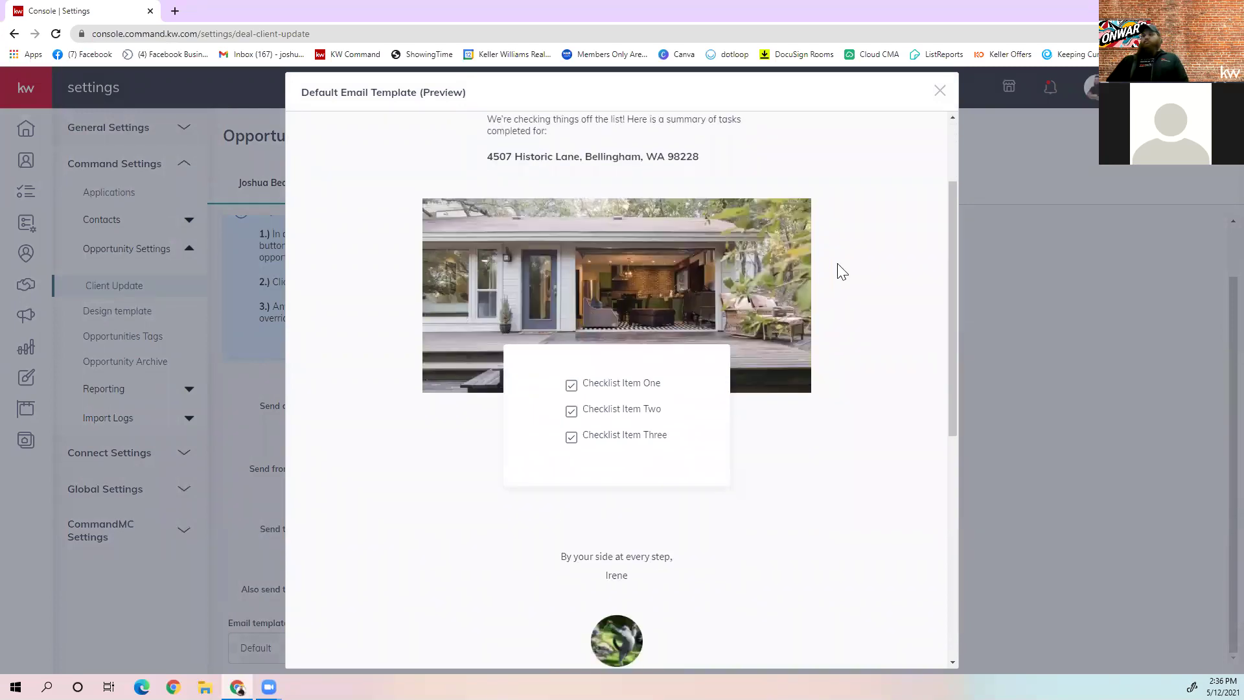
{"action": "scroll", "coordinate": [838, 270], "scroll_direction": "up", "scroll_amount": 2}
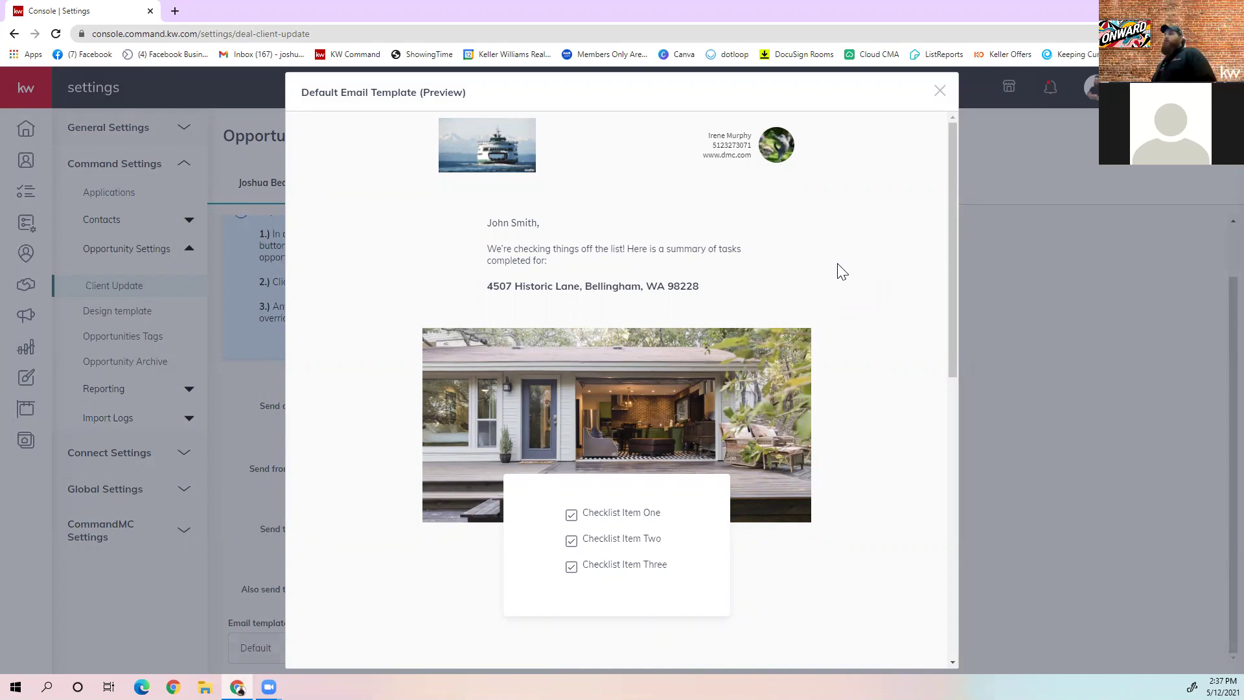
{"action": "left_click", "coordinate": [940, 92]}
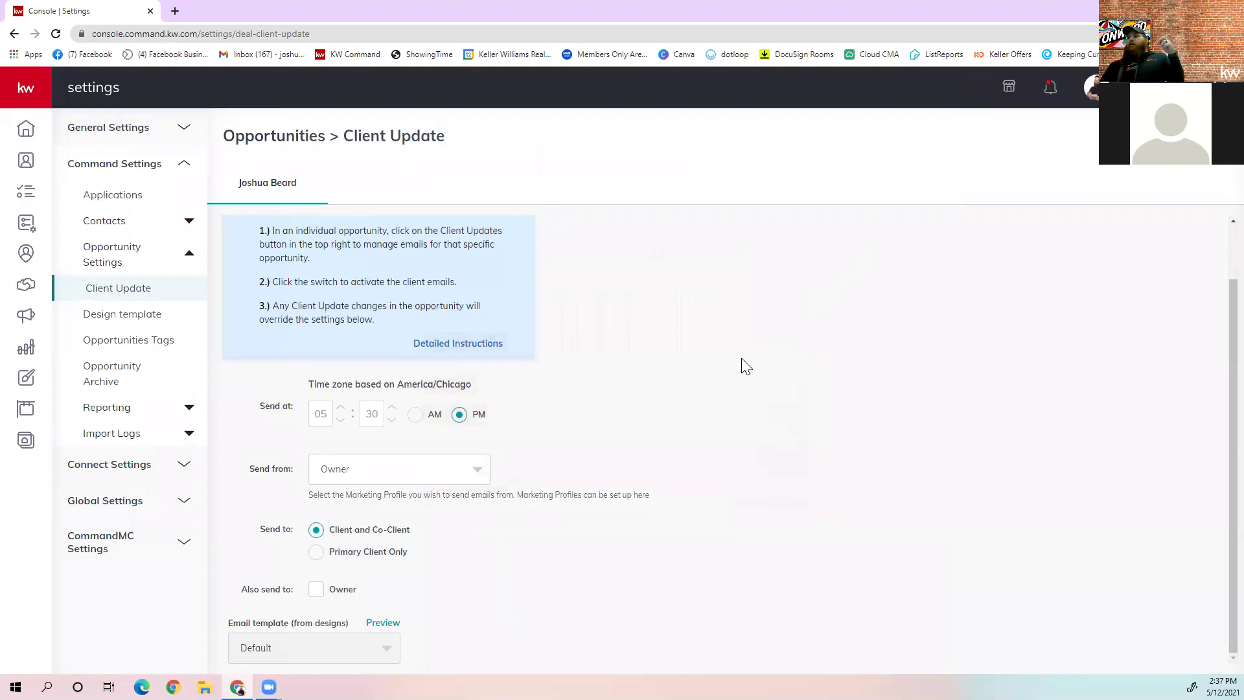
{"action": "scroll", "coordinate": [743, 367], "scroll_direction": "up", "scroll_amount": 1}
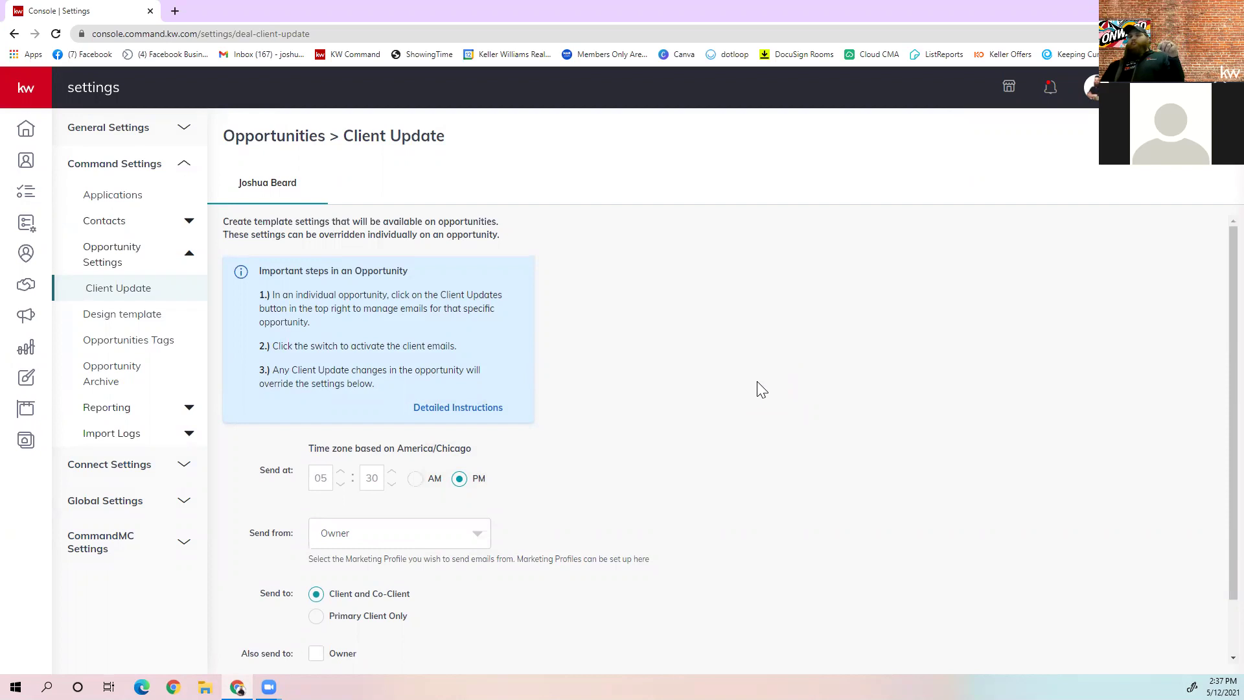
{"action": "scroll", "coordinate": [747, 403], "scroll_direction": "down", "scroll_amount": 1}
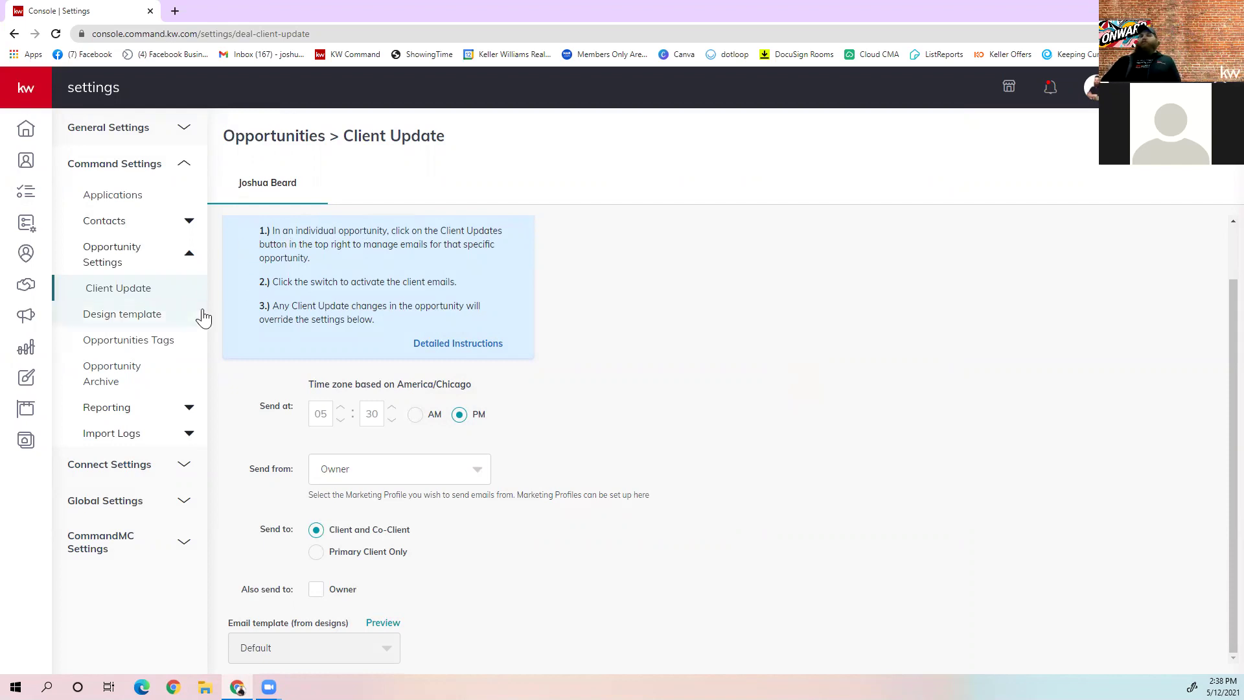
- Reopen the account's main settings page and expand Opportunity Settings within Command Settings
{"action": "left_click", "coordinate": [1094, 88]}
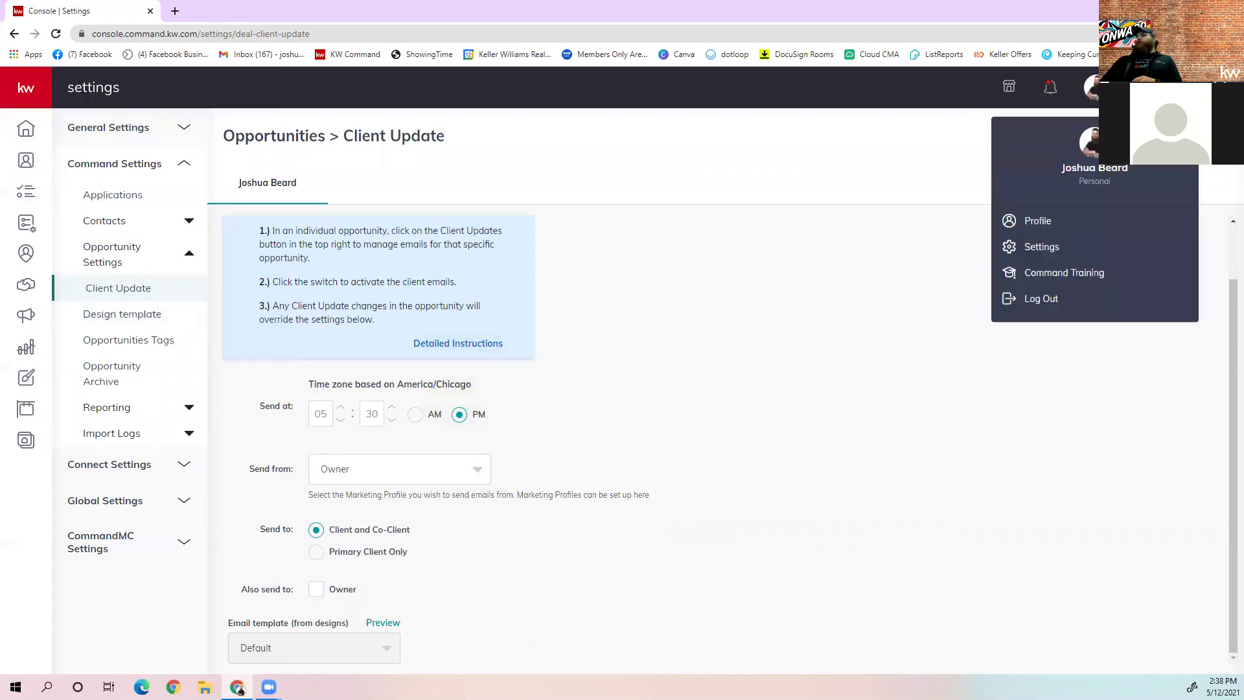
{"action": "left_click", "coordinate": [1088, 253]}
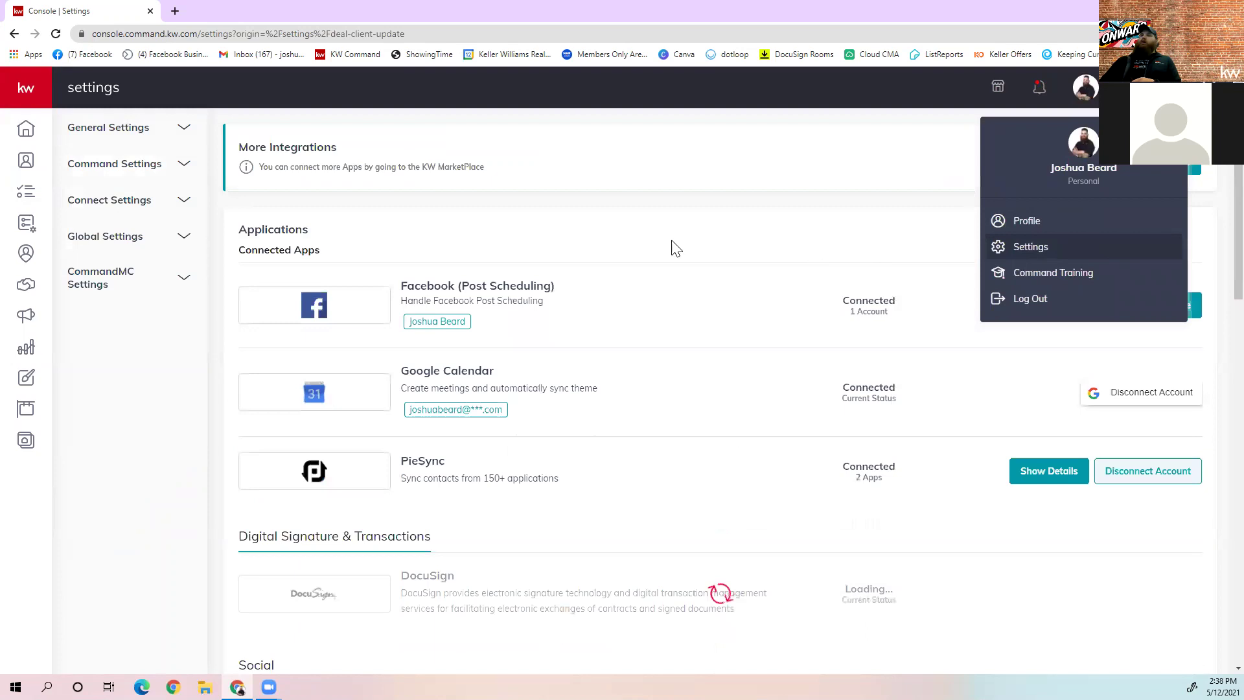
{"action": "left_click", "coordinate": [164, 173]}
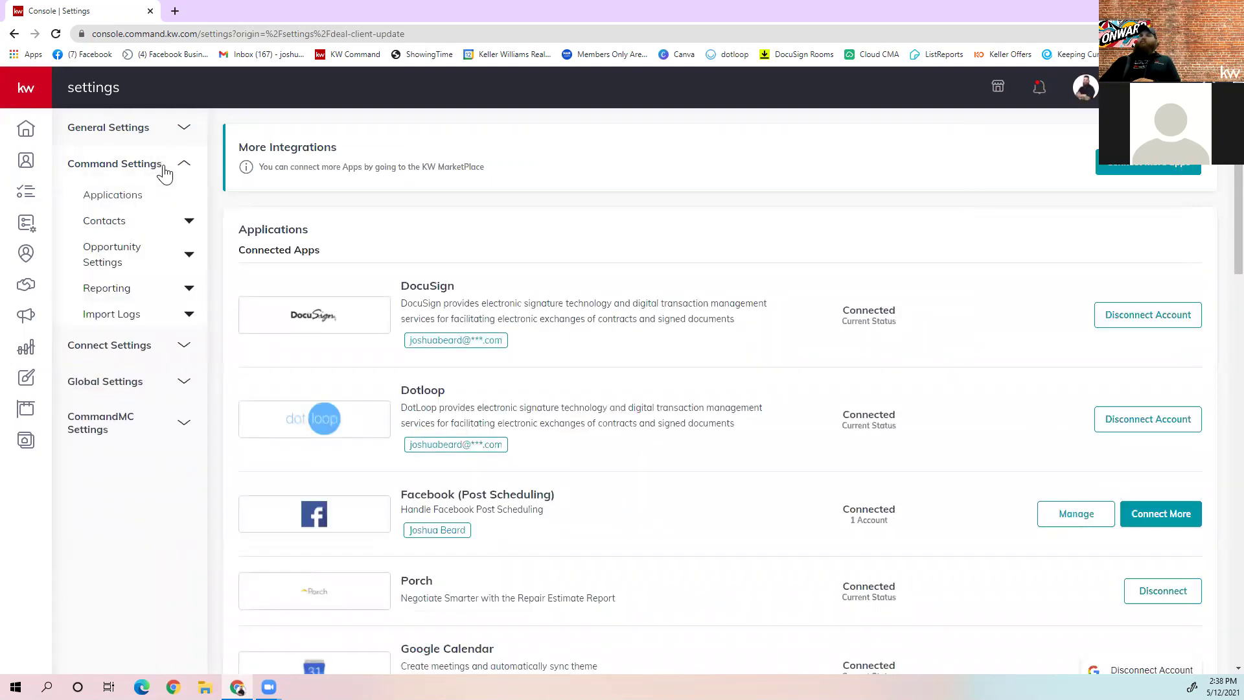
{"action": "left_click", "coordinate": [125, 255]}
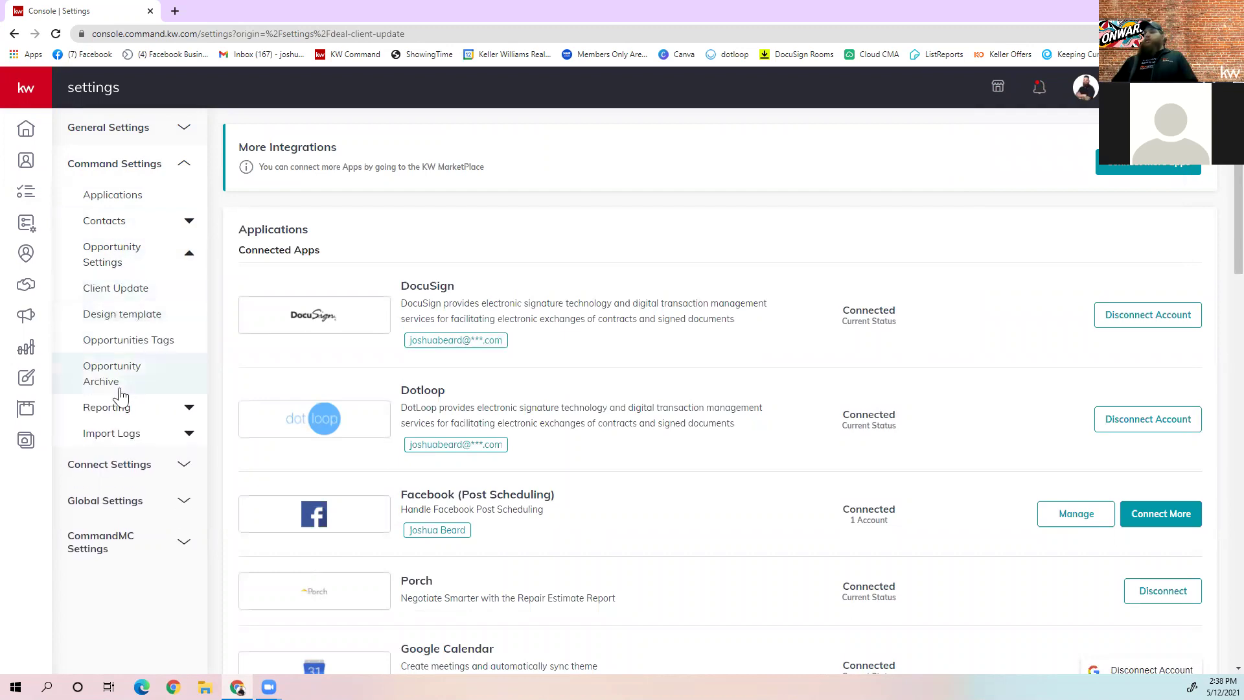
- Review the Client Update, Design template, Opportunities Tags and Opportunity Archive pages within Opportunity Settings
{"action": "left_click", "coordinate": [134, 289]}
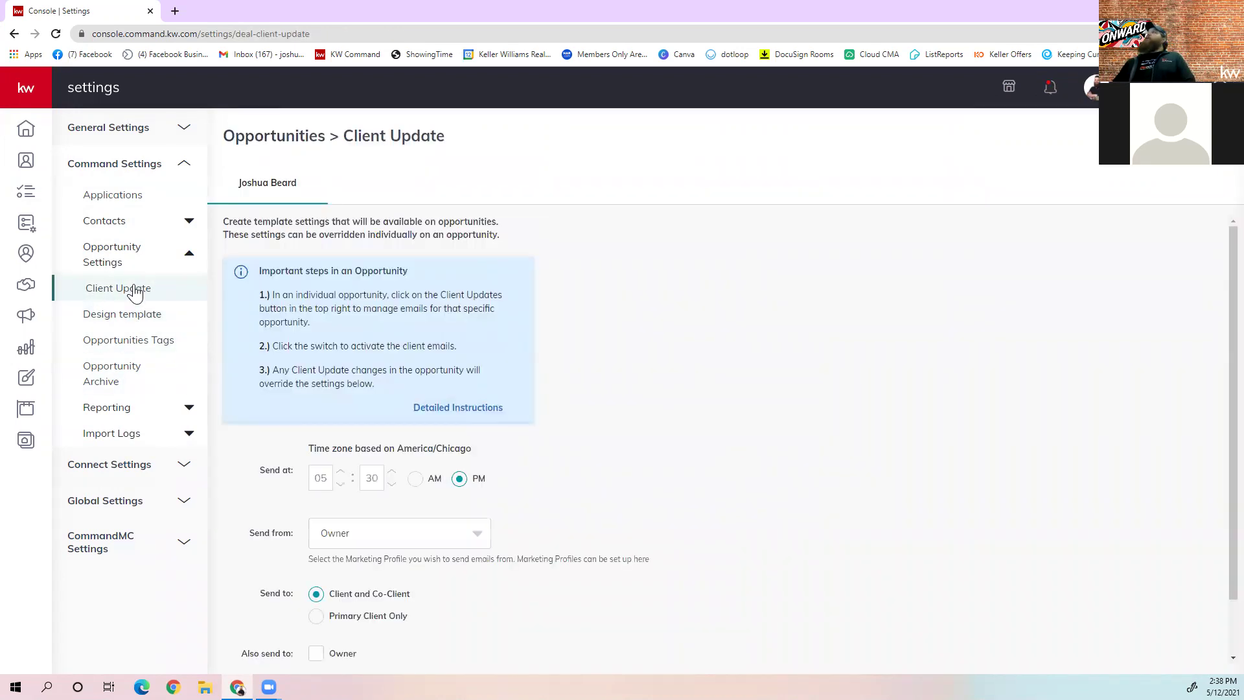
{"action": "left_click", "coordinate": [145, 316]}
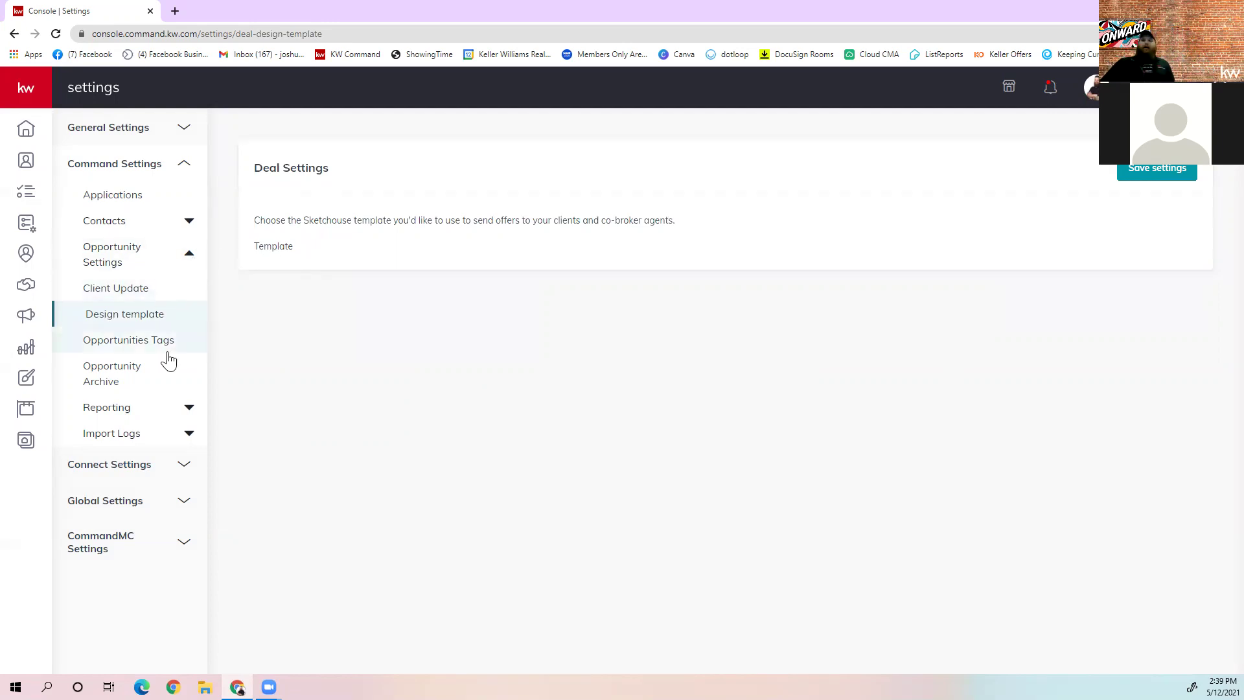
{"action": "left_click", "coordinate": [166, 359]}
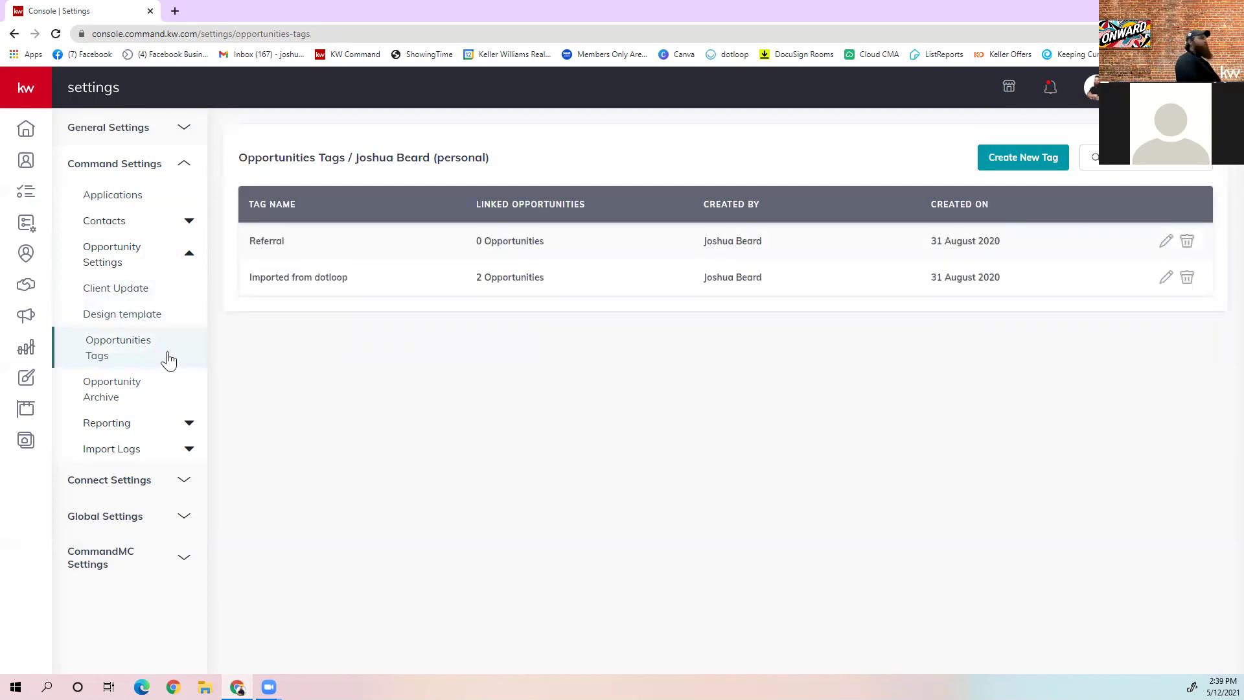
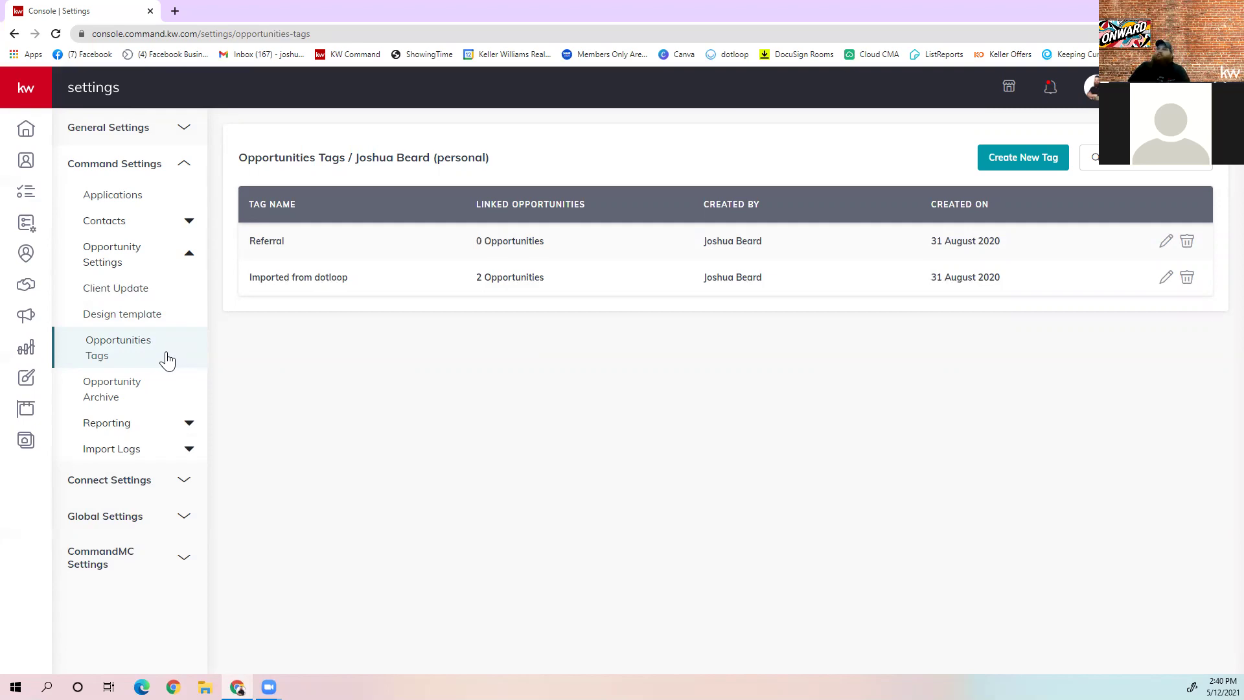
{"action": "left_click", "coordinate": [142, 399]}
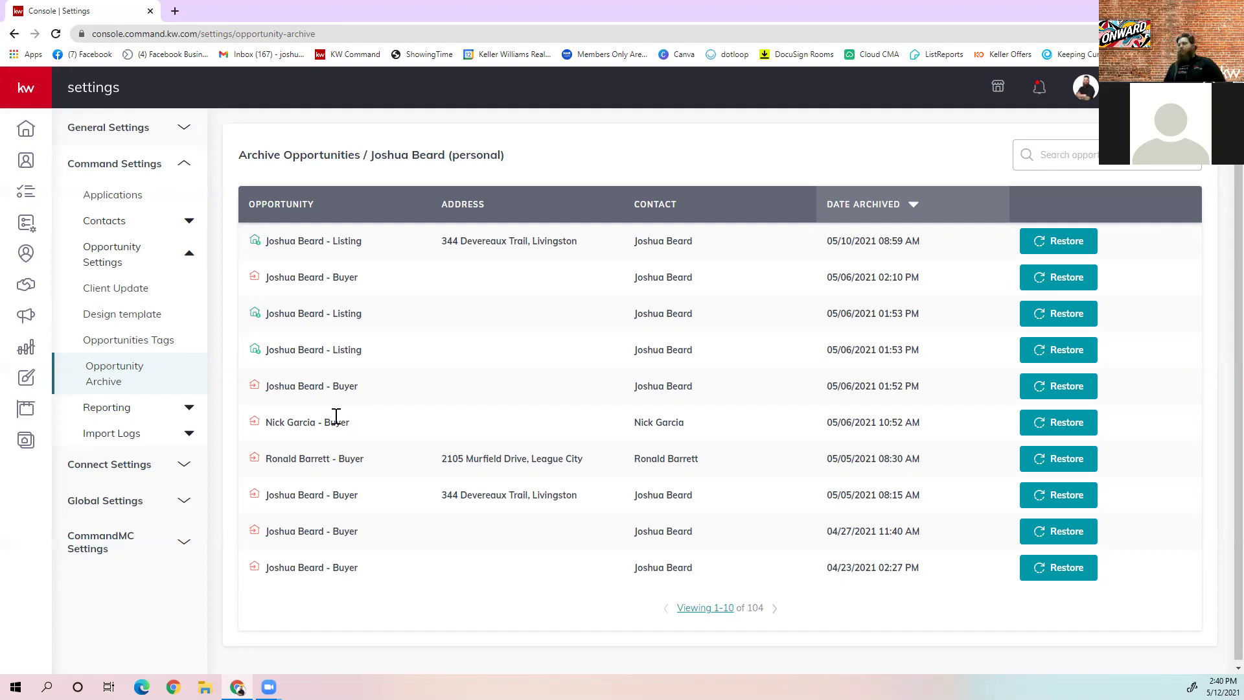
{"action": "left_click", "coordinate": [168, 413]}
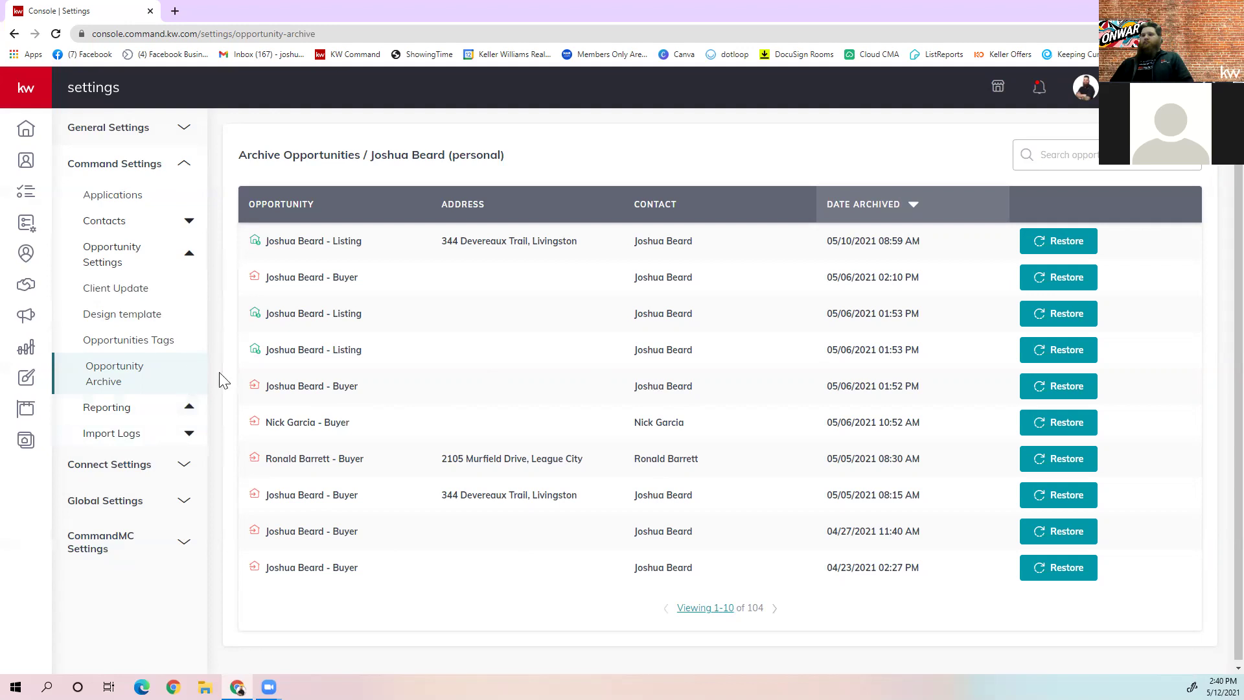
{"action": "left_click", "coordinate": [187, 409]}
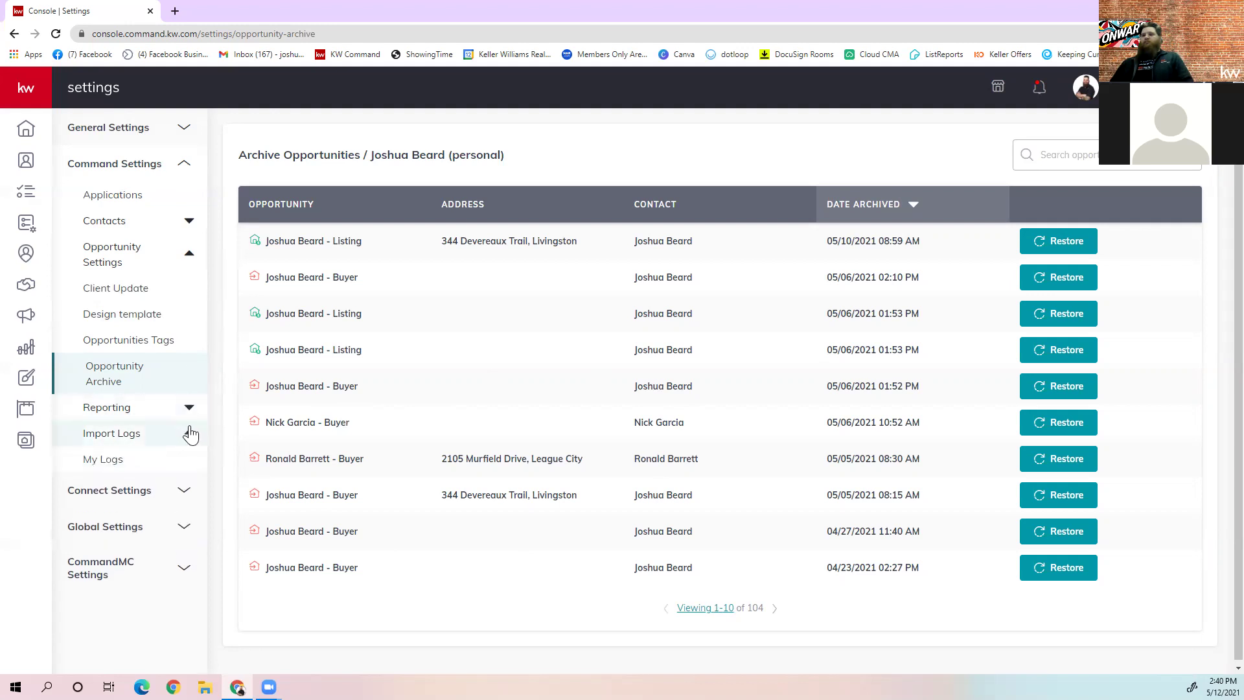
{"action": "left_click", "coordinate": [189, 433]}
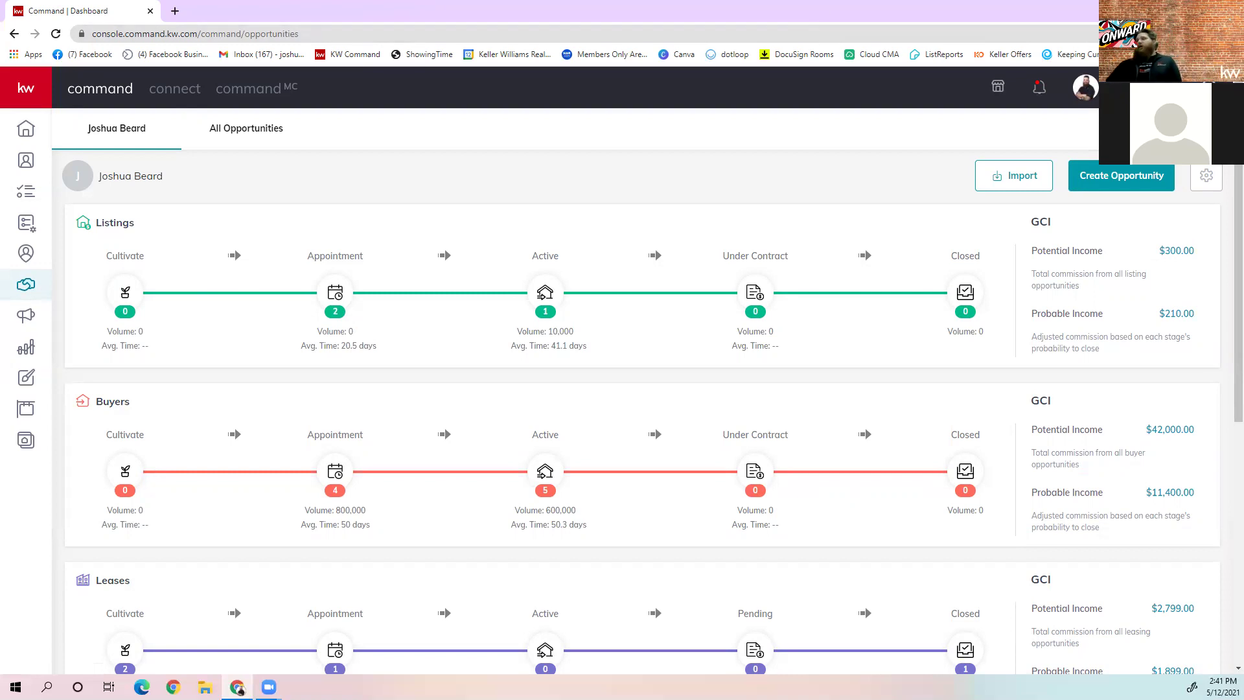
- View the Client Update settings from the opportunities pipeline overview, and return to the overview
{"action": "left_click", "coordinate": [1215, 179]}
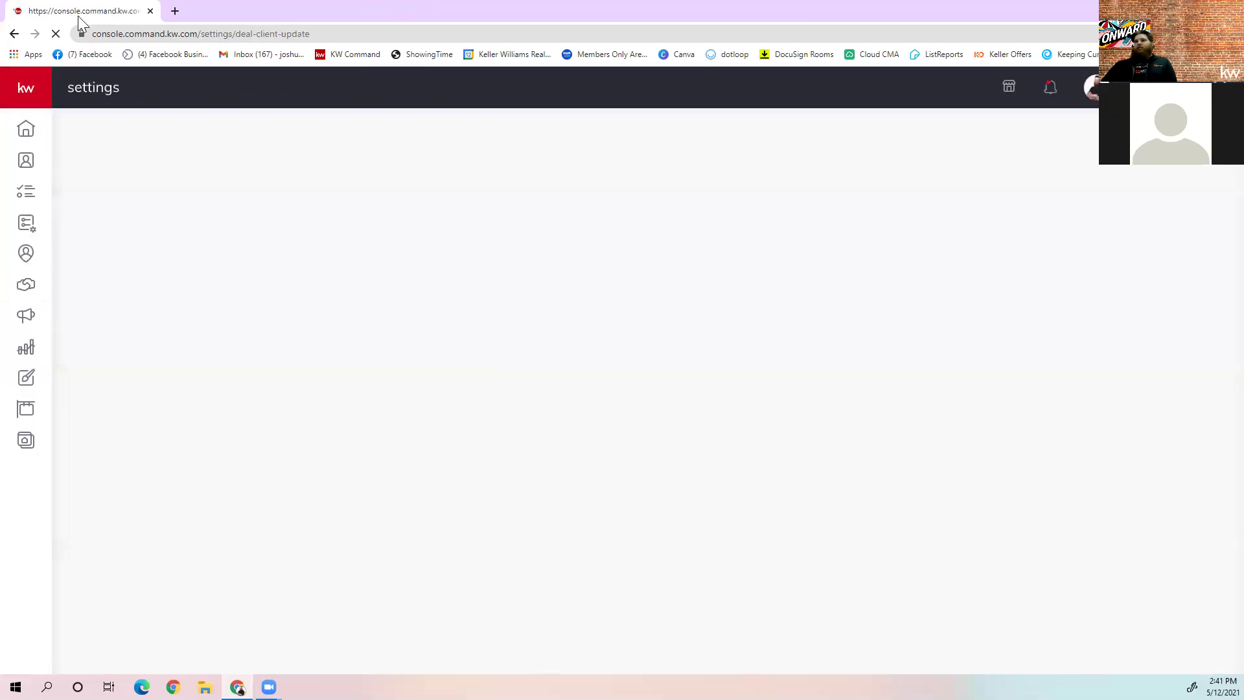
{"action": "left_click", "coordinate": [9, 34]}
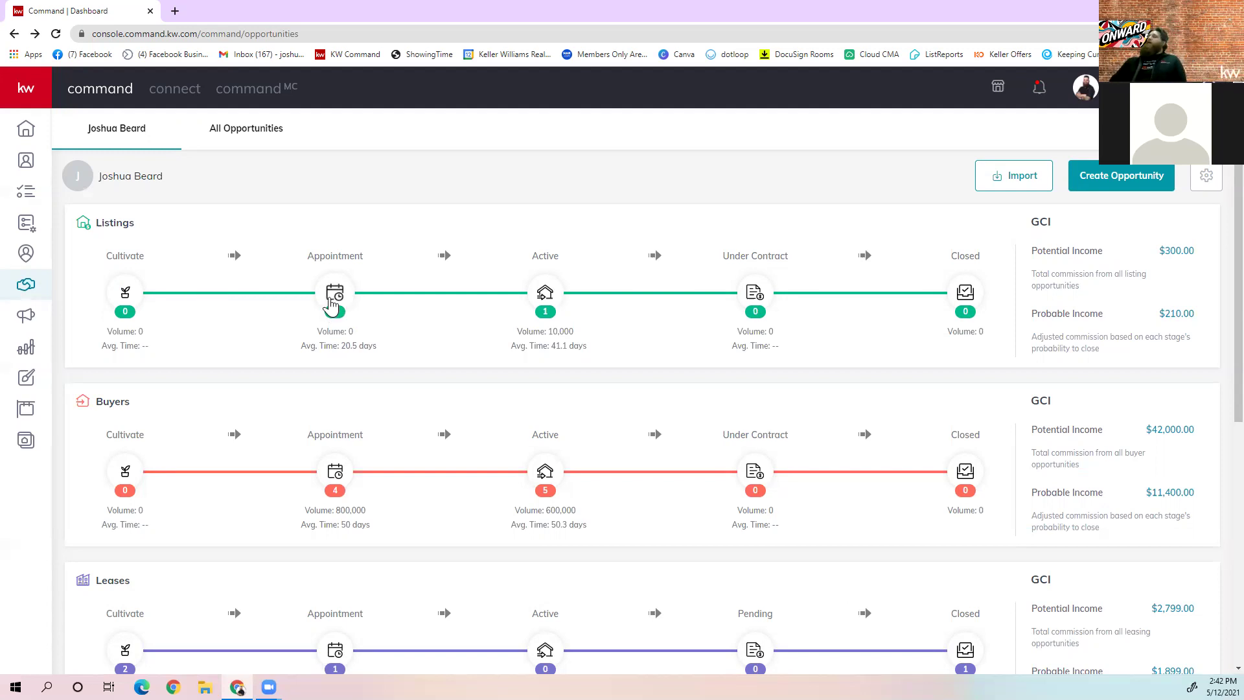
- Open the details of the listing opportunity in the Held Appointment stage of the Listings Appointment phase, after checking its available actions
{"action": "left_click", "coordinate": [332, 301]}
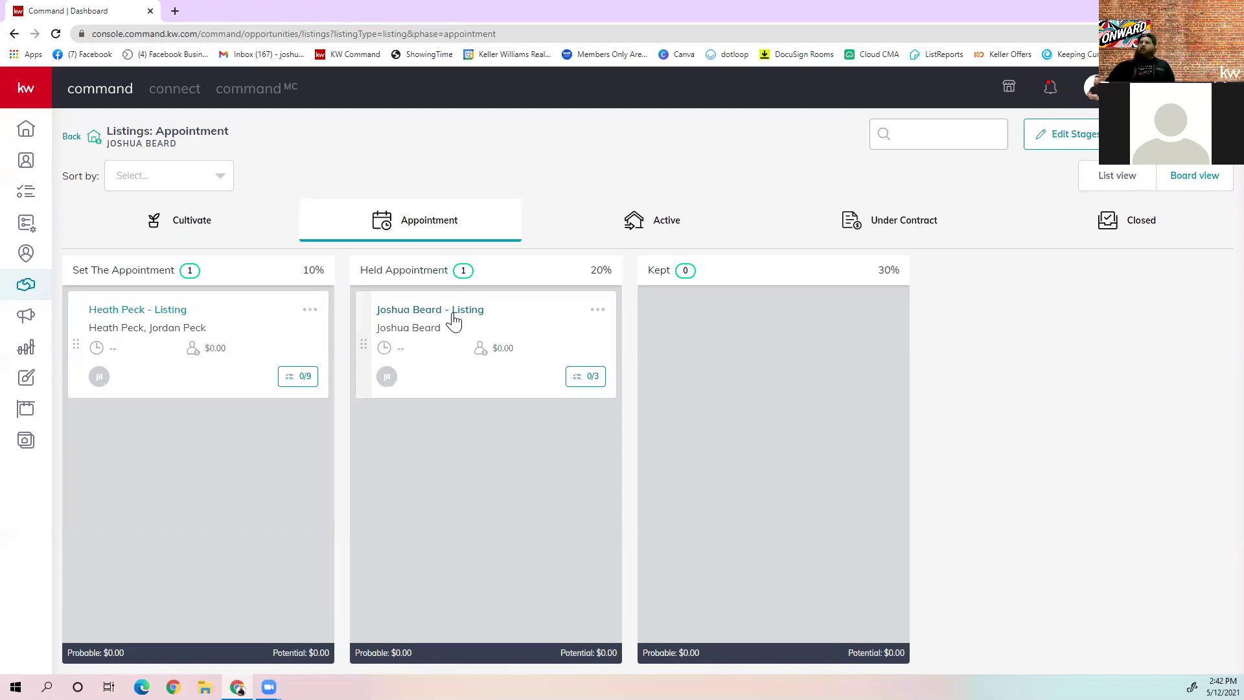
{"action": "left_click", "coordinate": [602, 317]}
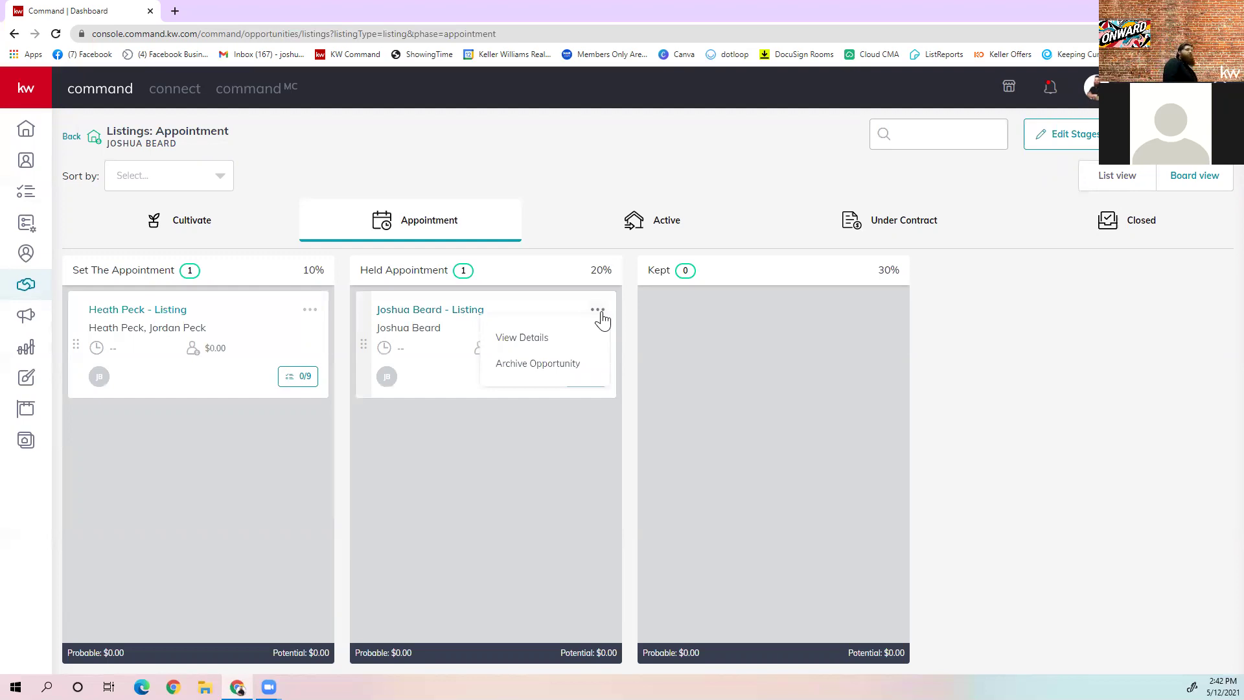
{"action": "left_click", "coordinate": [466, 313]}
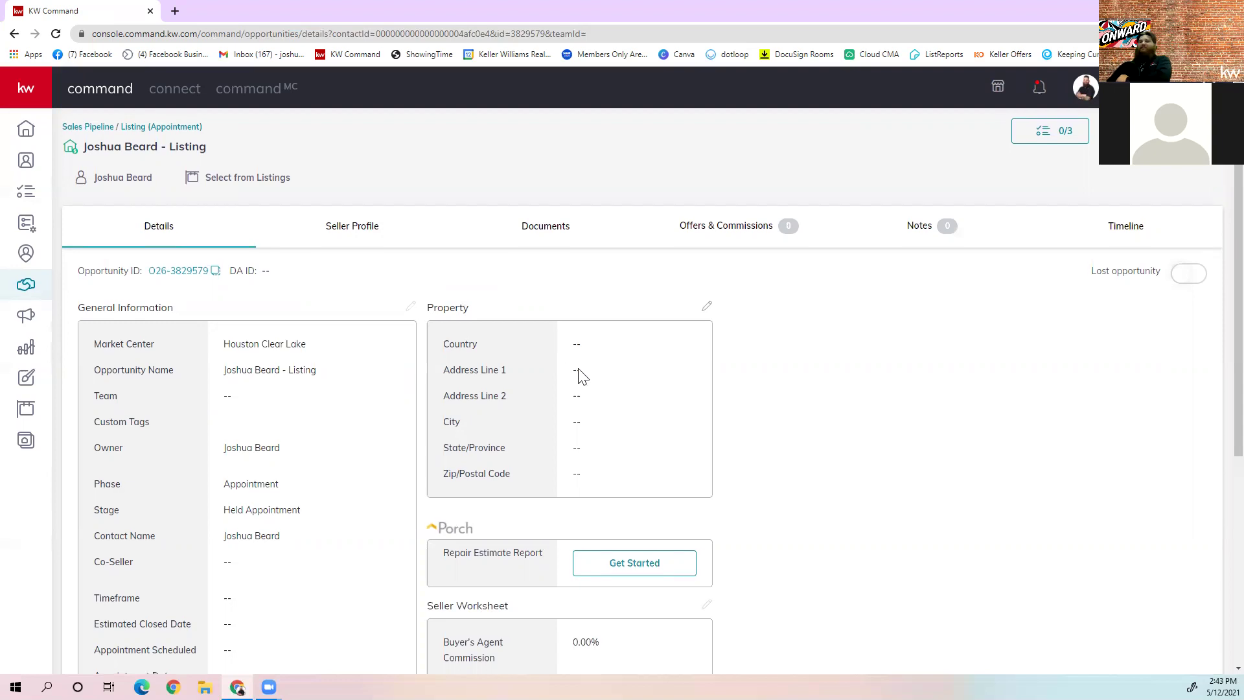
- Examine the opportunity's General Information, Property, Repair Estimate Report, Seller Worksheet and Description sections
{"action": "scroll", "coordinate": [579, 374], "scroll_direction": "down", "scroll_amount": 4}
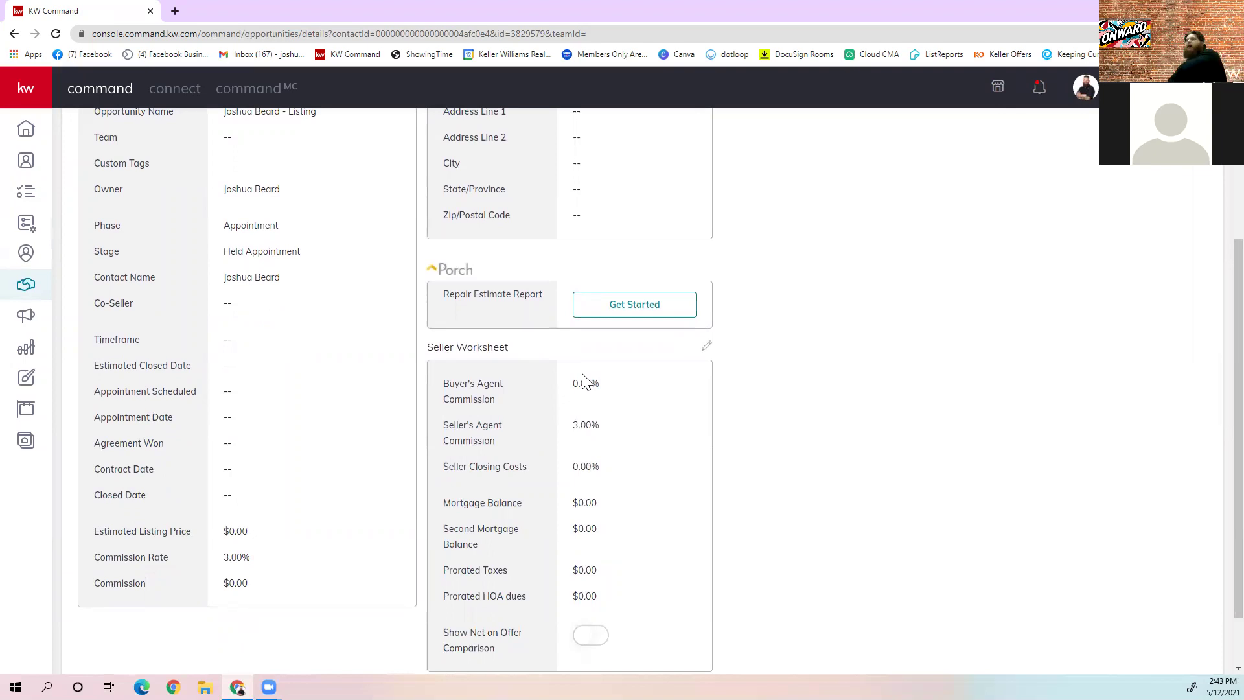
{"action": "scroll", "coordinate": [533, 347], "scroll_direction": "up", "scroll_amount": 1}
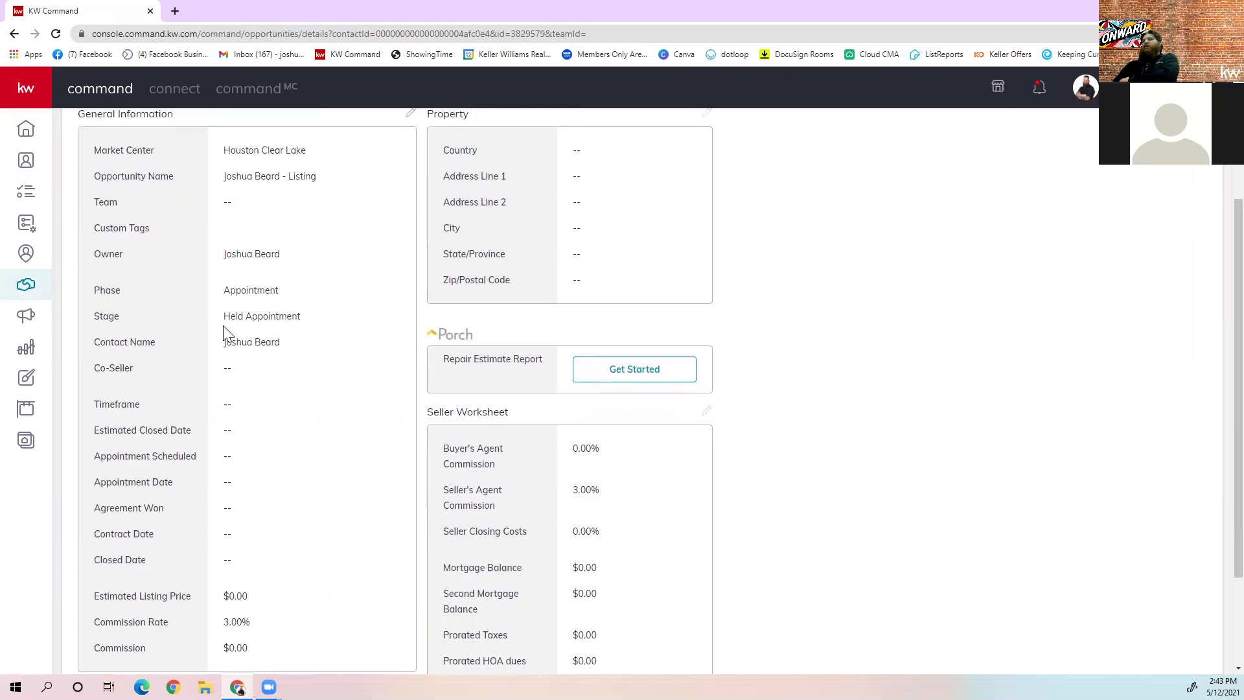
{"action": "scroll", "coordinate": [259, 305], "scroll_direction": "down", "scroll_amount": 1}
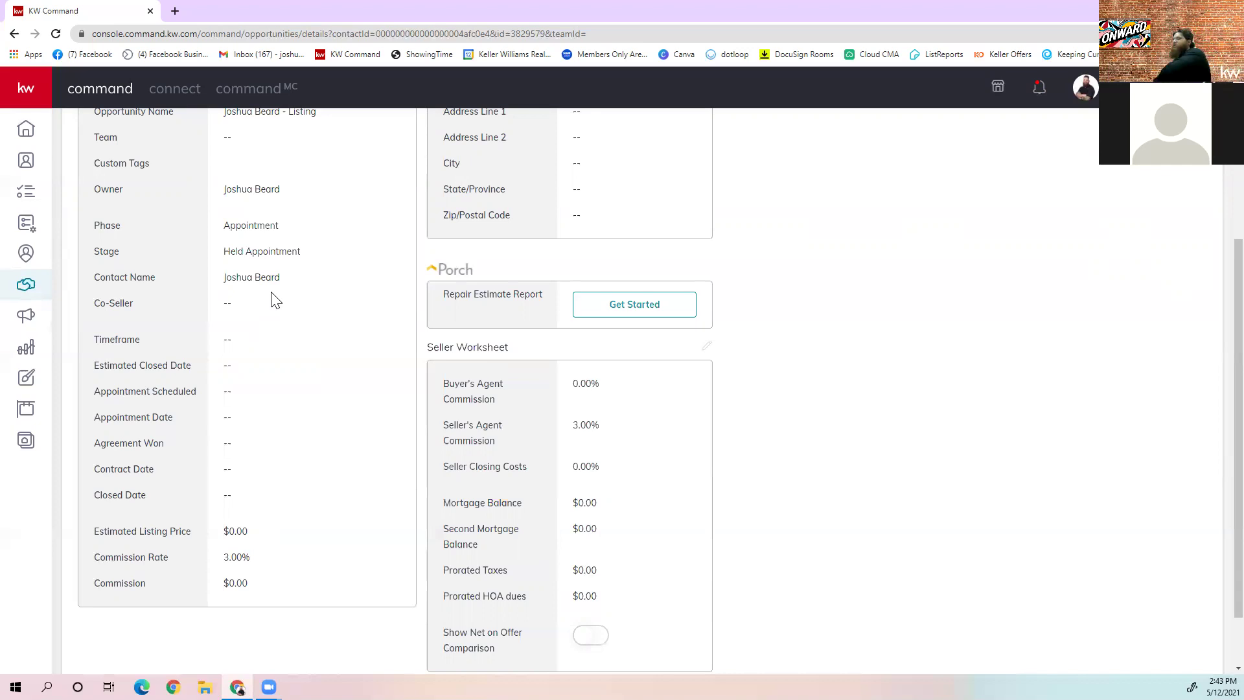
{"action": "scroll", "coordinate": [407, 309], "scroll_direction": "down", "scroll_amount": 1}
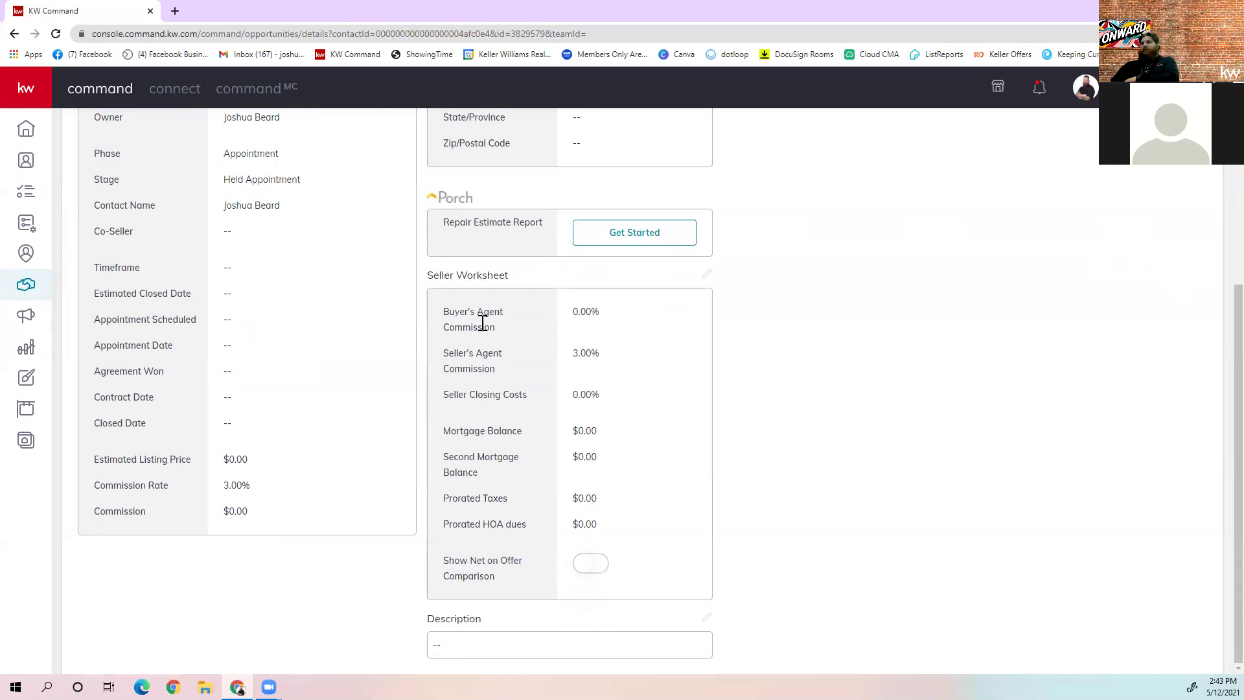
{"action": "scroll", "coordinate": [691, 499], "scroll_direction": "up", "scroll_amount": 5}
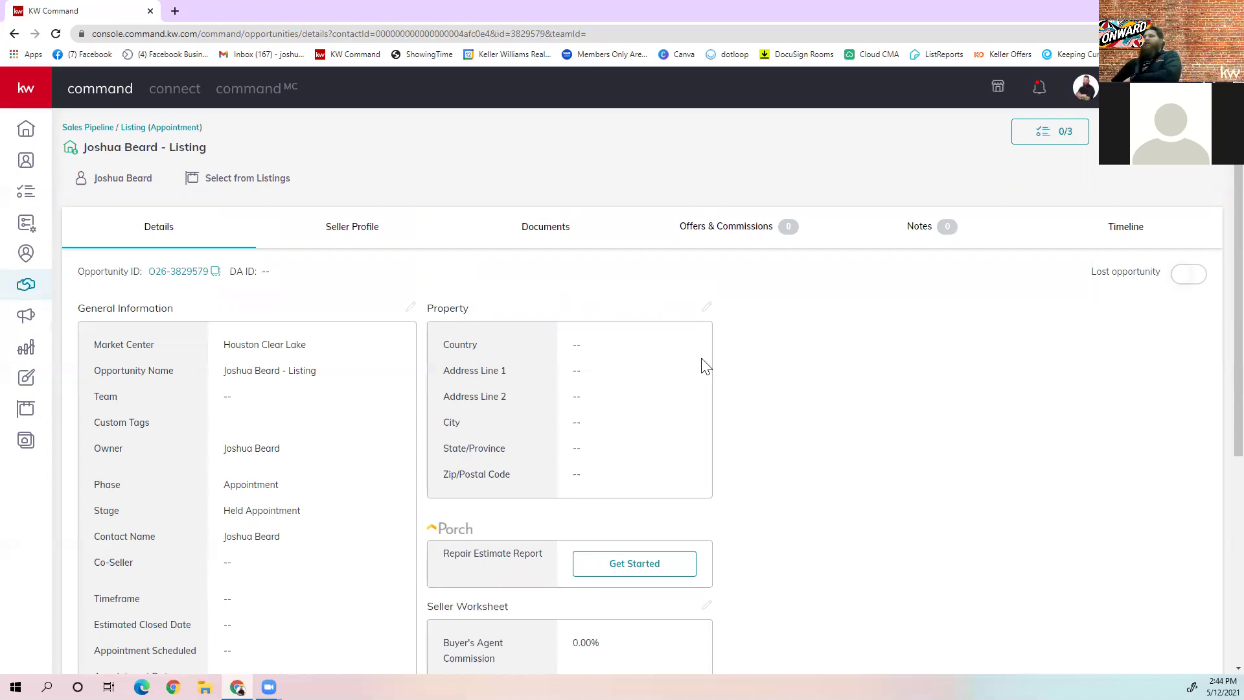
- Inspect the opportunity's property information form, try clearing its fields, and close it without saving
{"action": "left_click", "coordinate": [707, 307]}
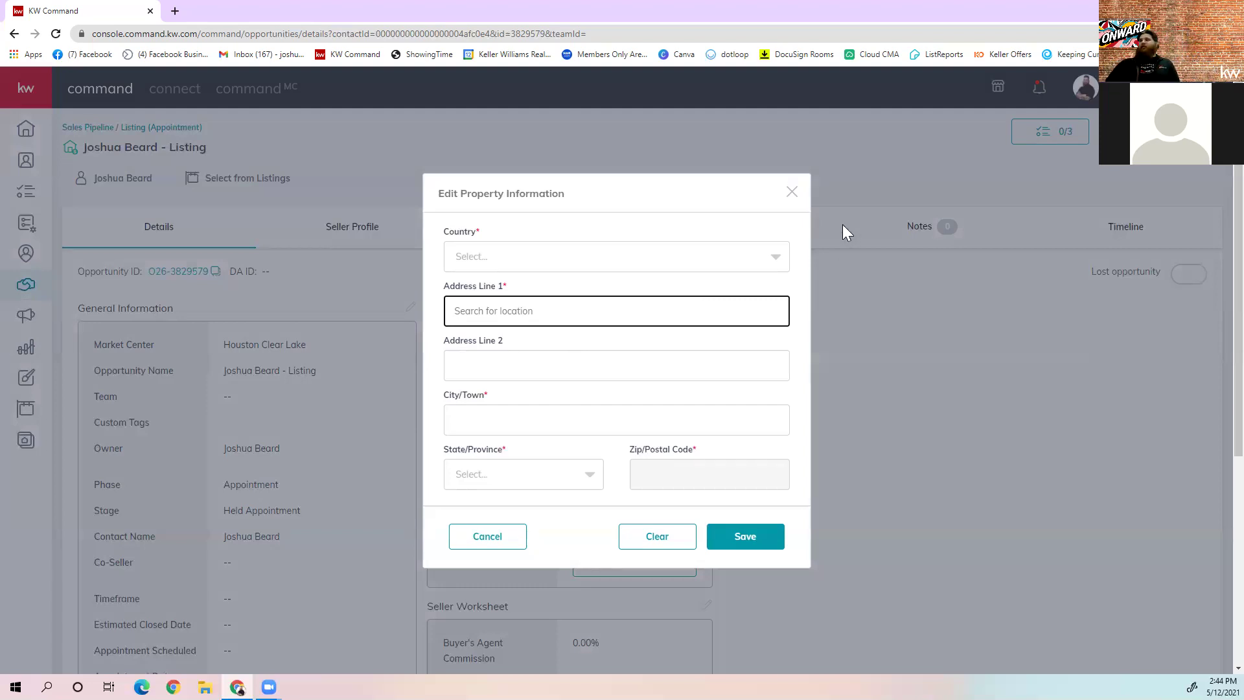
{"action": "left_click", "coordinate": [790, 193]}
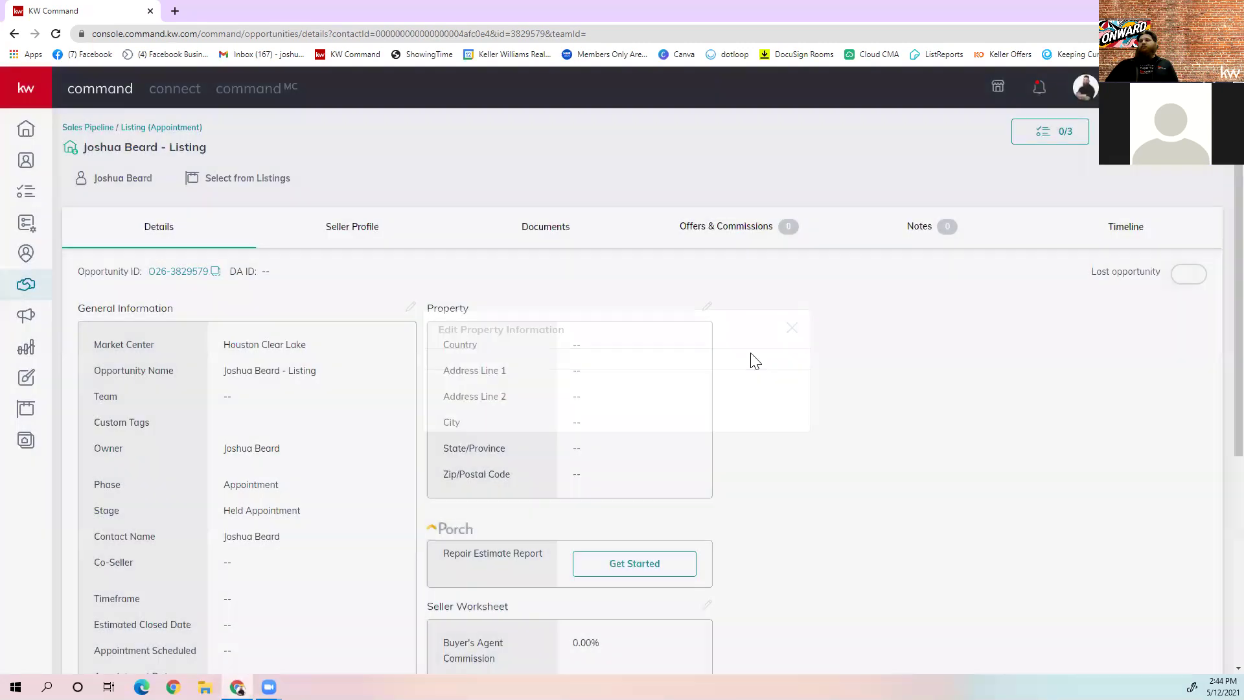
{"action": "left_click", "coordinate": [709, 308]}
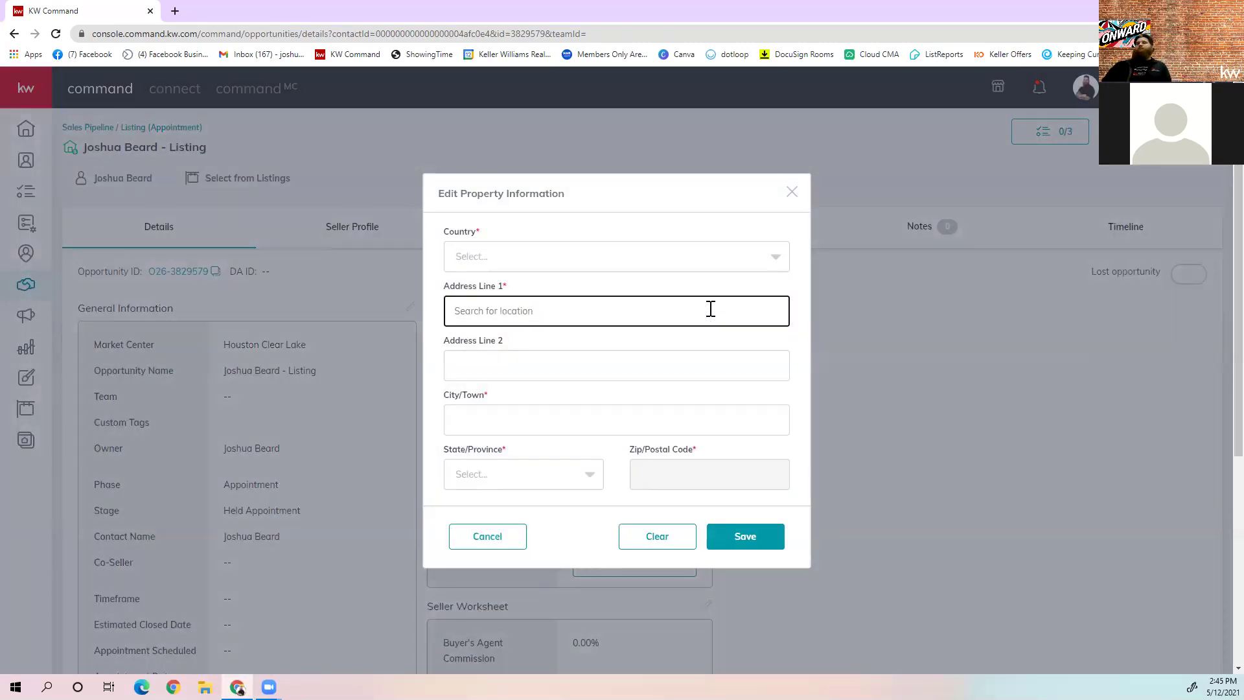
{"action": "left_click", "coordinate": [670, 536]}
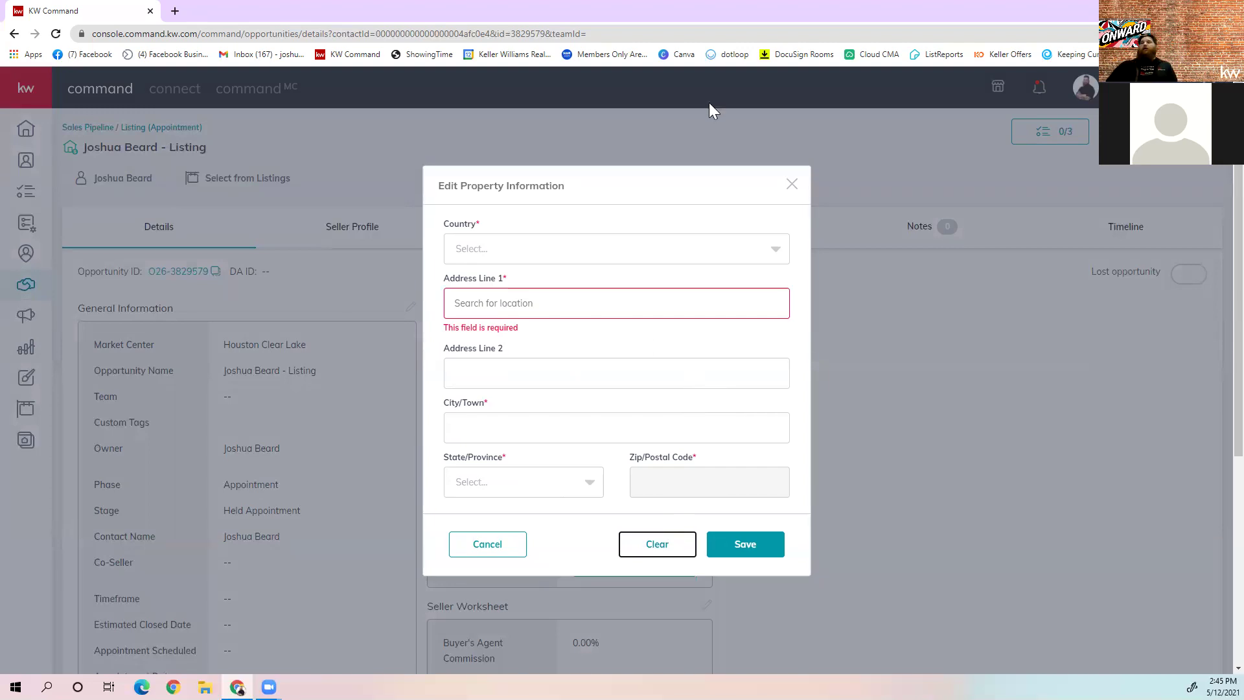
{"action": "left_click", "coordinate": [793, 185]}
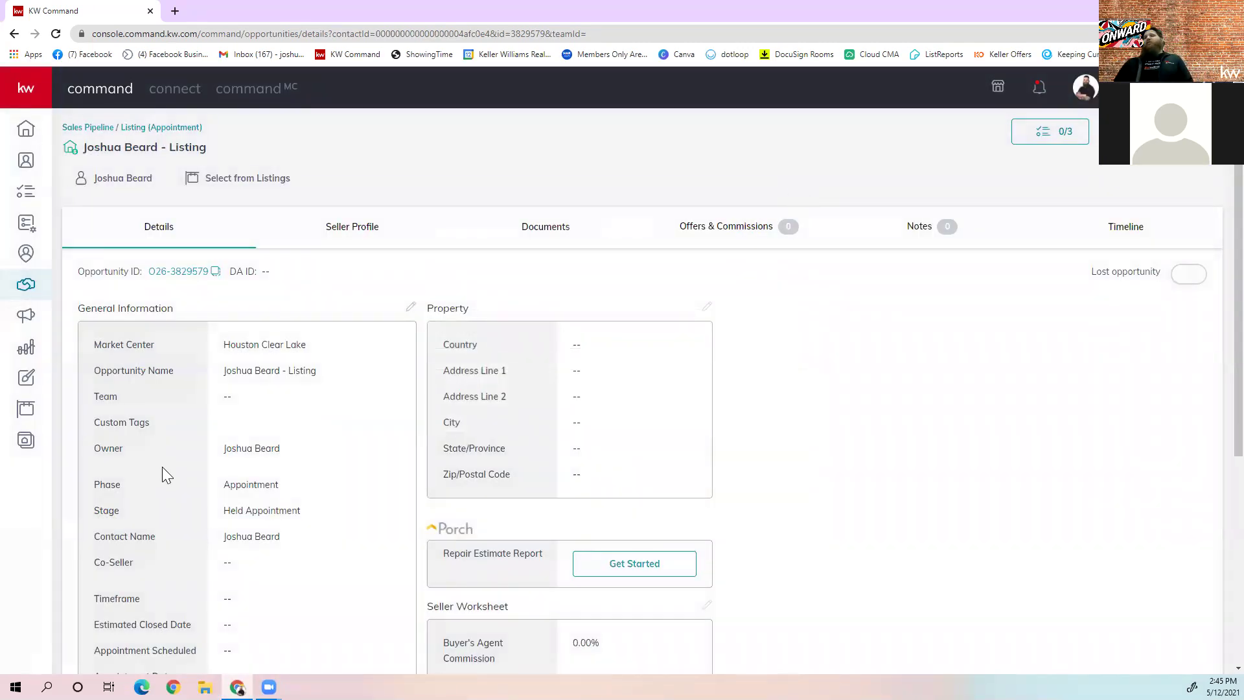
- Review the Seller's Guide steps in the opportunity's Seller Profile, and close the guide dialog without changes
{"action": "left_click", "coordinate": [377, 224]}
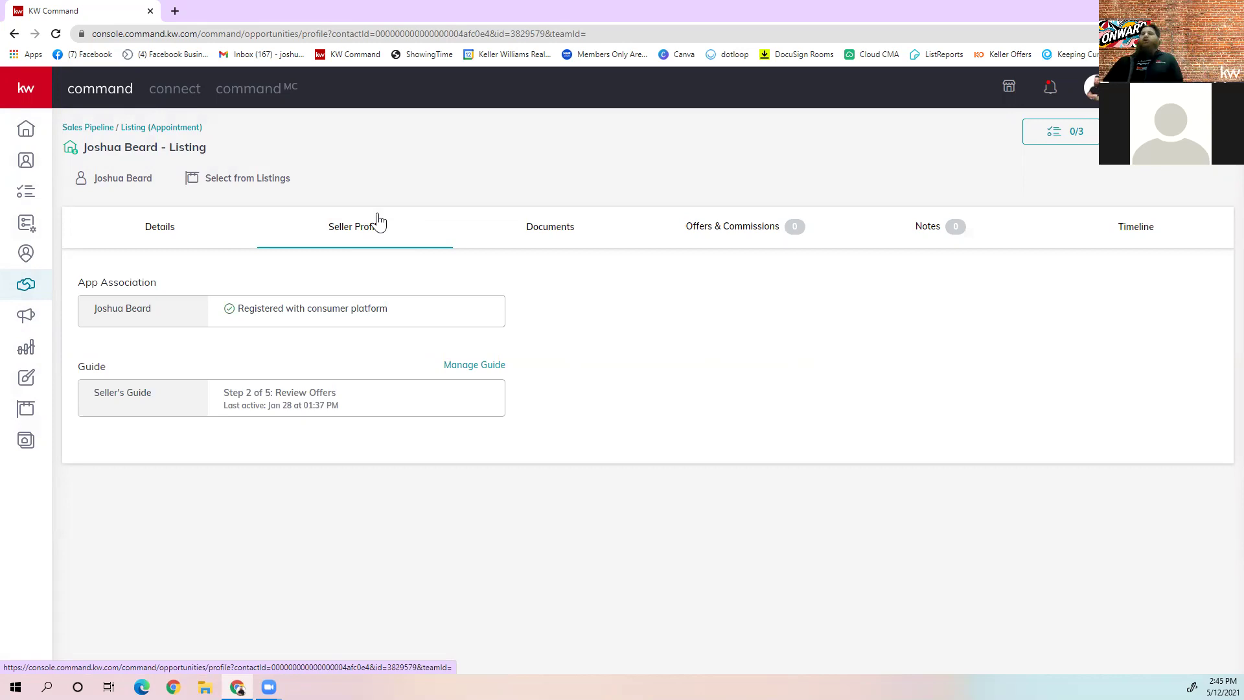
{"action": "left_click", "coordinate": [470, 366]}
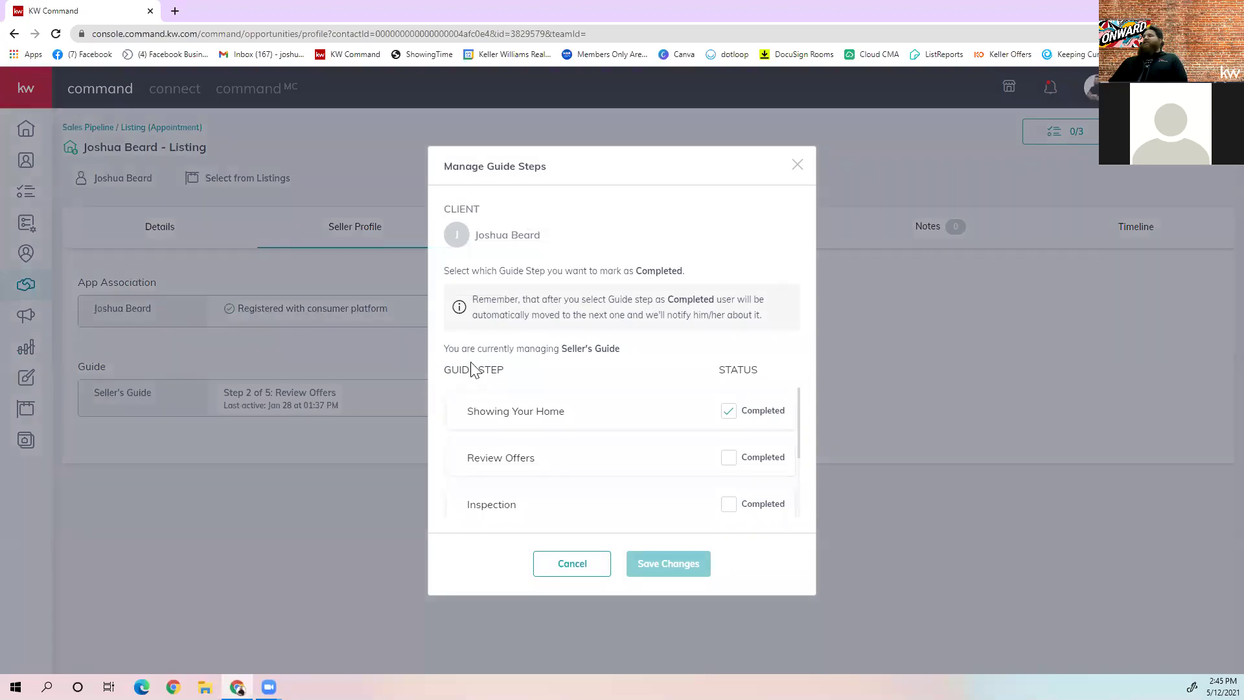
{"action": "scroll", "coordinate": [616, 423], "scroll_direction": "down", "scroll_amount": 2}
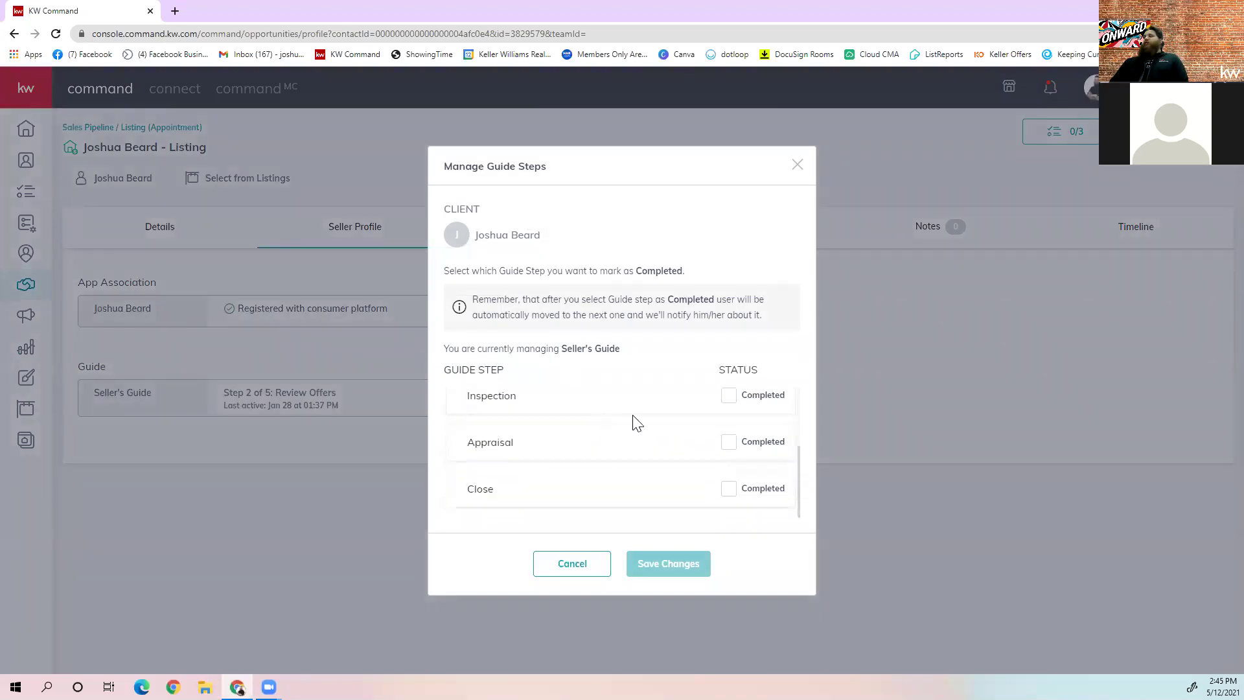
{"action": "scroll", "coordinate": [567, 445], "scroll_direction": "up", "scroll_amount": 2}
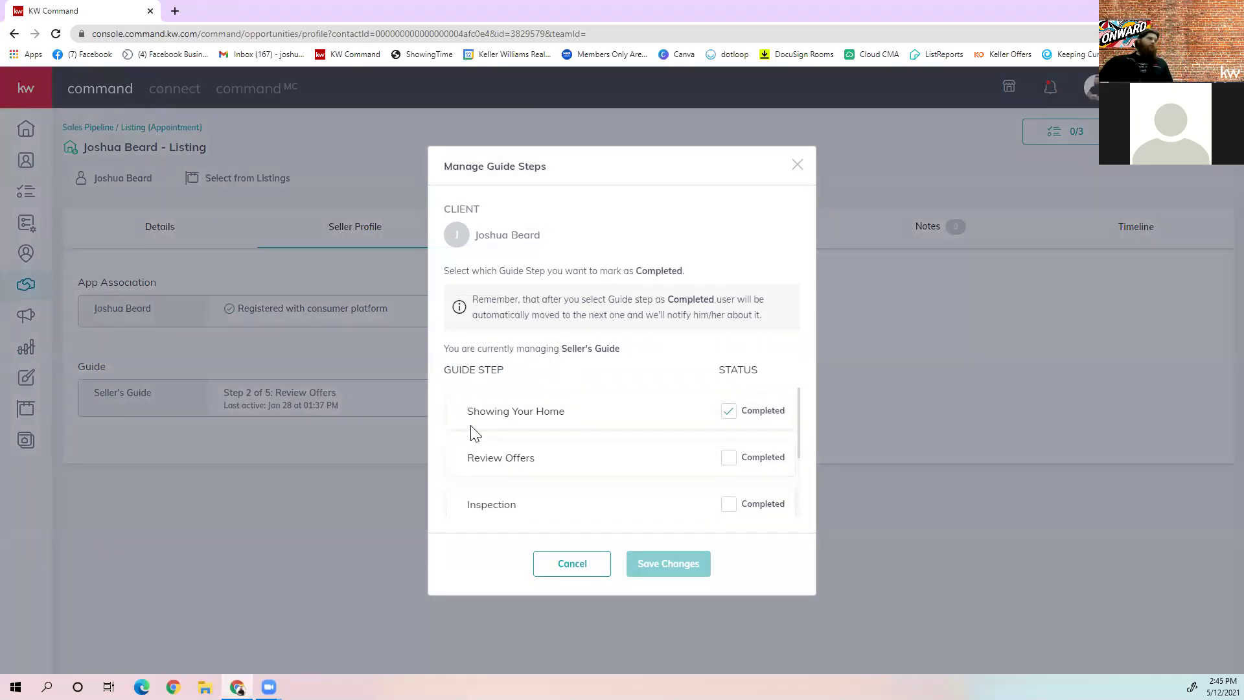
{"action": "scroll", "coordinate": [471, 428], "scroll_direction": "down", "scroll_amount": 2}
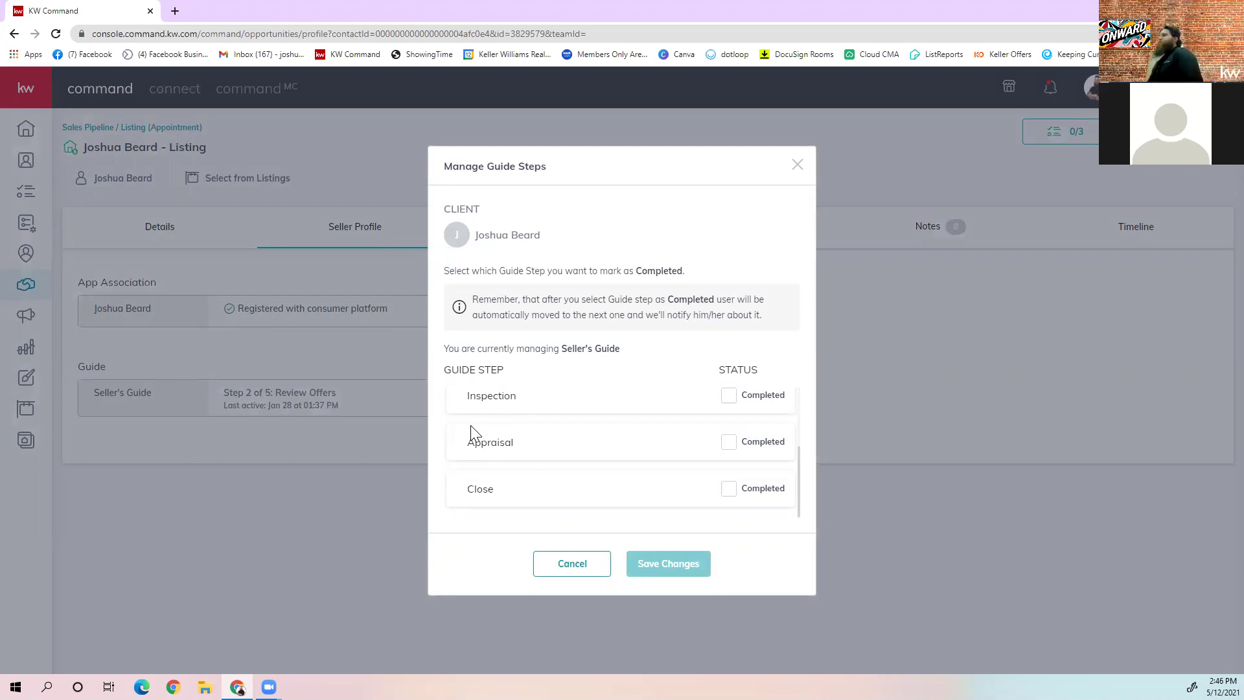
{"action": "left_click", "coordinate": [797, 166]}
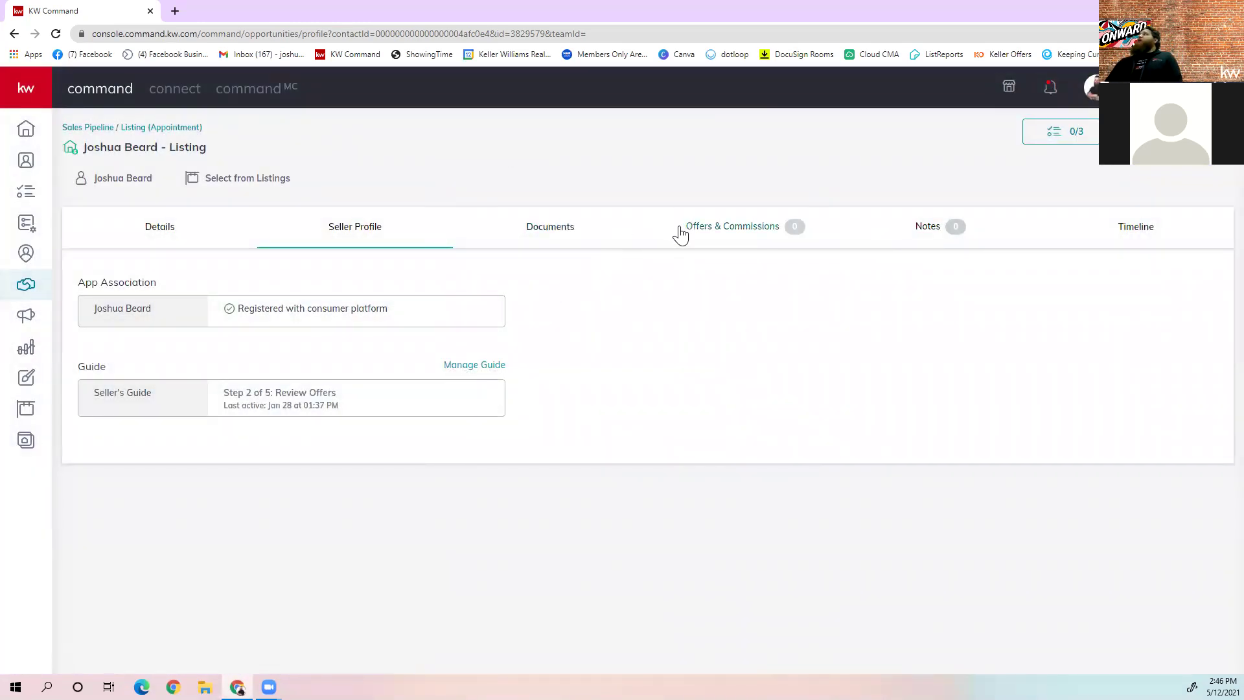
- Check the opportunity's Notes section, and read through its Timeline log of task, pipeline and detail changes
{"action": "left_click", "coordinate": [950, 241]}
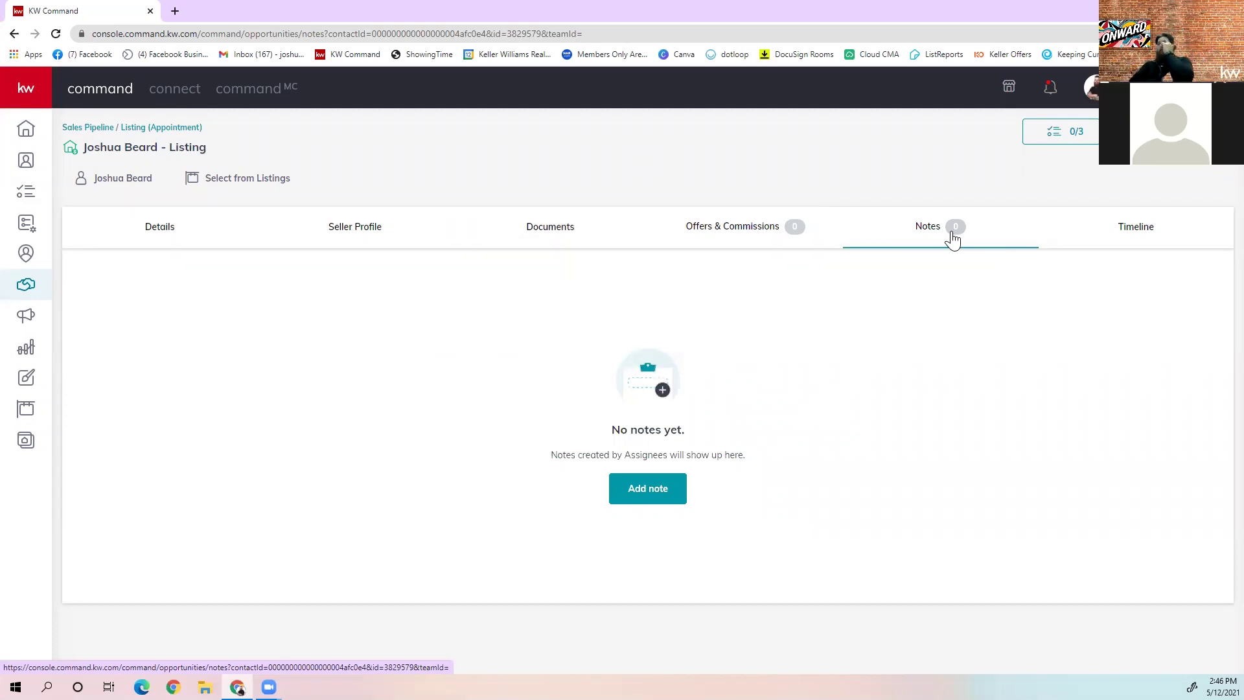
{"action": "left_click", "coordinate": [1132, 236]}
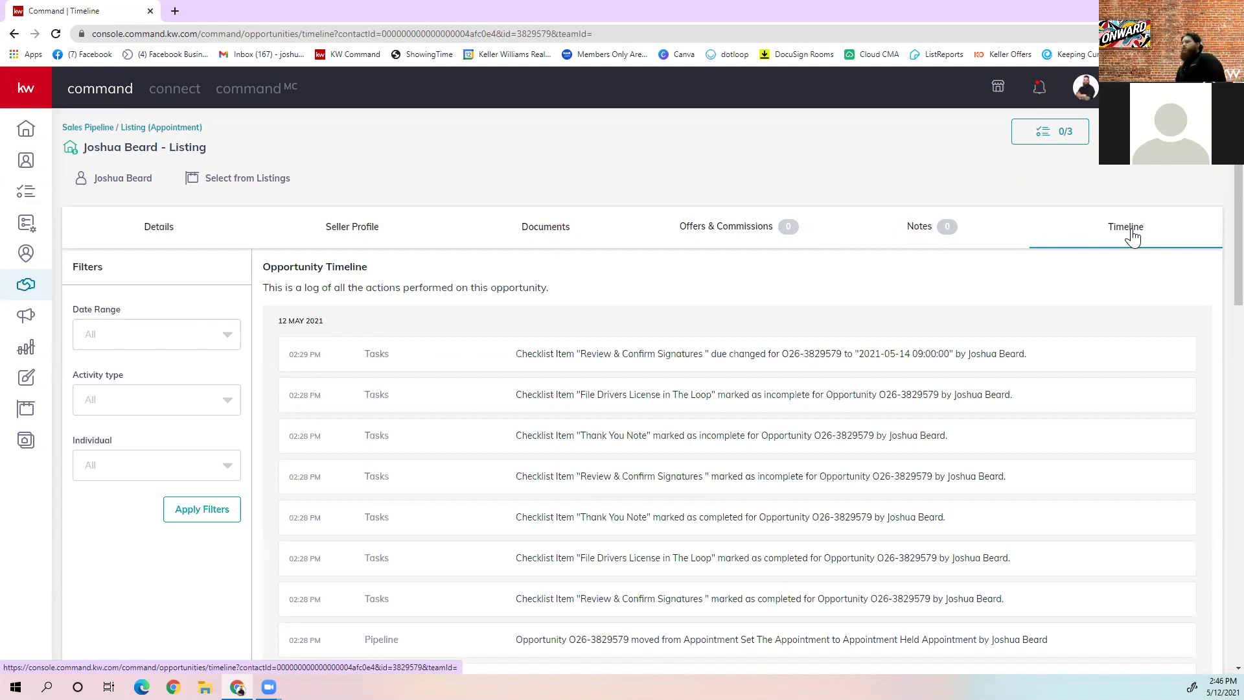
{"action": "scroll", "coordinate": [1053, 302], "scroll_direction": "down", "scroll_amount": 6}
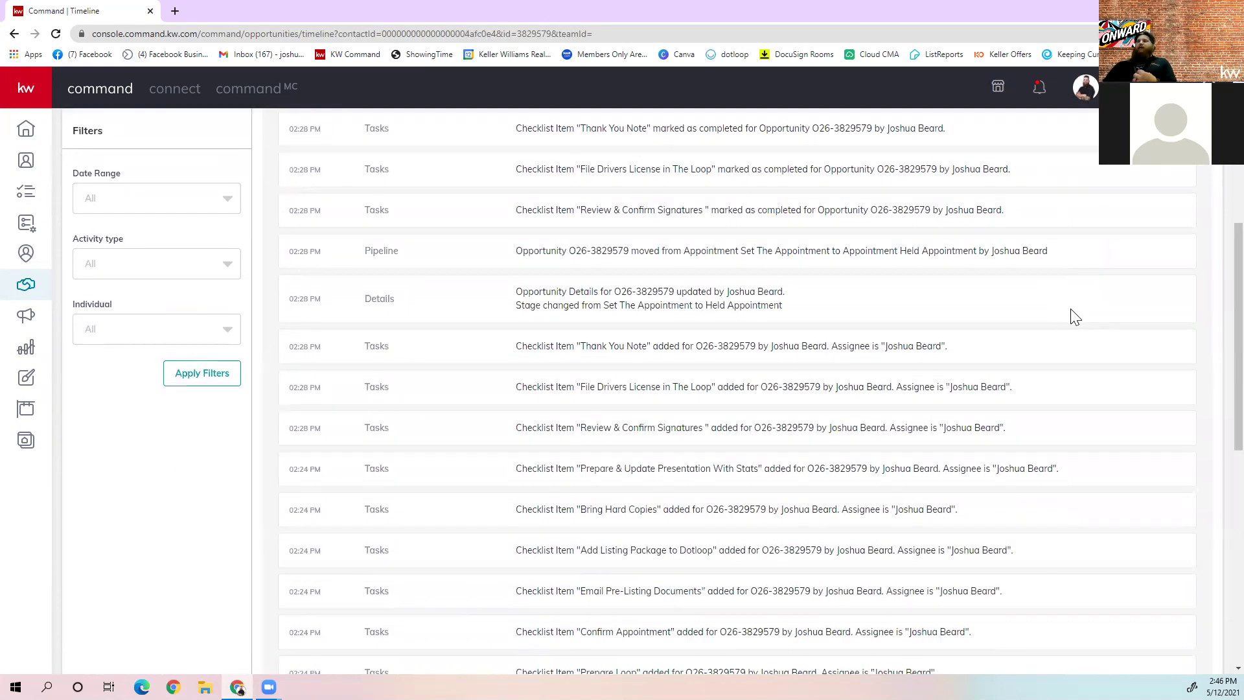
{"action": "scroll", "coordinate": [1085, 334], "scroll_direction": "down", "scroll_amount": 8}
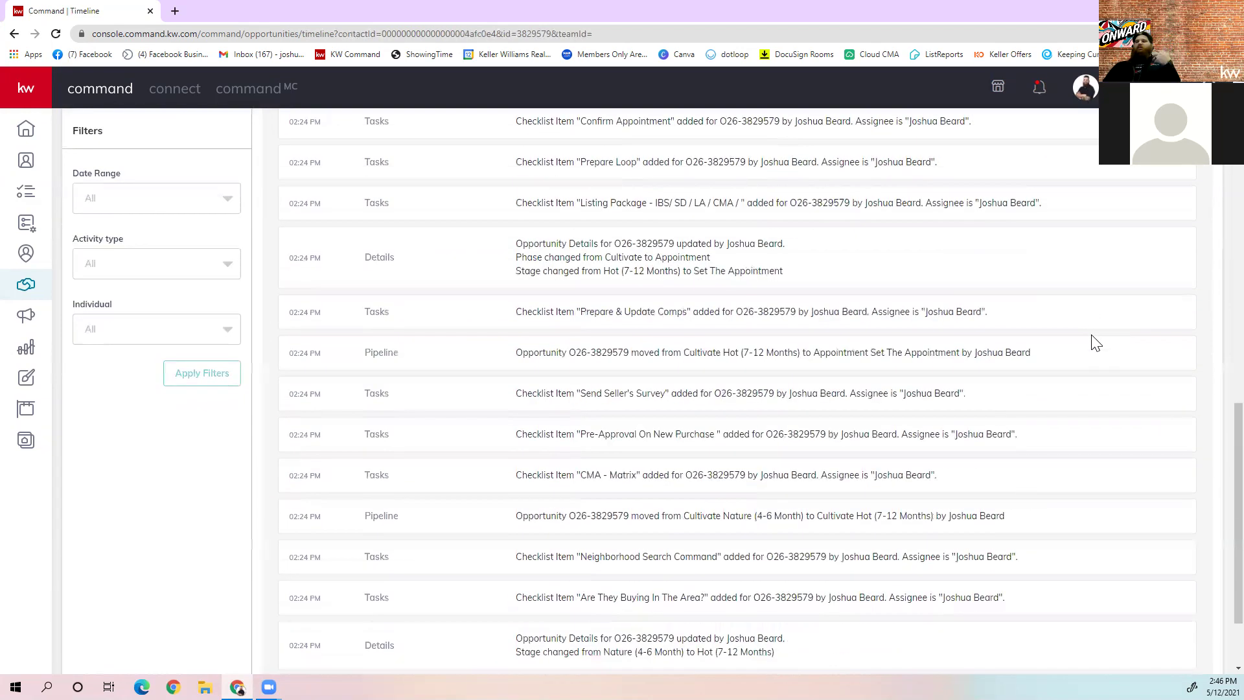
{"action": "scroll", "coordinate": [1098, 354], "scroll_direction": "down", "scroll_amount": 2}
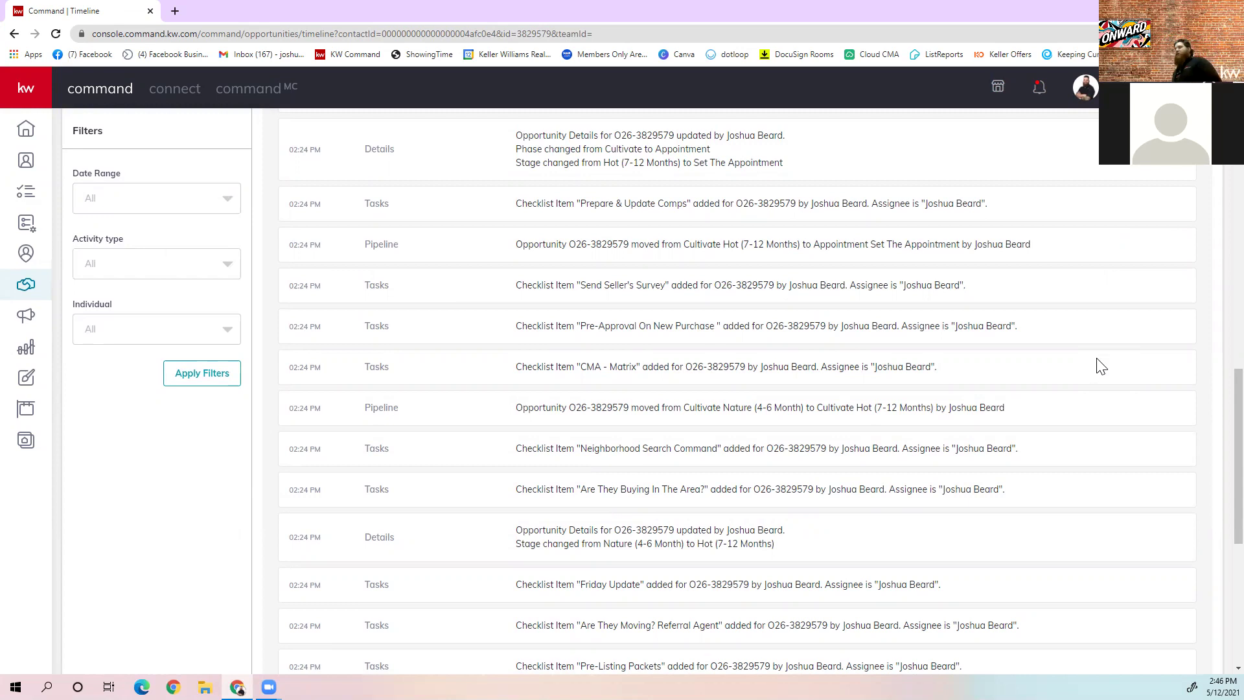
{"action": "scroll", "coordinate": [1097, 364], "scroll_direction": "up", "scroll_amount": 10}
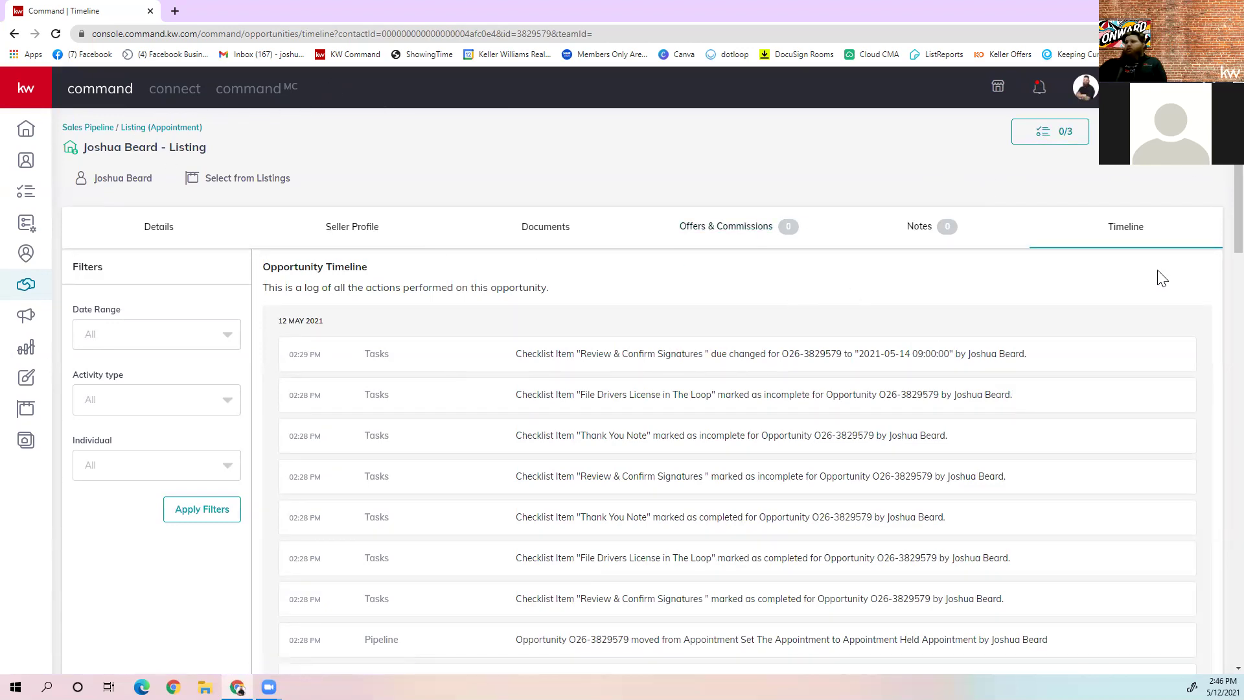
- Revisit the listing opportunity's Details, and examine its full Timeline from the latest checklist due-date change back to the opportunity's creation
{"action": "left_click", "coordinate": [221, 239]}
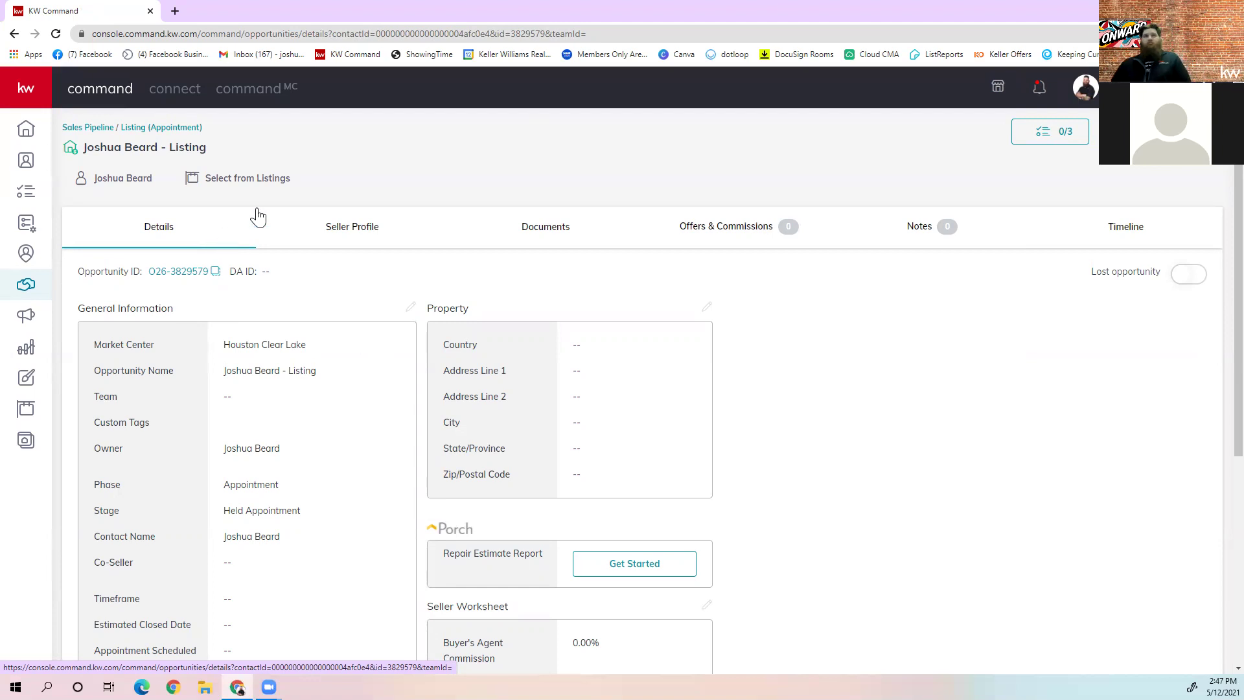
{"action": "left_click", "coordinate": [1126, 228]}
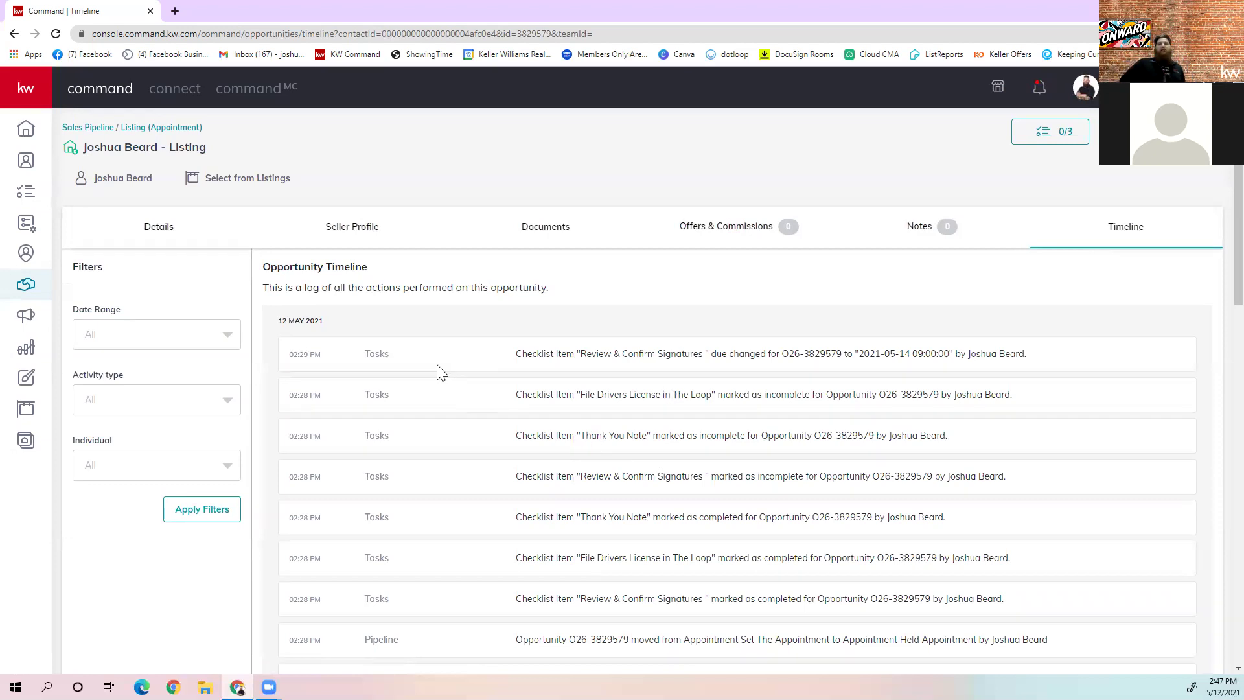
{"action": "left_click_drag", "start_coordinate": [533, 354], "coordinate": [771, 360]}
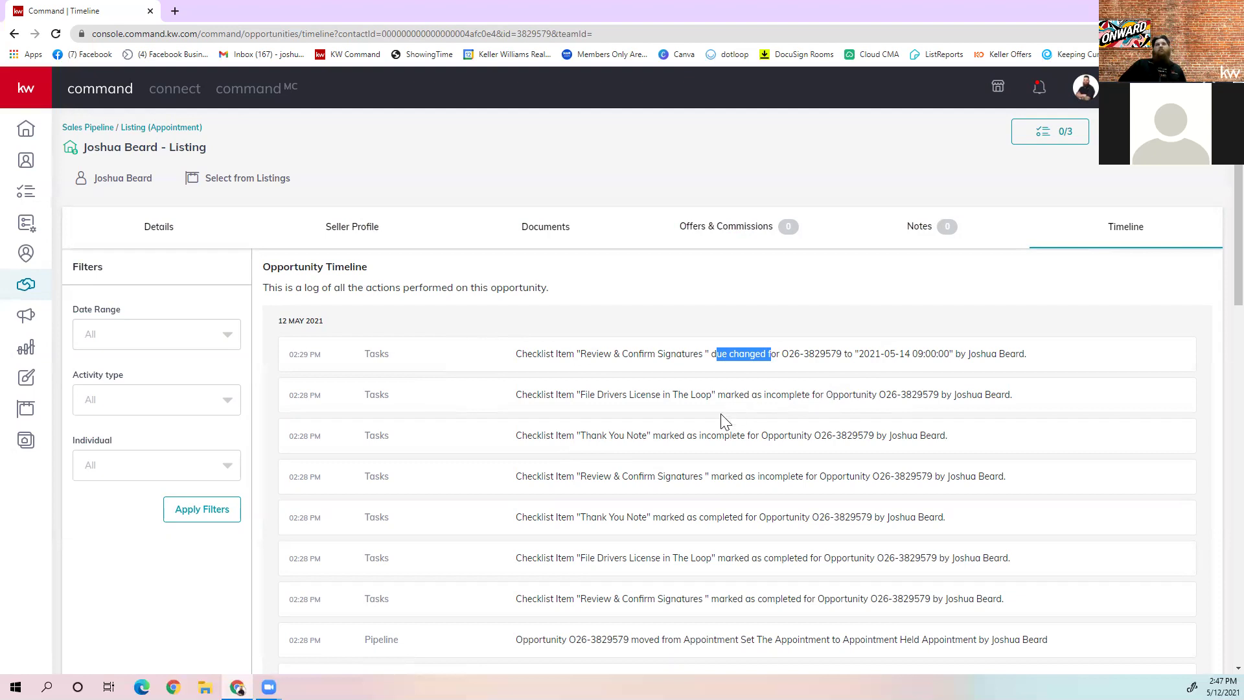
{"action": "scroll", "coordinate": [648, 428], "scroll_direction": "down", "scroll_amount": 2}
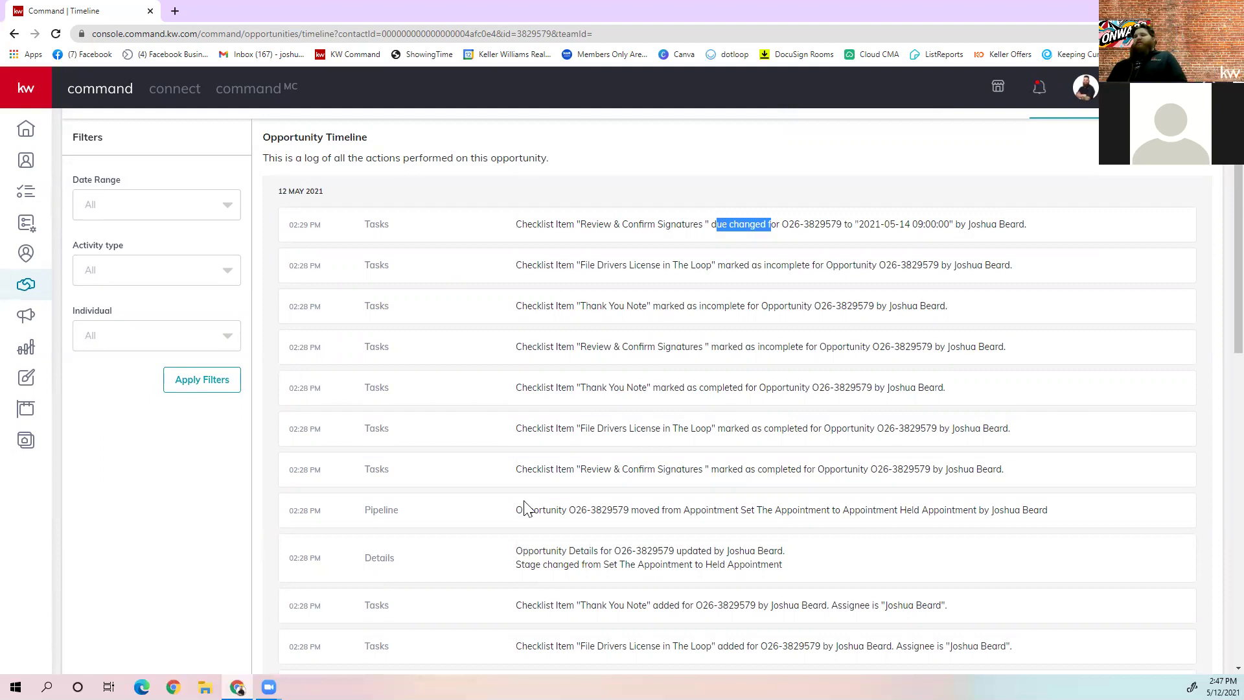
{"action": "scroll", "coordinate": [526, 509], "scroll_direction": "down", "scroll_amount": 4}
{"action": "scroll", "coordinate": [526, 509], "scroll_direction": "down", "scroll_amount": 5}
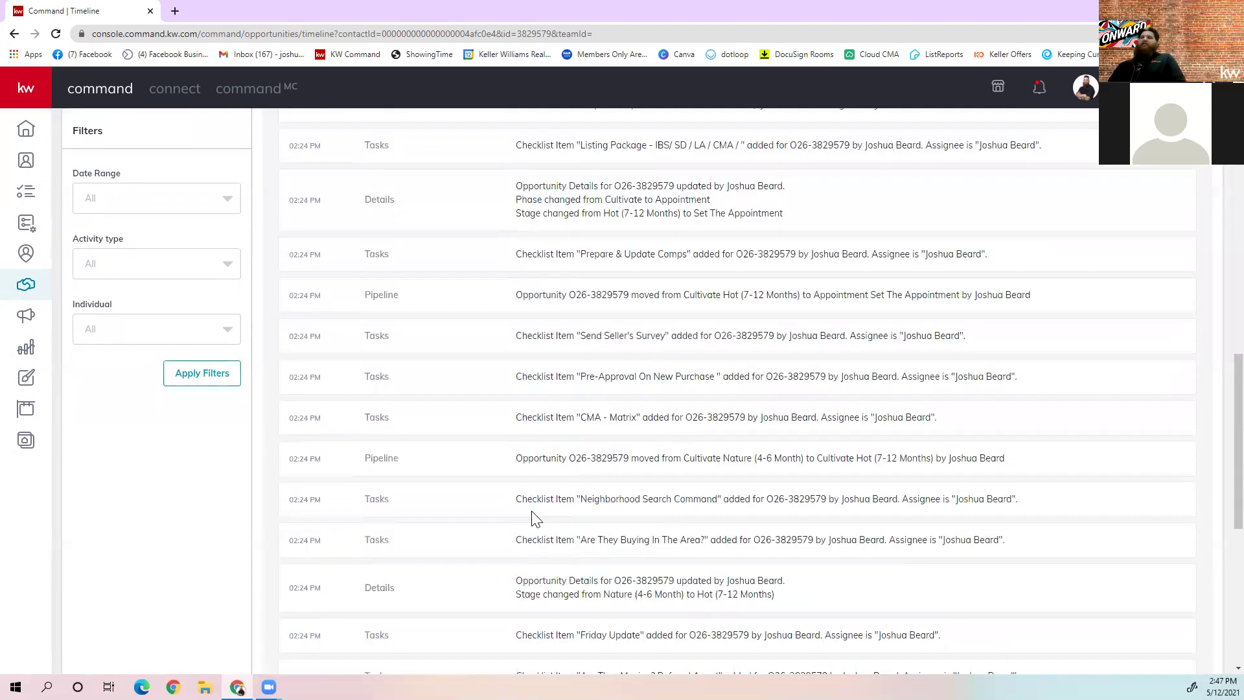
{"action": "scroll", "coordinate": [533, 519], "scroll_direction": "down", "scroll_amount": 10}
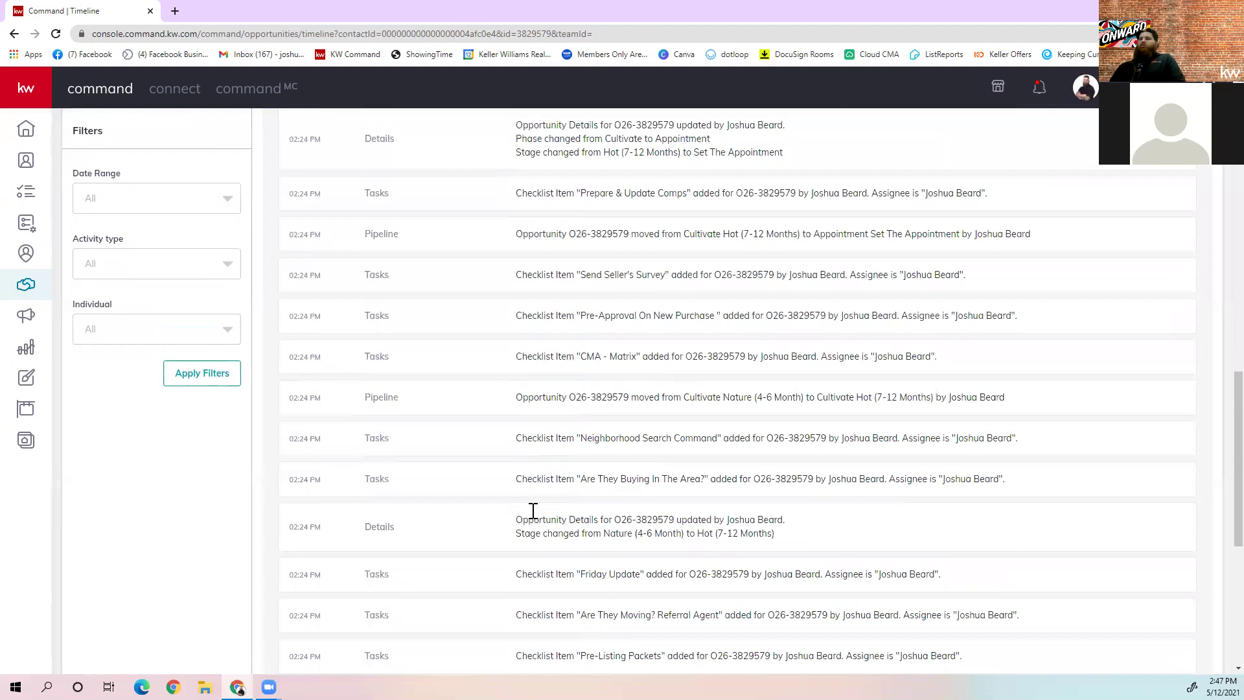
{"action": "scroll", "coordinate": [534, 510], "scroll_direction": "up", "scroll_amount": 2}
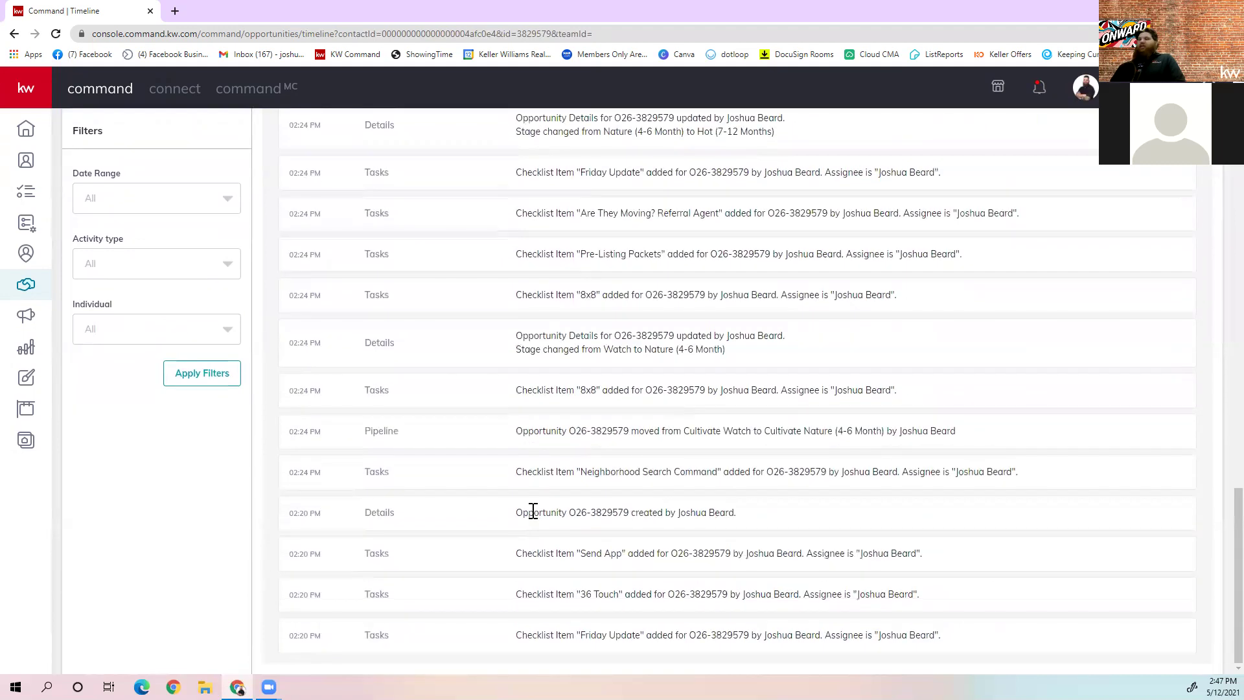
{"action": "scroll", "coordinate": [533, 510], "scroll_direction": "up", "scroll_amount": 10}
{"action": "scroll", "coordinate": [532, 492], "scroll_direction": "up", "scroll_amount": 5}
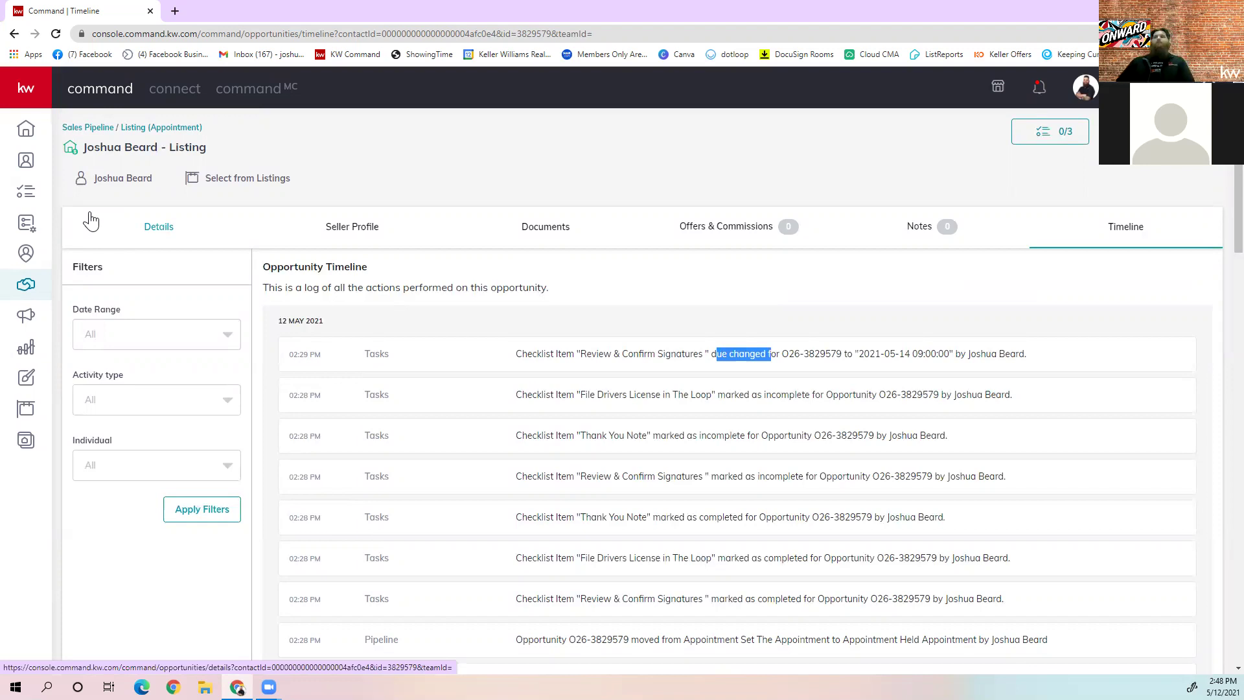
- Return to the Opportunities pipeline overview, and go to the Command home page
{"action": "left_click", "coordinate": [32, 287]}
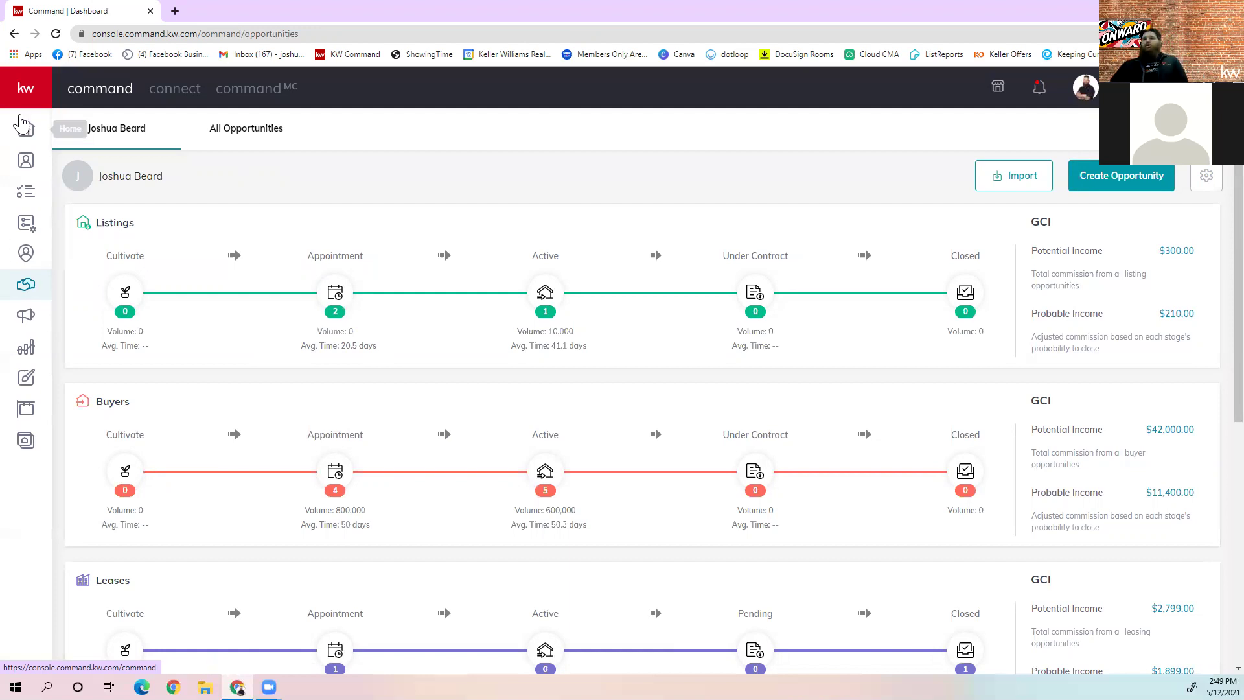
{"action": "left_click", "coordinate": [25, 130]}
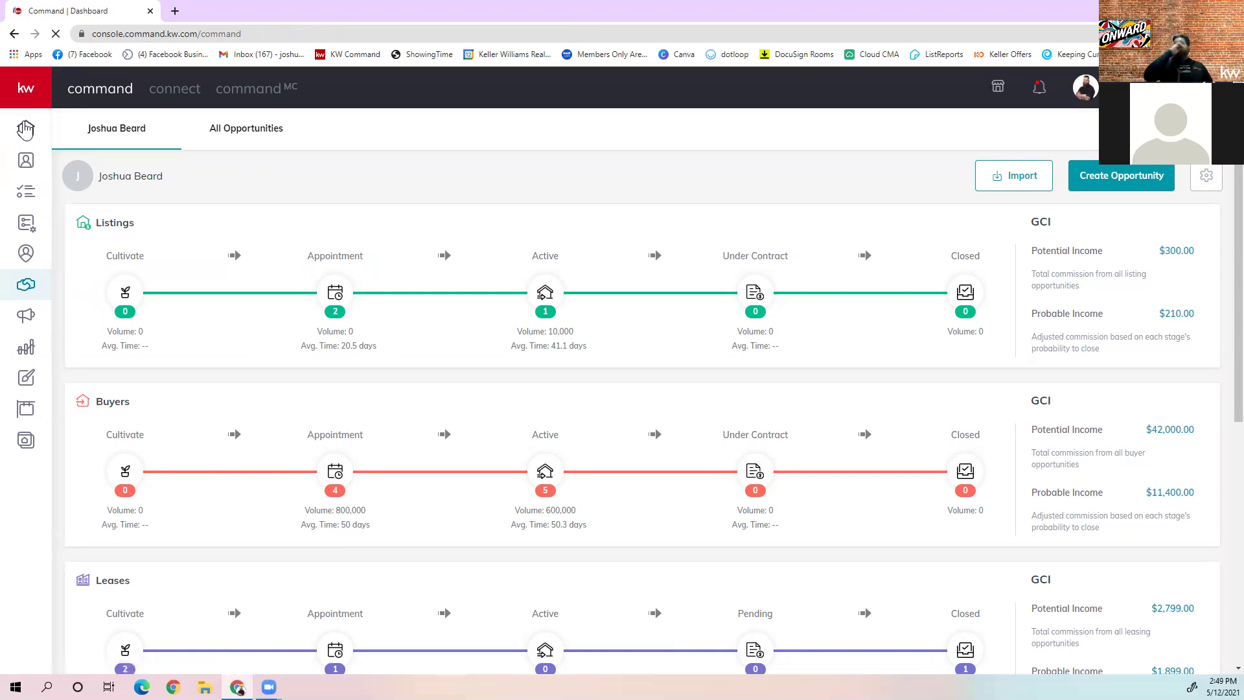